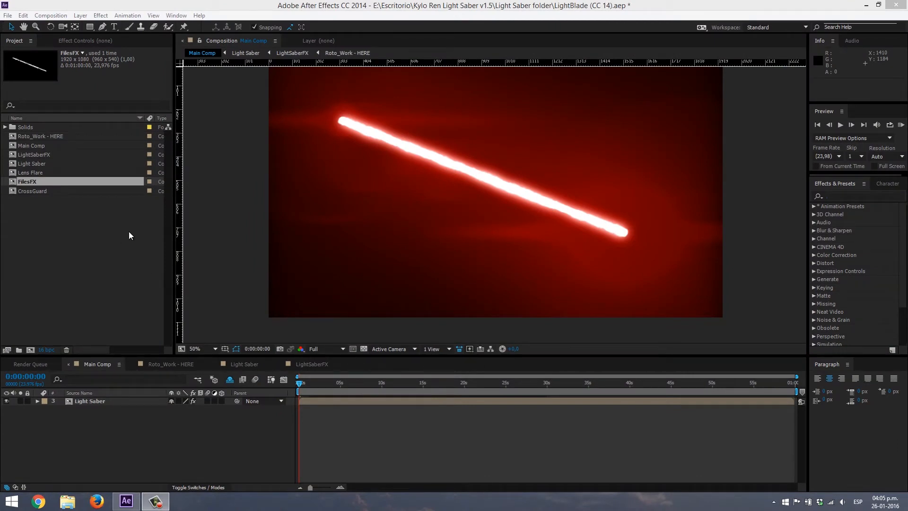
- Import Kylo Ren Costume Test (1080p).mov into the project as footage
click(8, 17)
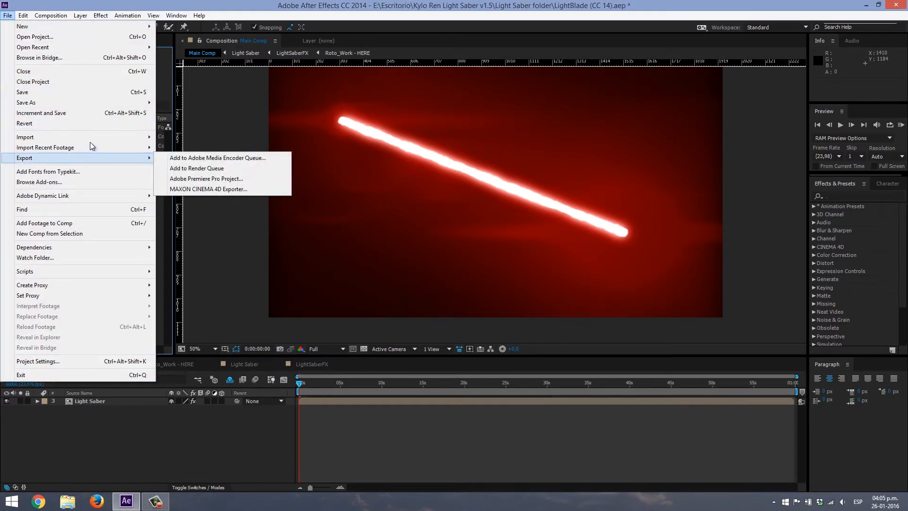
mouse_move(131, 138)
click(172, 135)
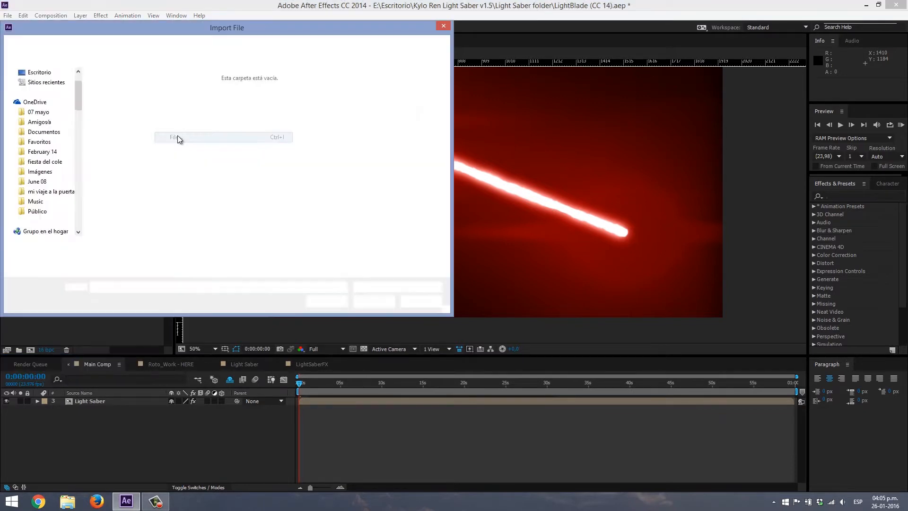
click(184, 108)
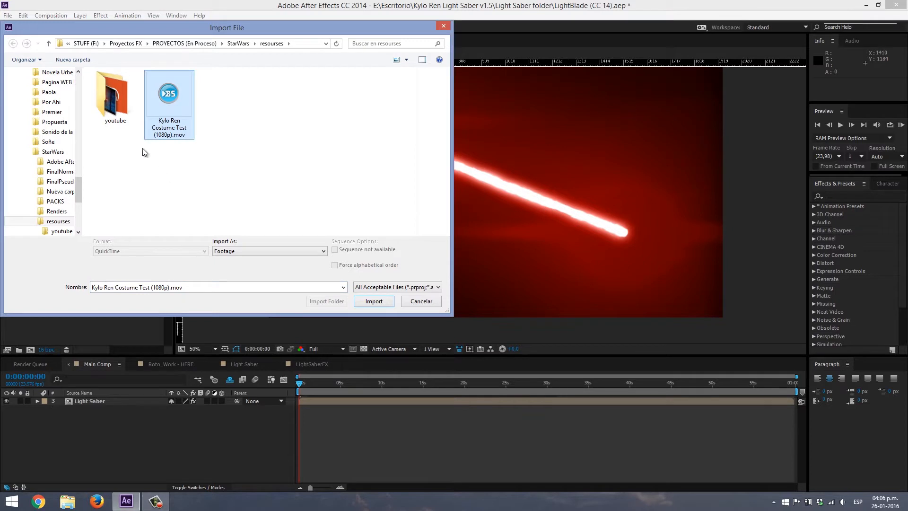
click(374, 301)
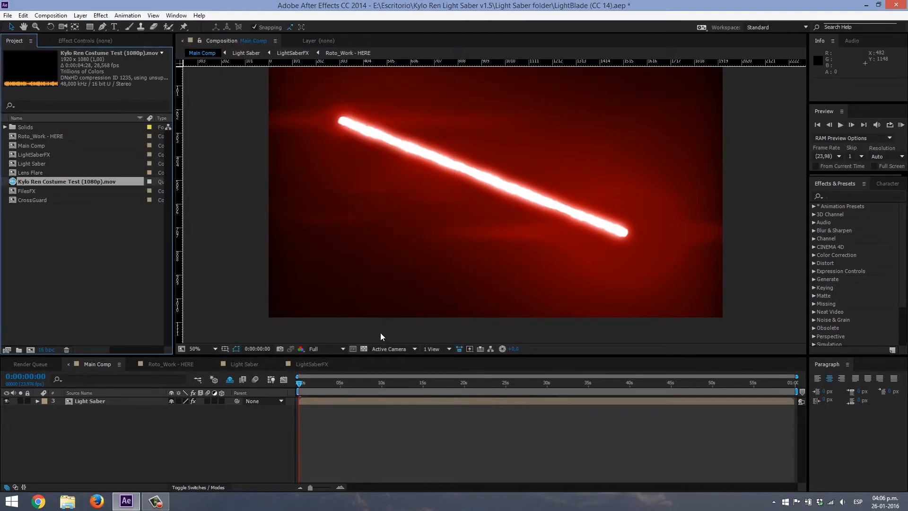
double_click(98, 237)
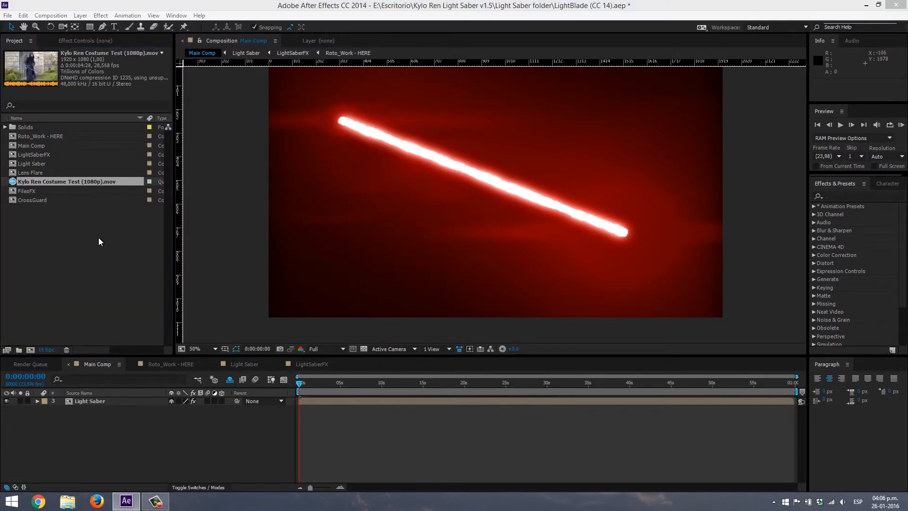
click(424, 302)
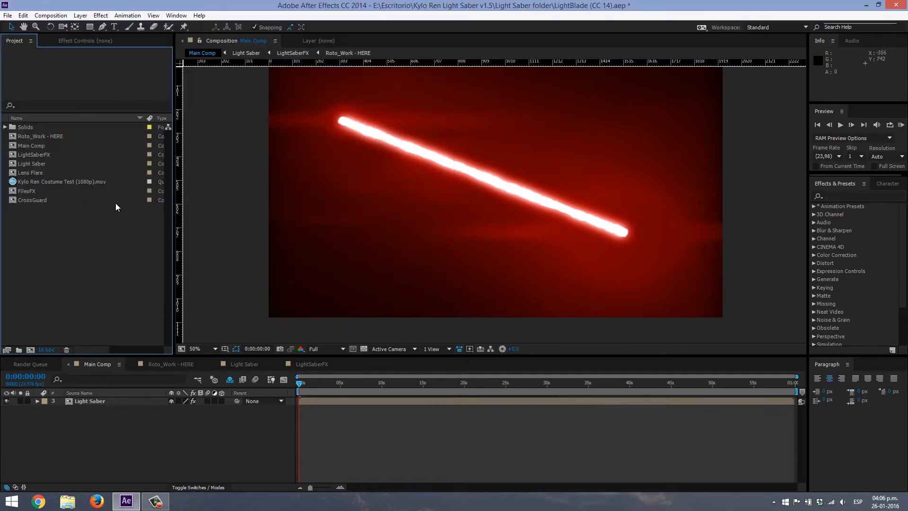
- Add the Kylo Ren Costume Test clip to Main Comp, beneath the Light Saber layer
click(89, 182)
drag(57, 183, 104, 409)
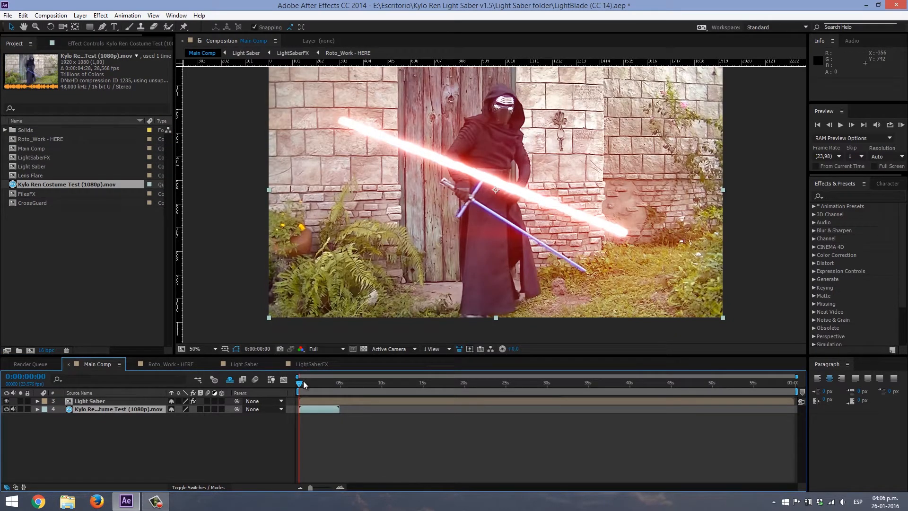
drag(300, 383, 306, 384)
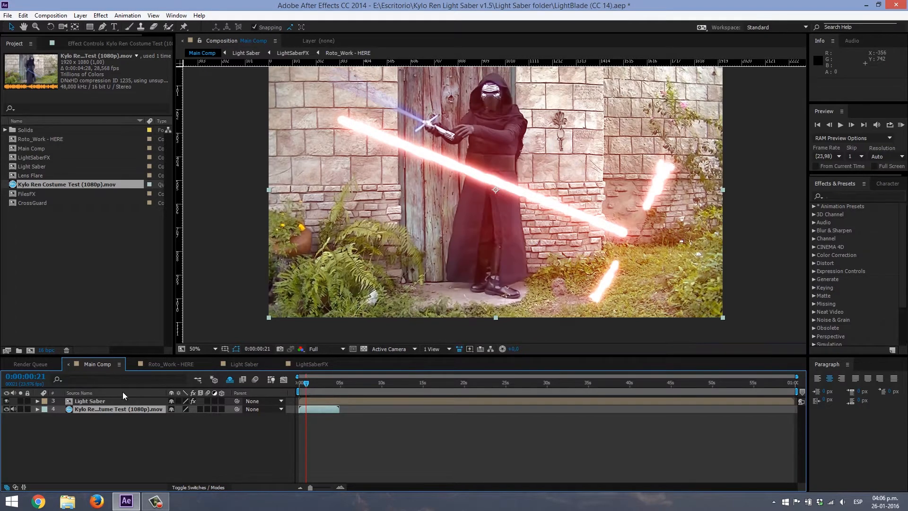
- Hide the Light Saber layer to examine the sword in the footage, return to the first frame, and show the layer again
click(6, 401)
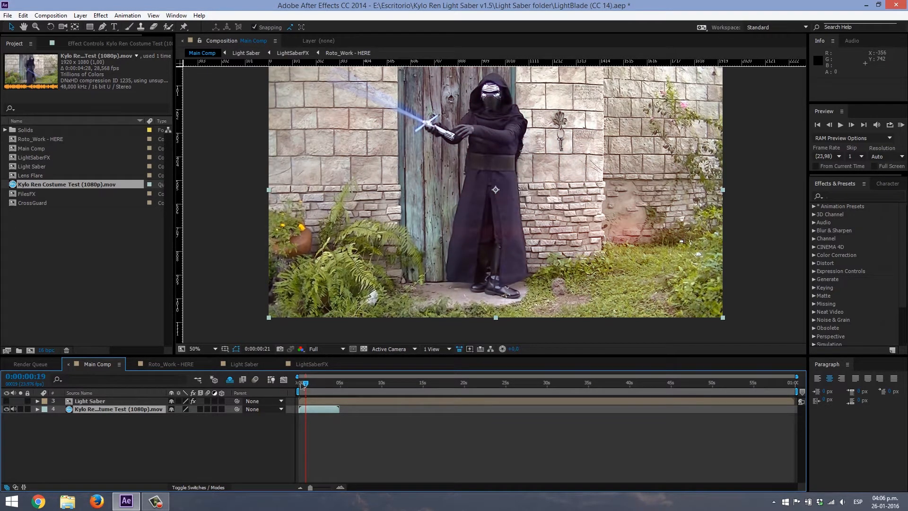
drag(301, 384, 289, 400)
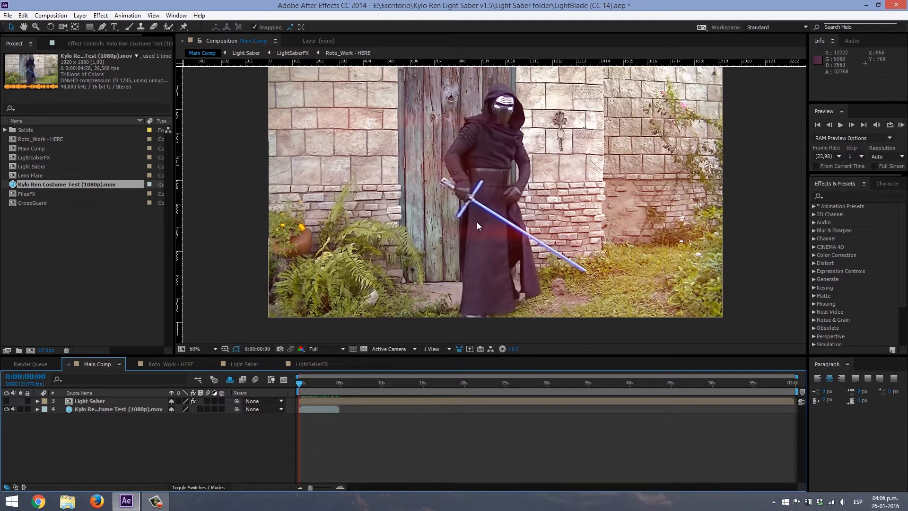
drag(478, 217, 467, 233)
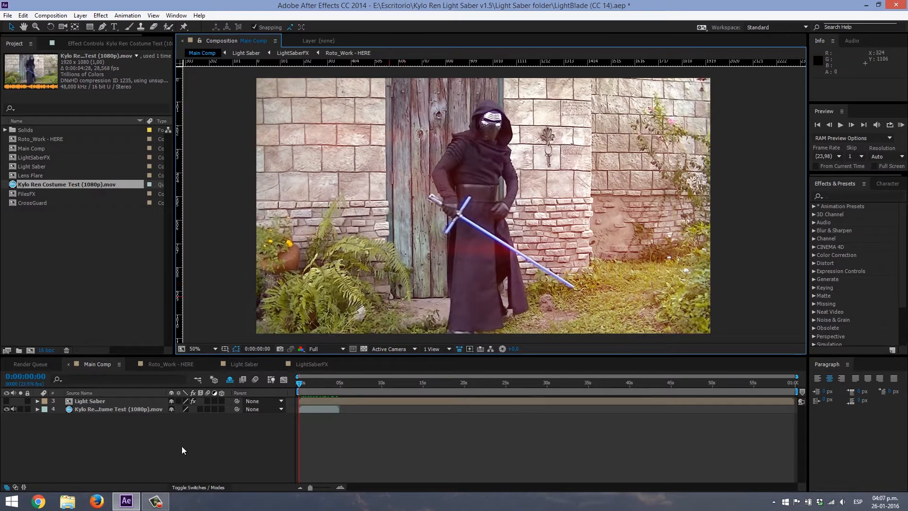
click(121, 409)
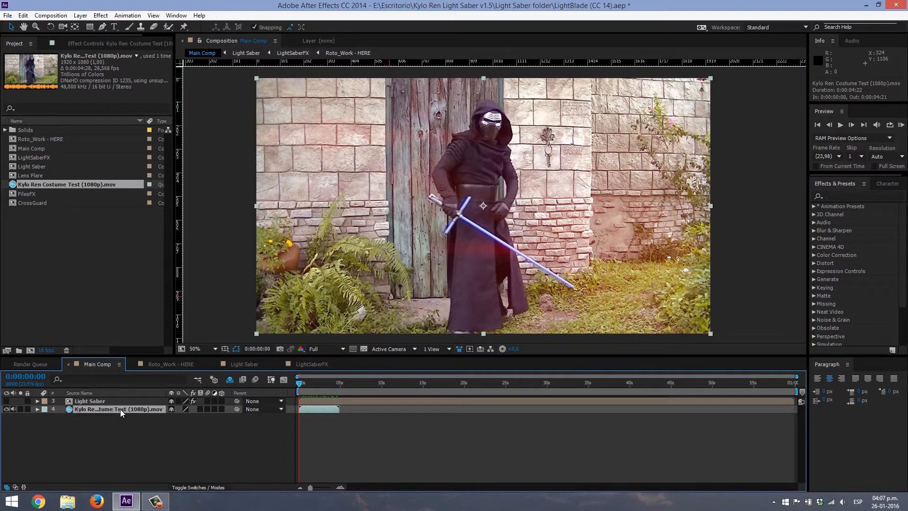
click(6, 400)
- In the Light Saber layer's saber controls effect, place StartPoint where the blade leaves the hilt and EndPoint at the prop blade's tip
click(89, 402)
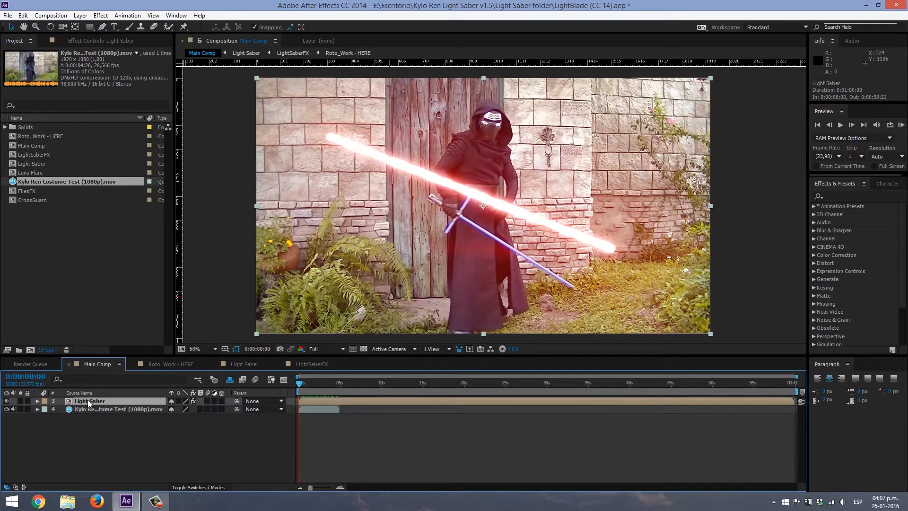
click(89, 40)
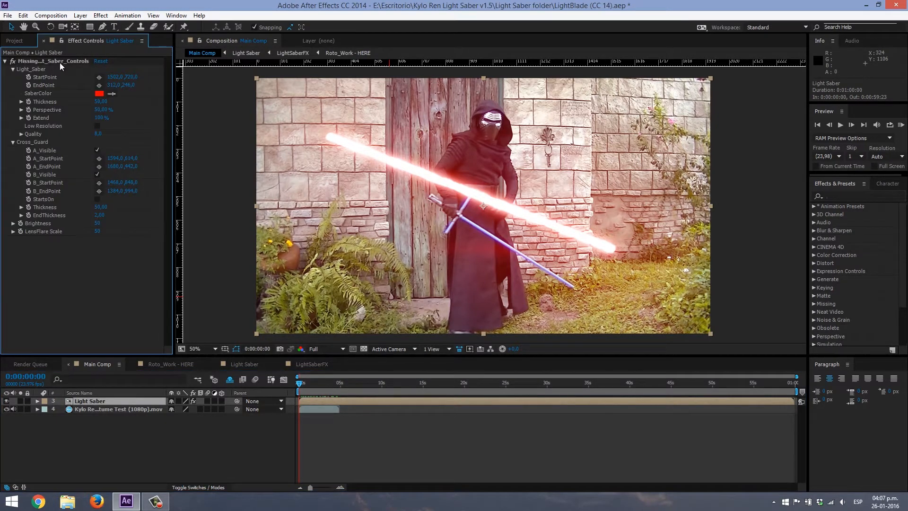
click(59, 62)
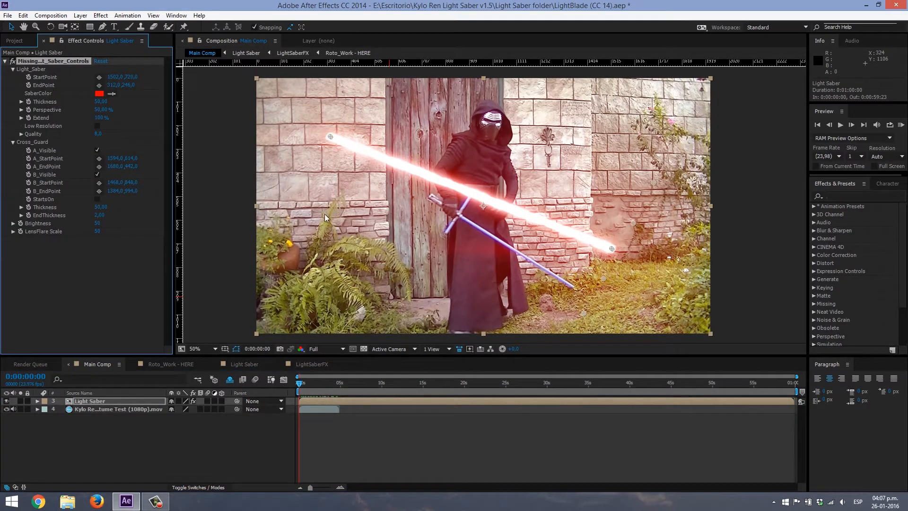
scroll(478, 225, up, 2)
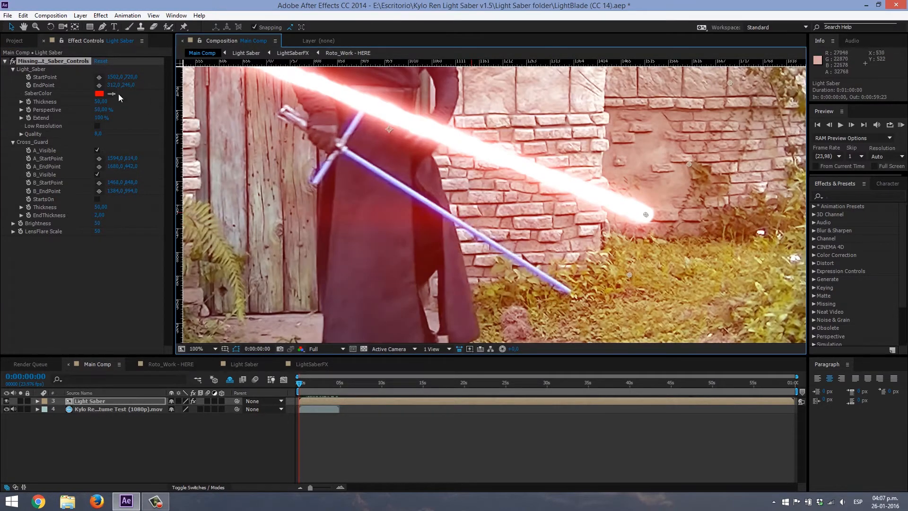
click(98, 77)
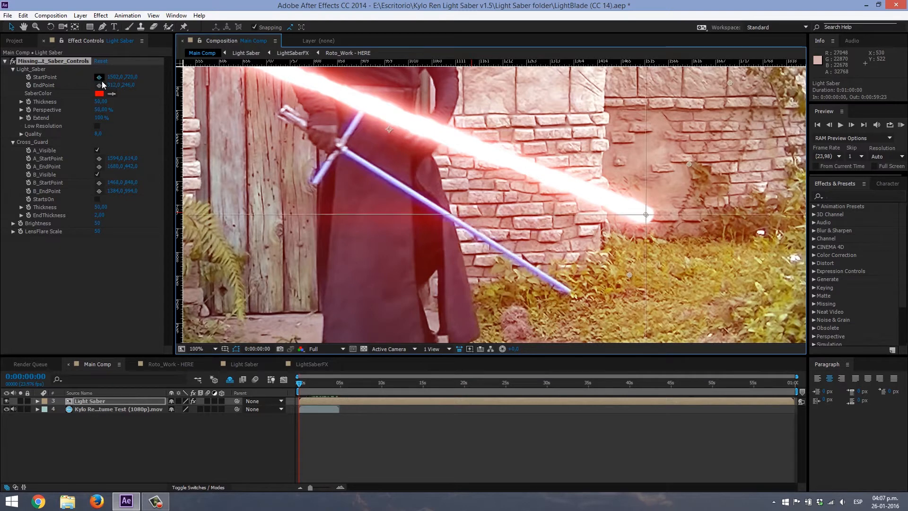
click(347, 154)
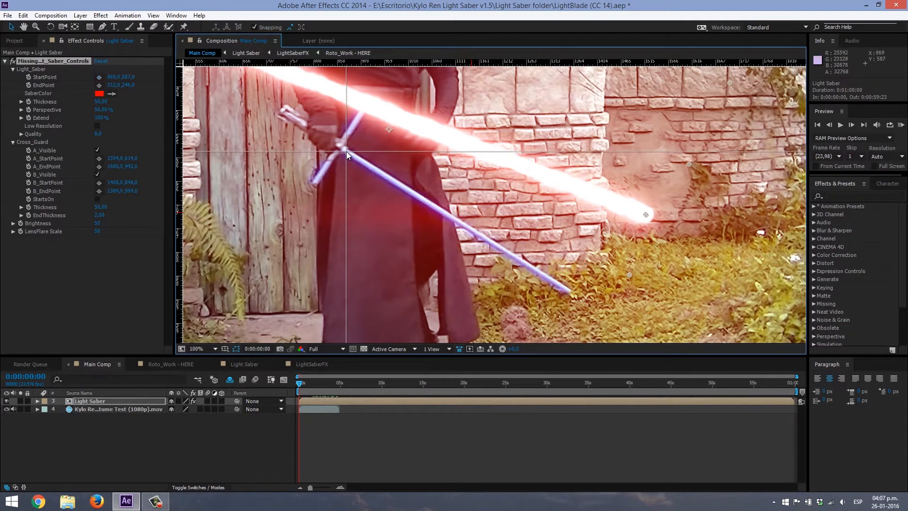
click(100, 86)
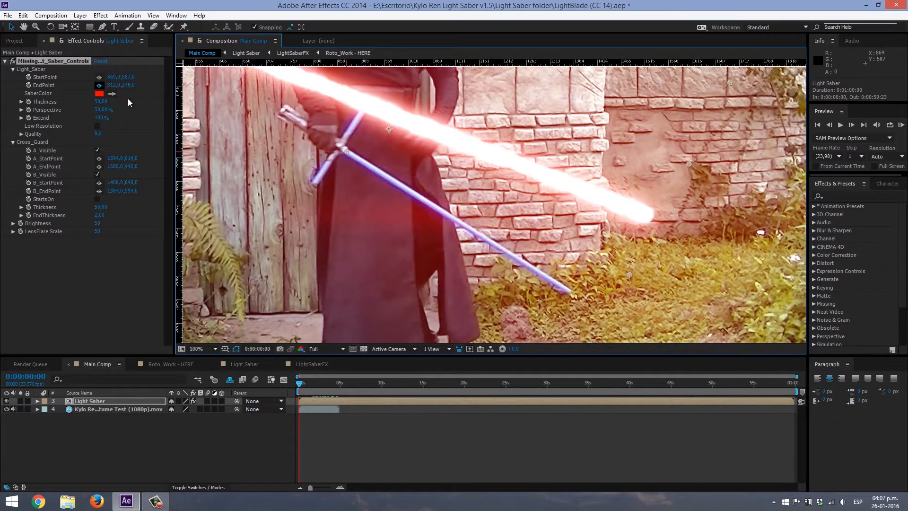
click(569, 292)
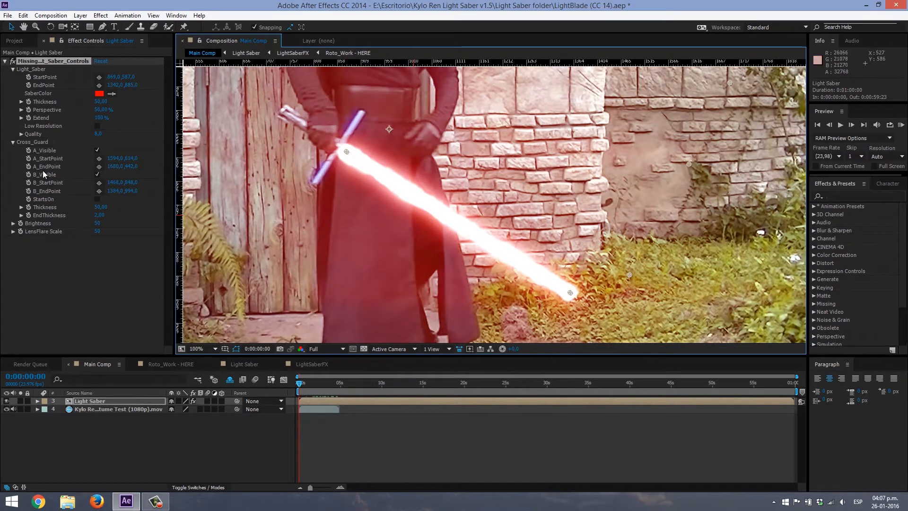
- Place the Cross_Guard A_StartPoint at the base of the prop's upper cross-guard arm and A_EndPoint at its tip
click(99, 157)
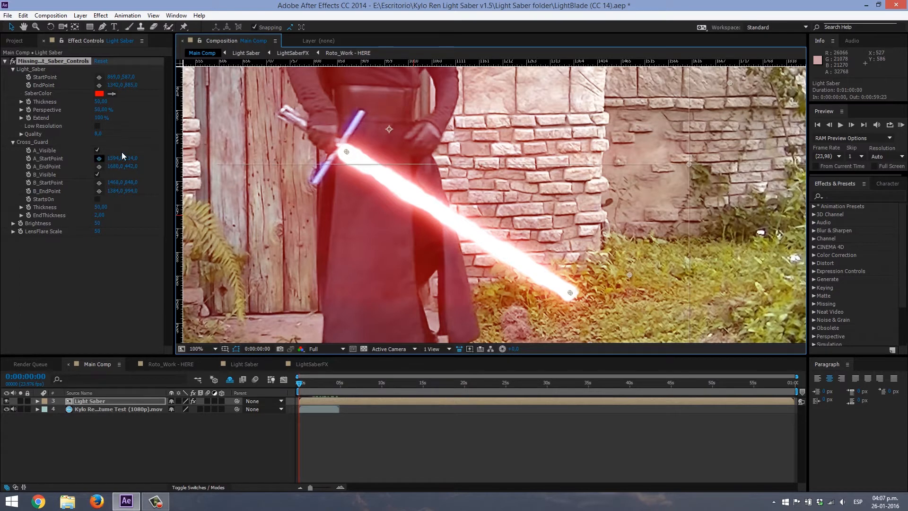
click(344, 141)
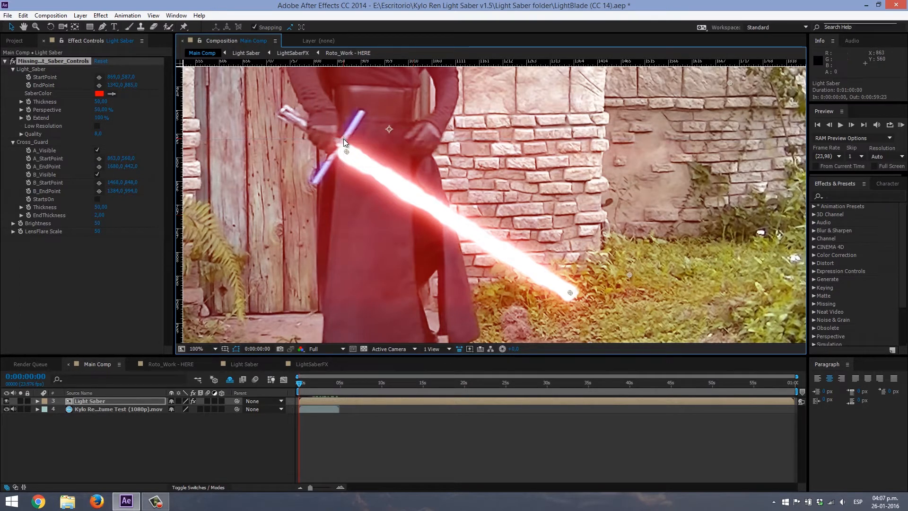
click(98, 166)
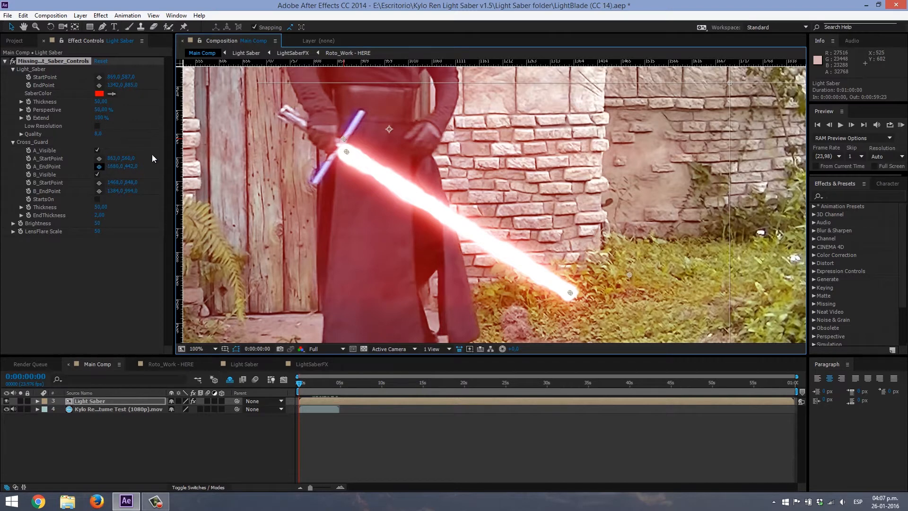
click(362, 110)
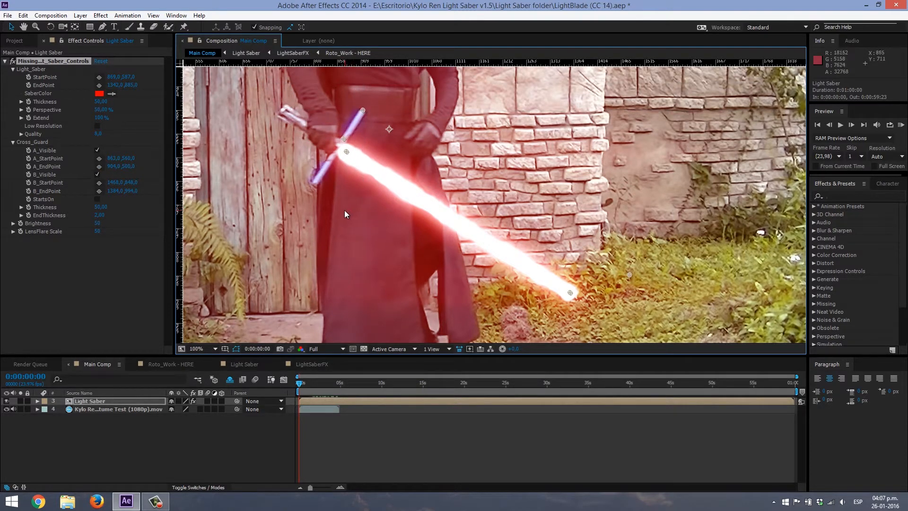
- Place the Cross_Guard B_StartPoint at the base of the prop's lower cross-guard arm and B_EndPoint at its tip
click(99, 183)
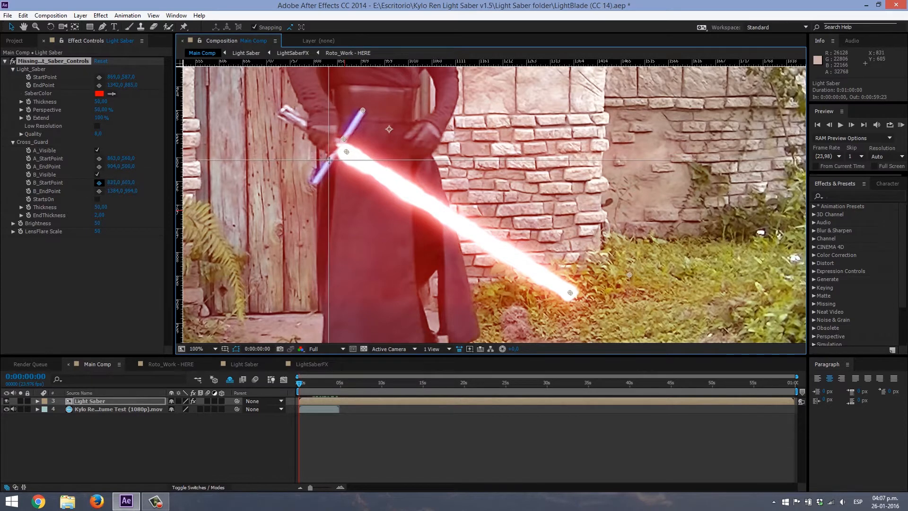
click(329, 161)
click(99, 191)
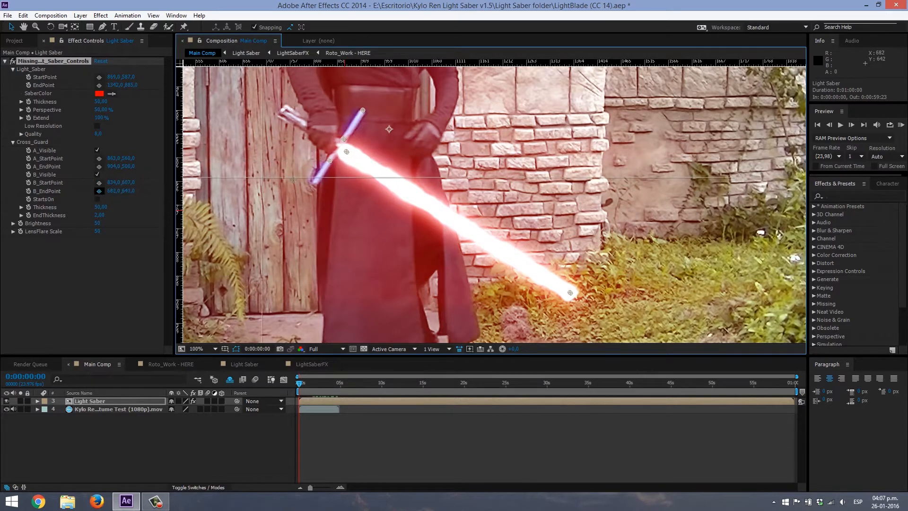
click(312, 183)
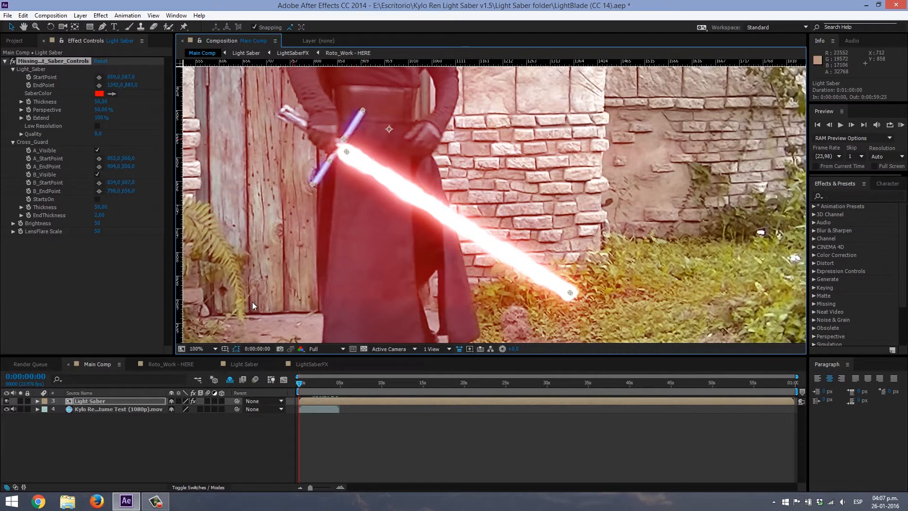
- Preview the cross guard's ignition over the first seconds with the footage hidden, then return to frame 0 and show the footage
click(7, 409)
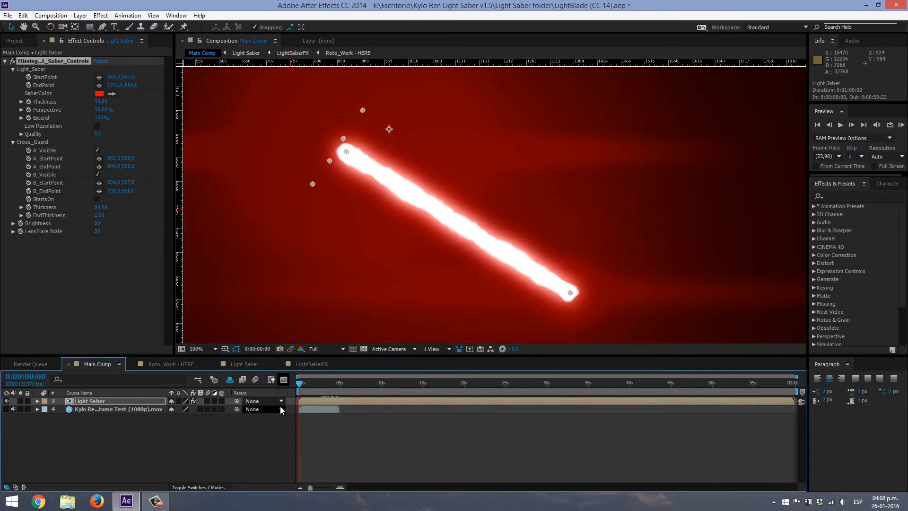
drag(301, 387, 305, 391)
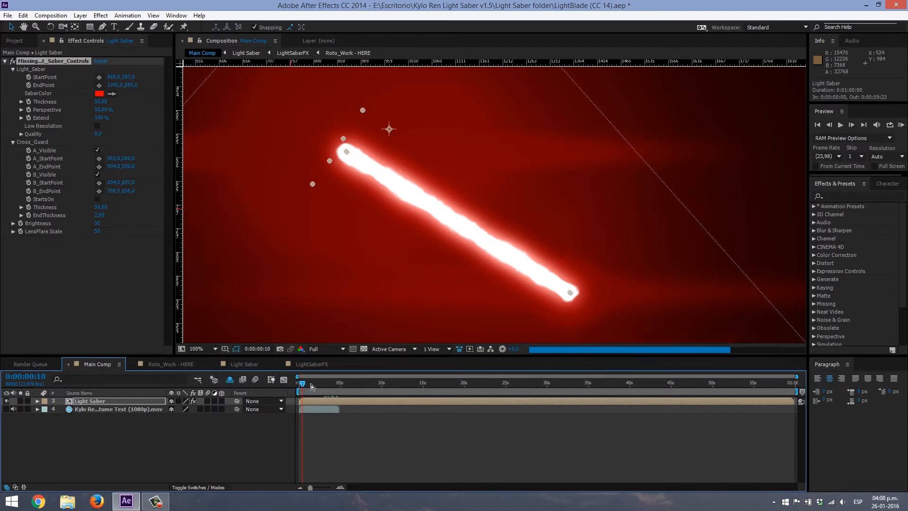
click(311, 385)
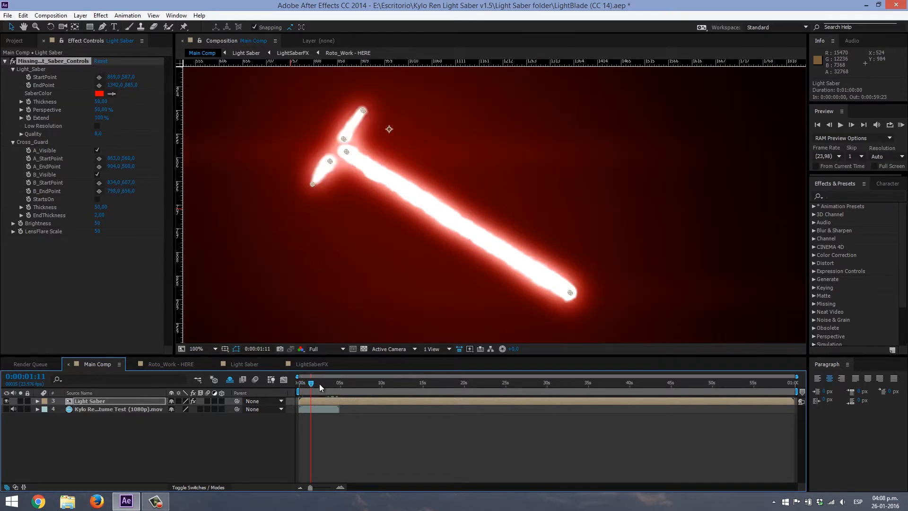
drag(305, 387, 298, 385)
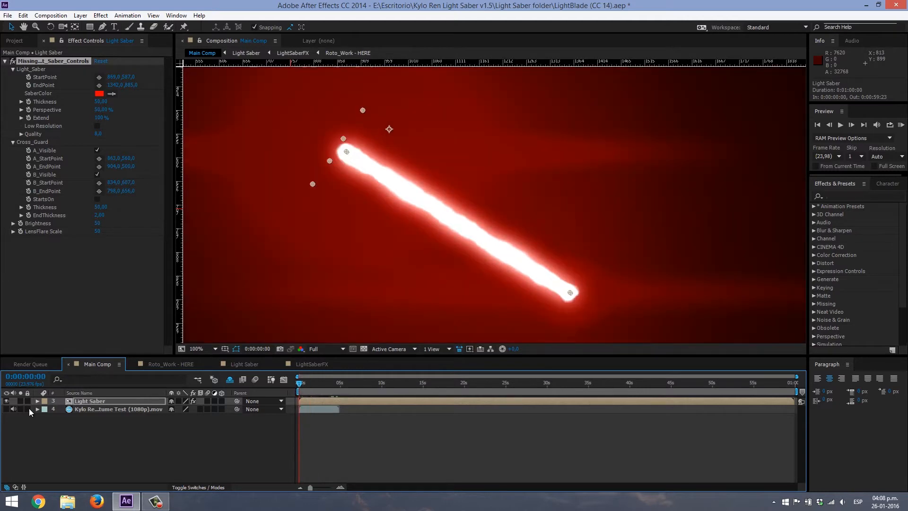
click(7, 409)
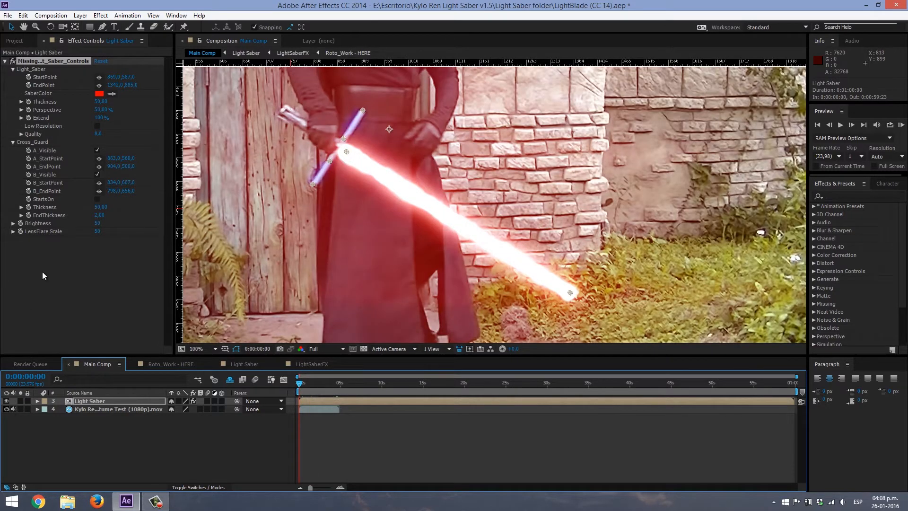
- Enable StartsOn for the cross guard and set the Light_Saber Thickness to 25
click(46, 200)
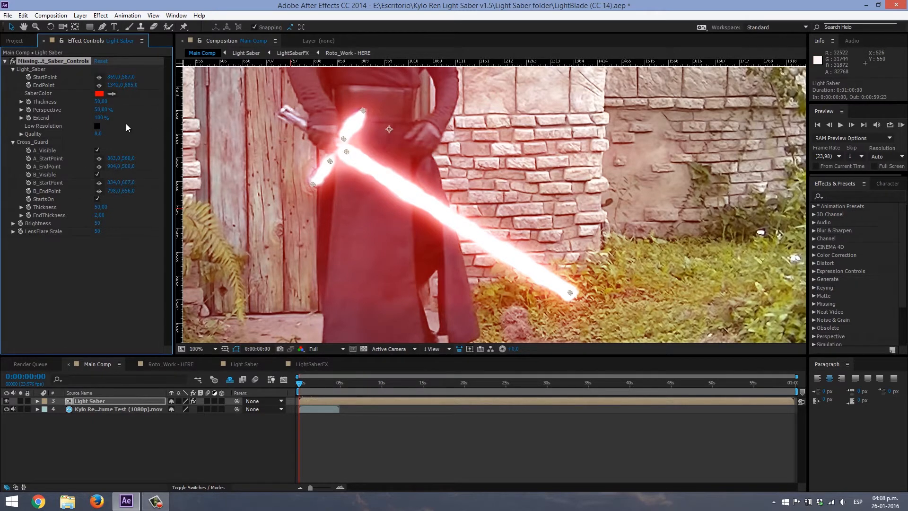
click(99, 101)
text(20)
key(Return)
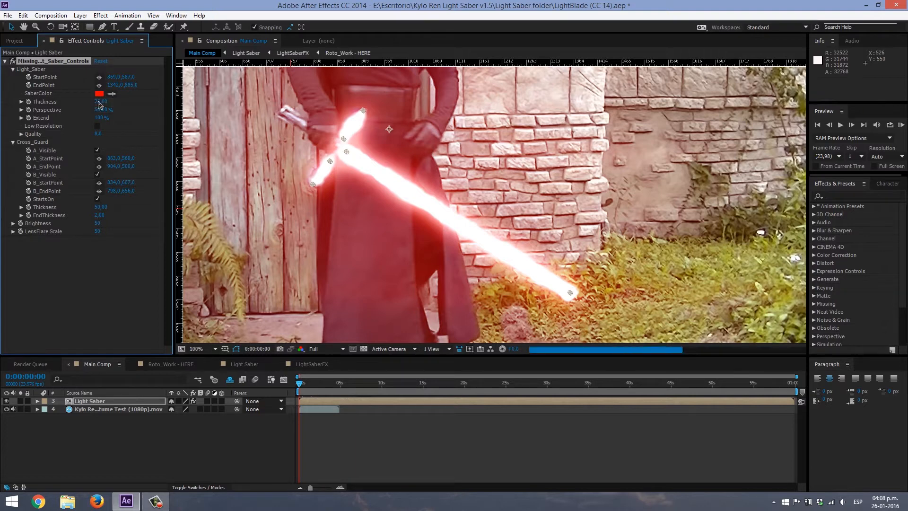
drag(100, 104, 99, 105)
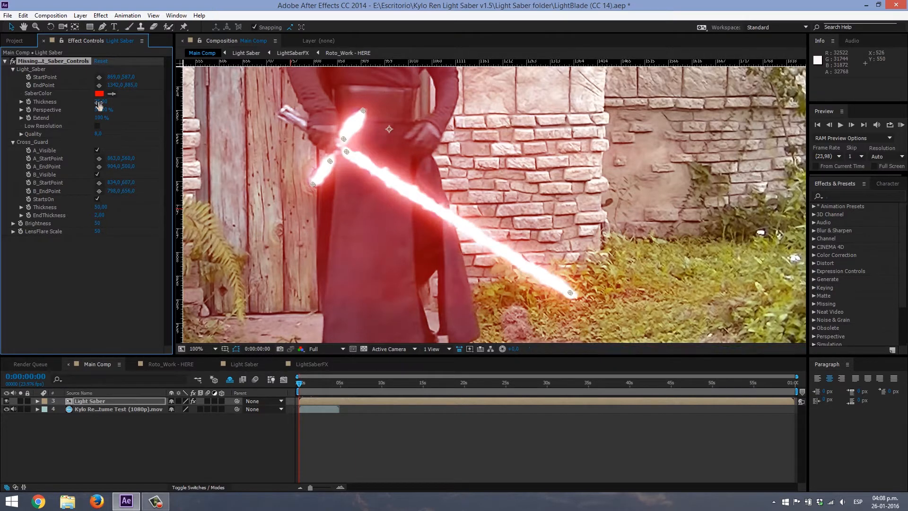
- Try a Cross_Guard Thickness of 30, settle on 33, and check the whole saber against the footage
click(98, 208)
text(30)
key(Return)
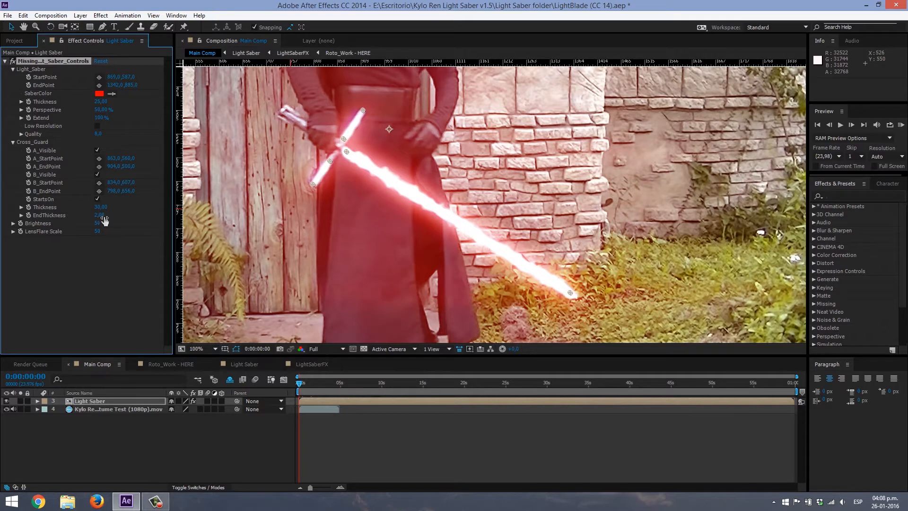
click(100, 207)
text(33)
key(Return)
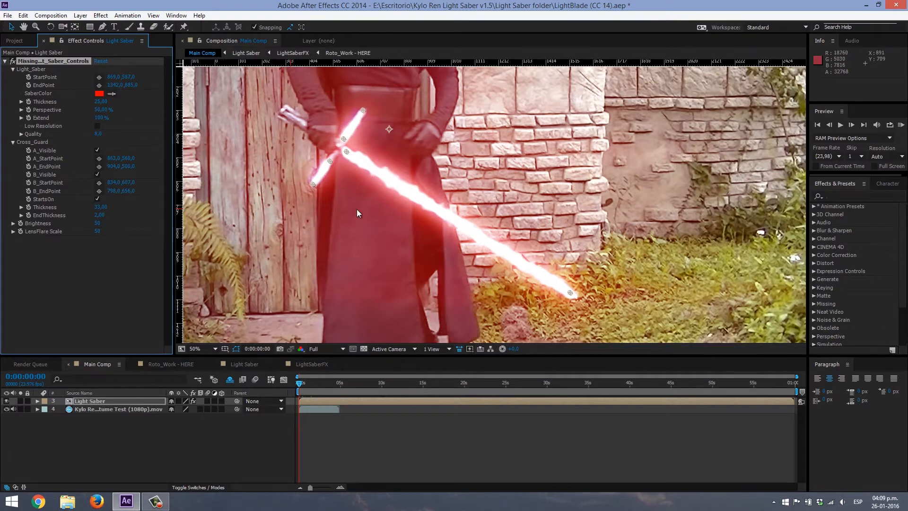
scroll(419, 234, down, 2)
drag(444, 191, 441, 216)
click(662, 218)
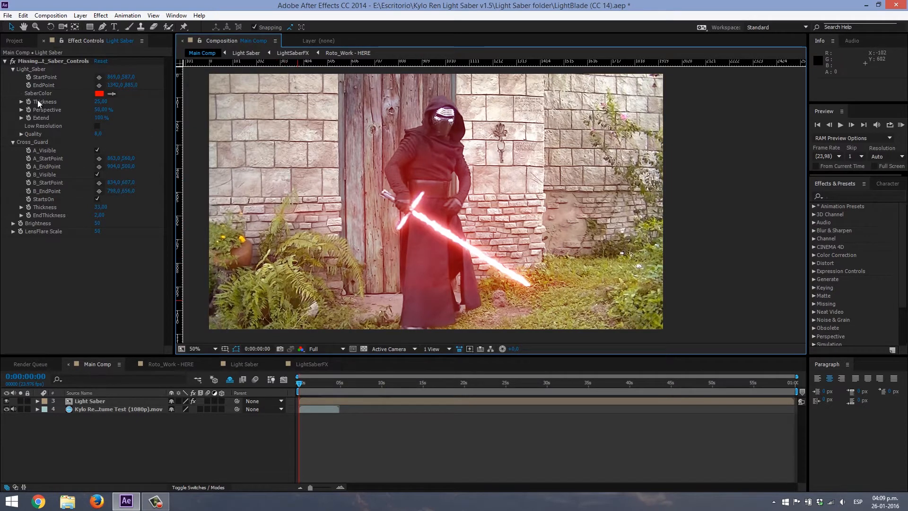
- Enable keyframing at frame 0 for StartPoint, EndPoint and the Cross_Guard A and B start and end points, and reveal the Light Saber layer's keyframes
click(29, 76)
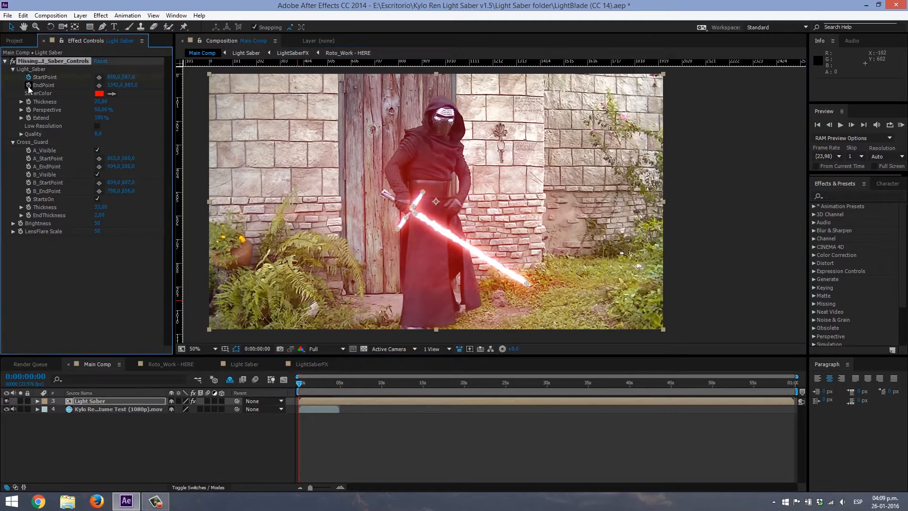
click(28, 159)
click(28, 166)
click(29, 183)
click(29, 191)
scroll(496, 237, up, 2)
drag(496, 237, 546, 177)
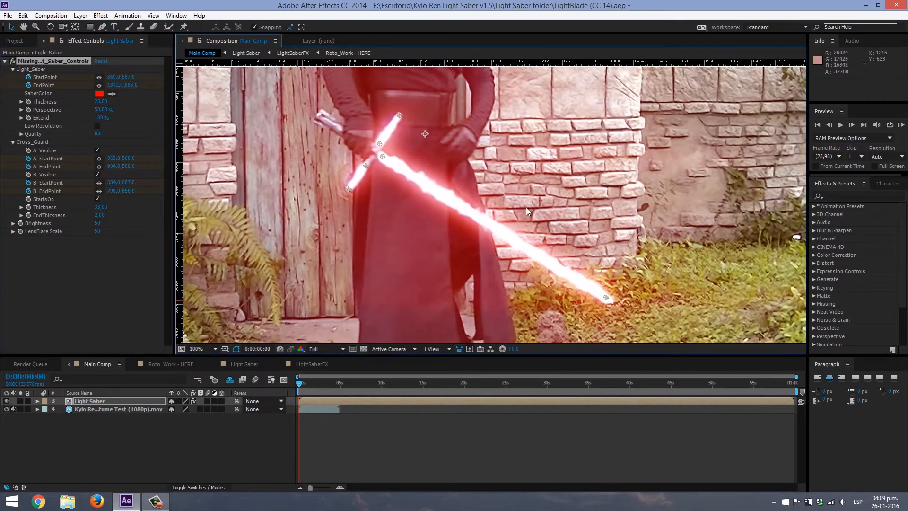
click(124, 402)
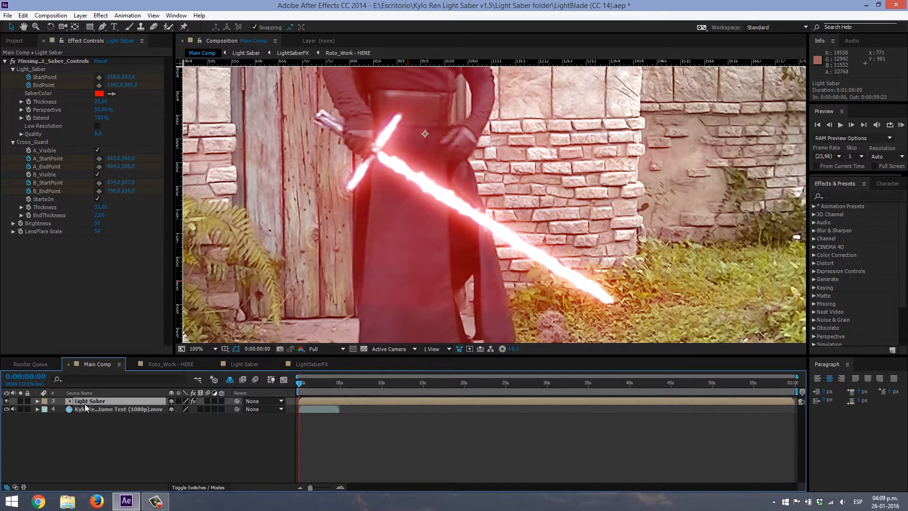
key(u)
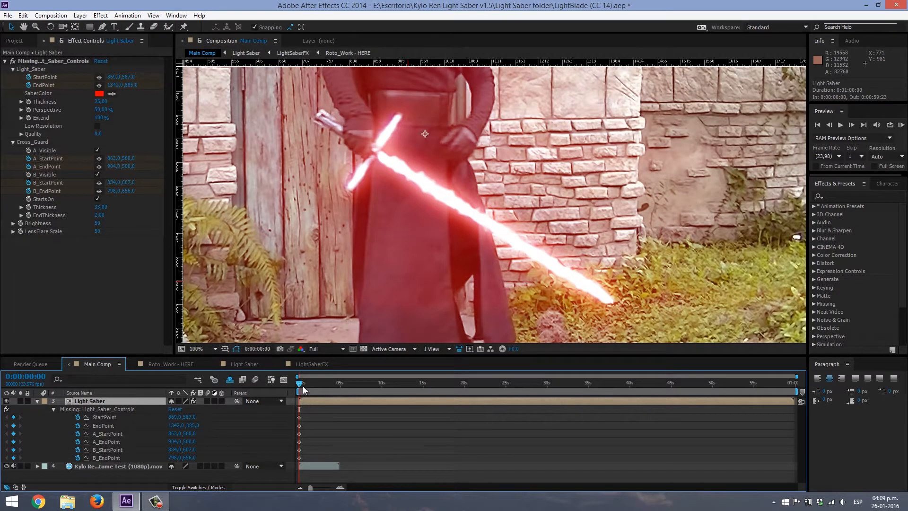
- Turn on Low Resolution to inspect the simplified saber over the prop, and turn it off again
drag(316, 320, 331, 344)
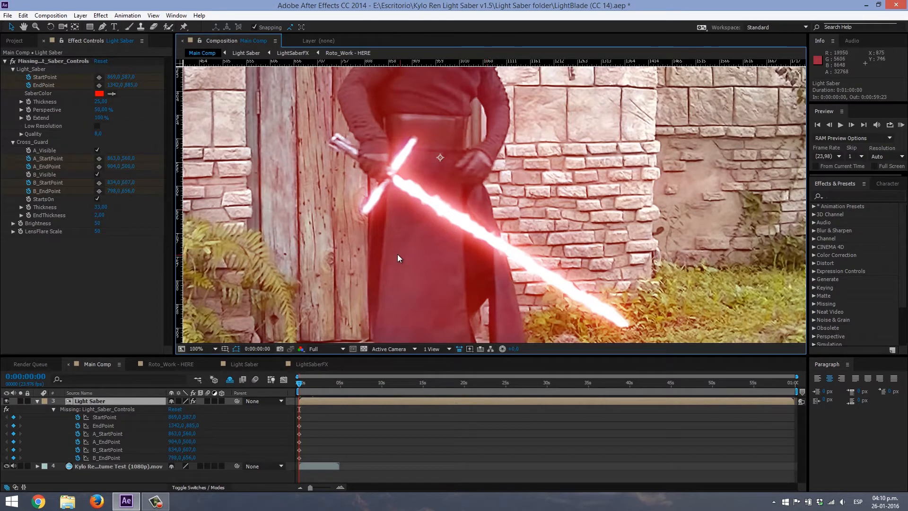
click(98, 127)
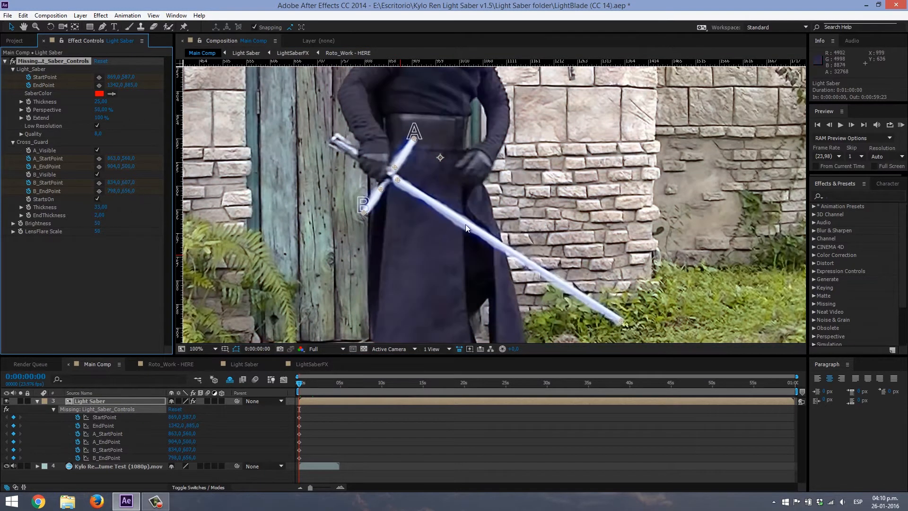
drag(465, 225, 444, 195)
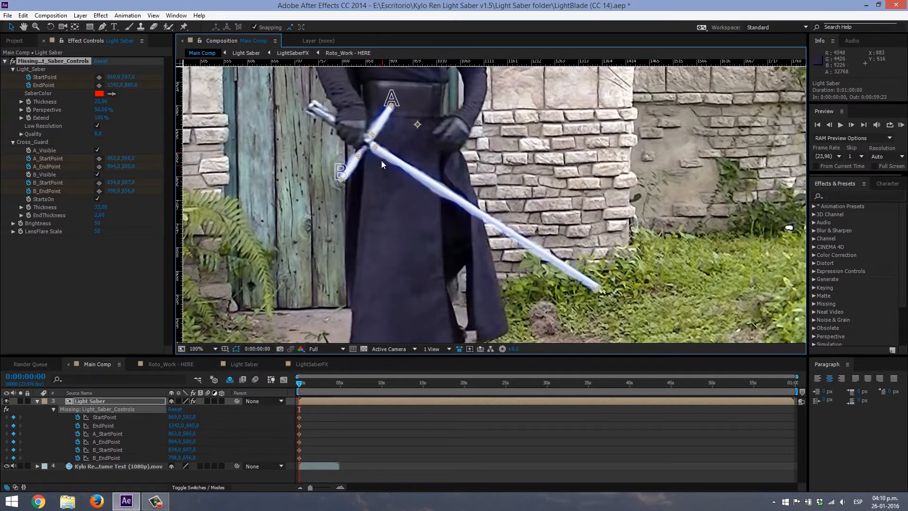
click(98, 126)
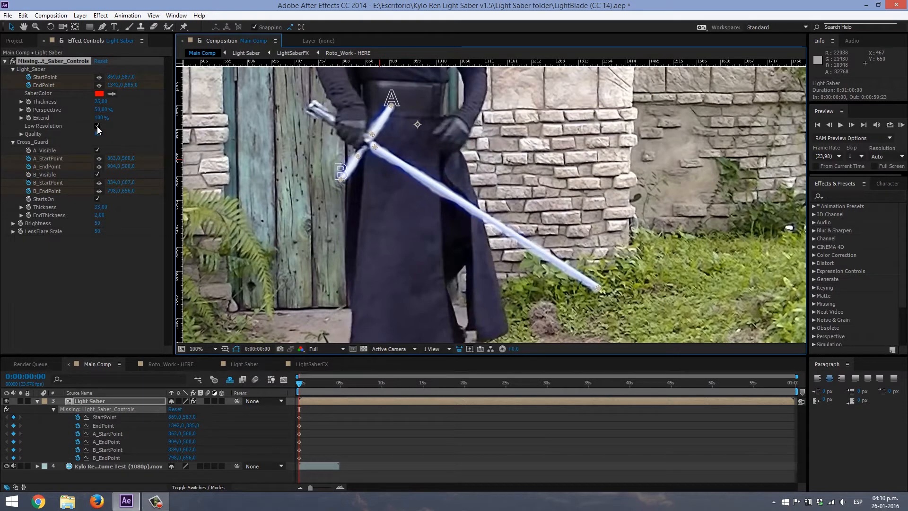
click(97, 127)
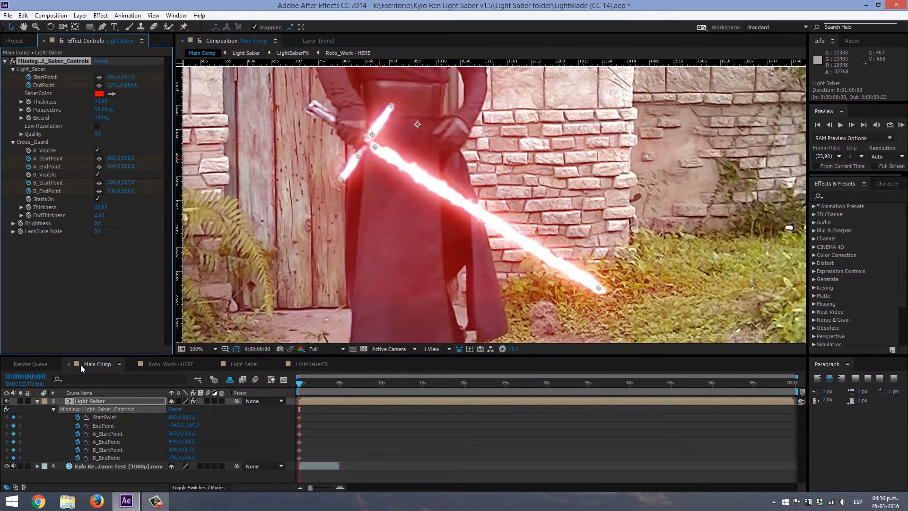
- Hide the Light Saber layer and select its Light_Saber_Controls effect to show the point handles over the prop sword
click(78, 399)
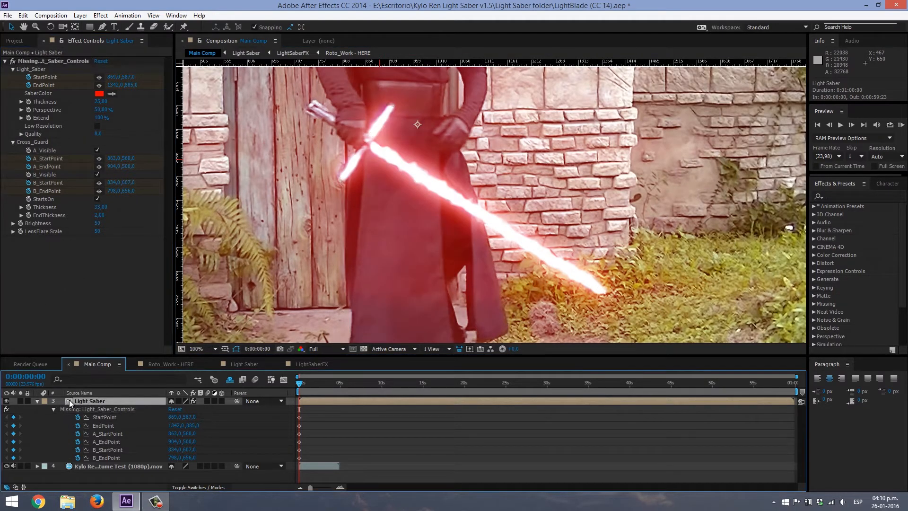
click(6, 401)
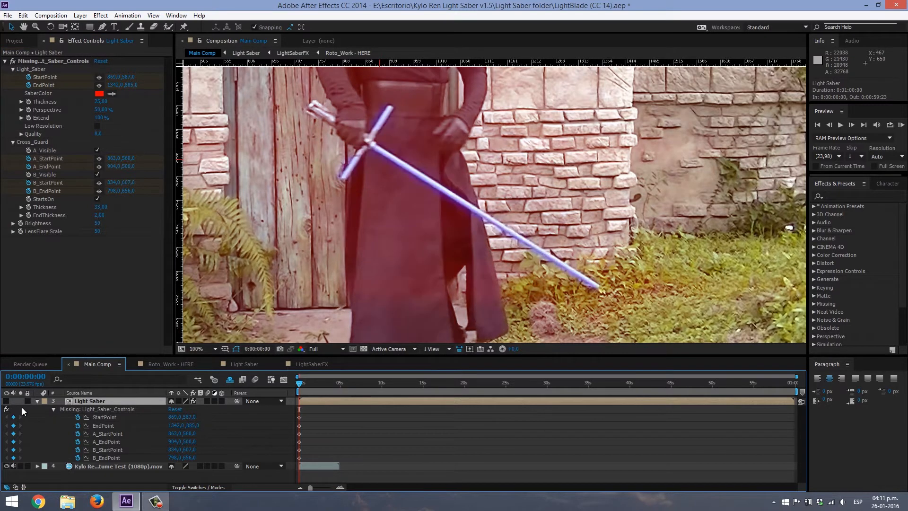
double_click(86, 400)
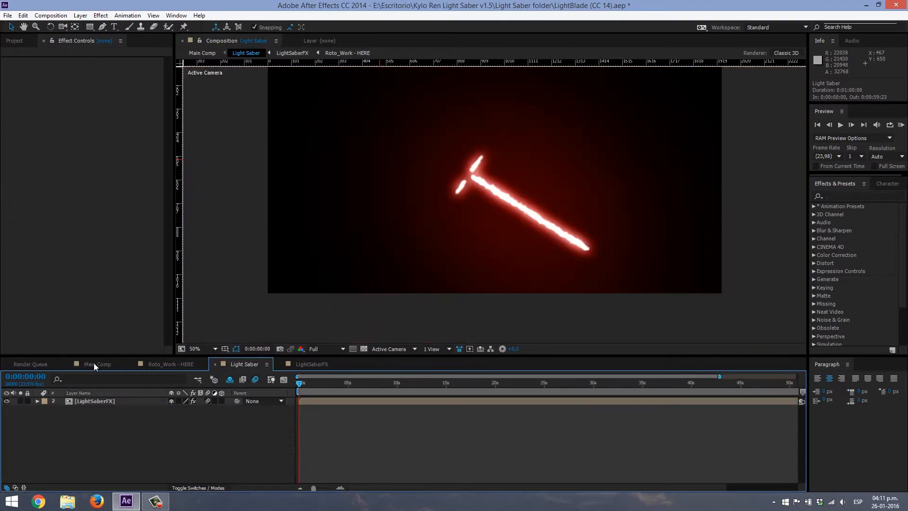
click(91, 364)
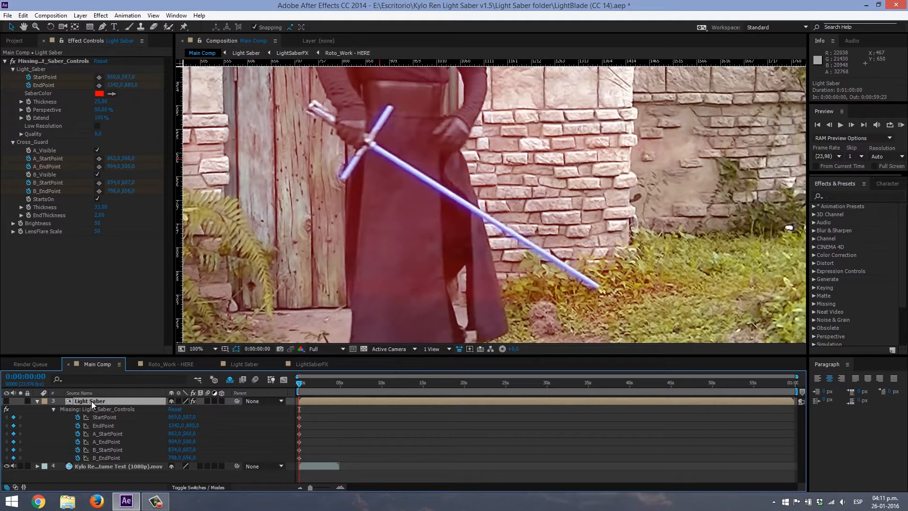
click(61, 61)
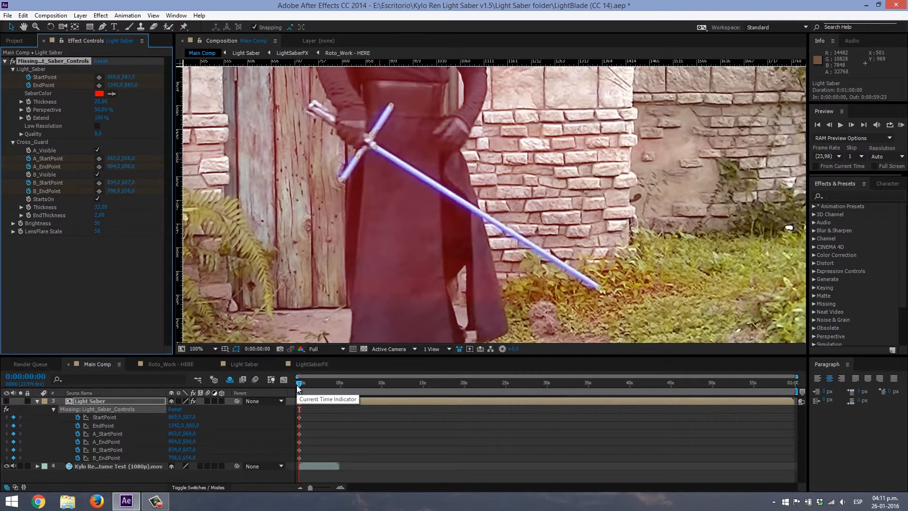
- At frame 2, keyframe the blade StartPoint and the Cross_Guard A and B start and end points onto the prop's new position
key(Page_Down)
key(Page_Down)
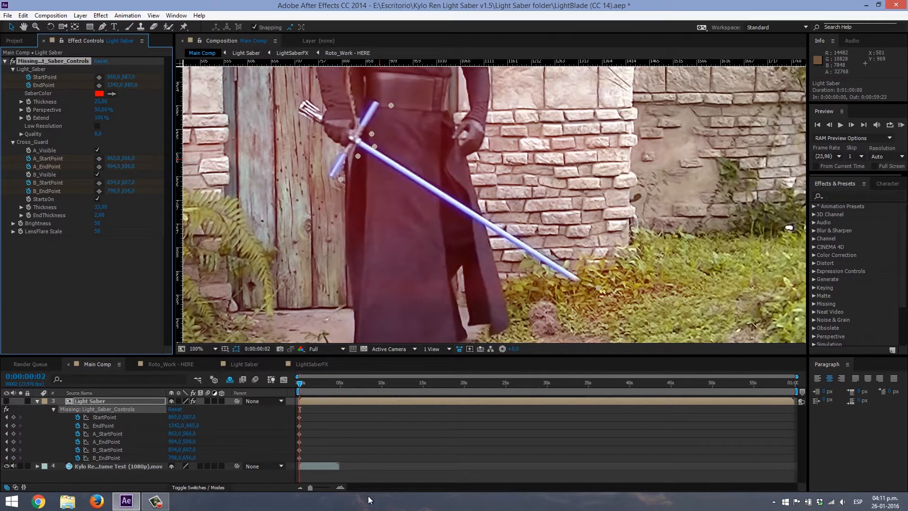
click(340, 487)
click(340, 487)
click(340, 487)
click(340, 487)
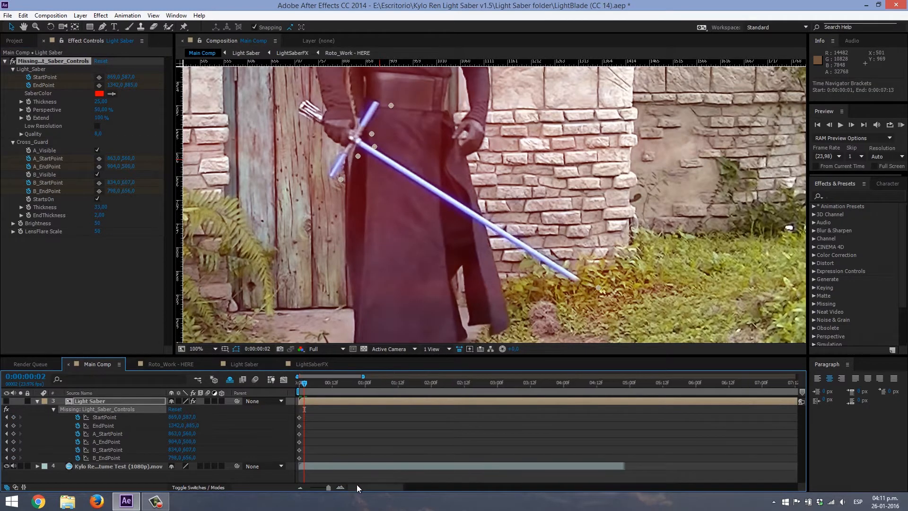
click(340, 487)
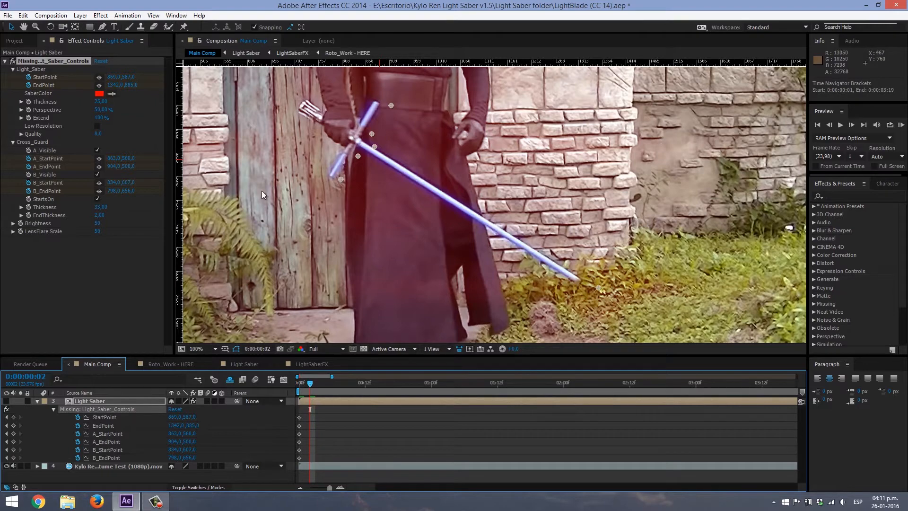
scroll(469, 211, up, 4)
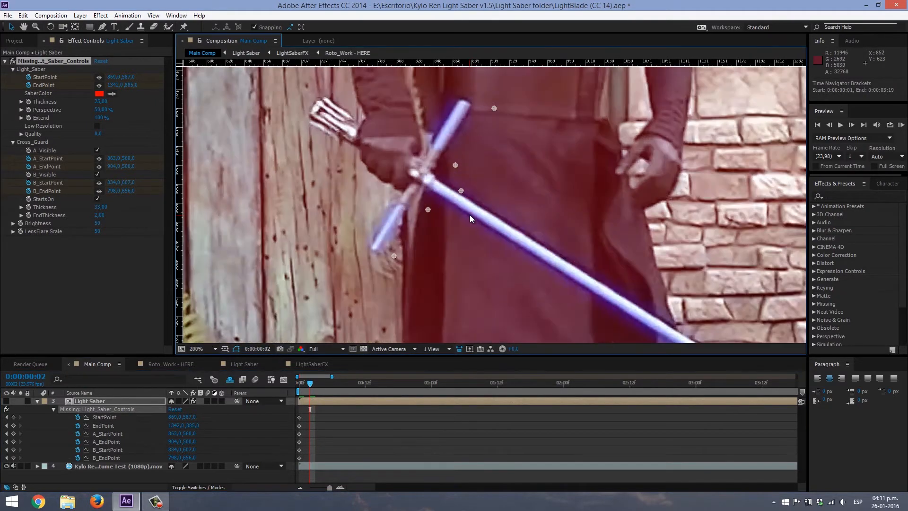
drag(464, 203, 427, 215)
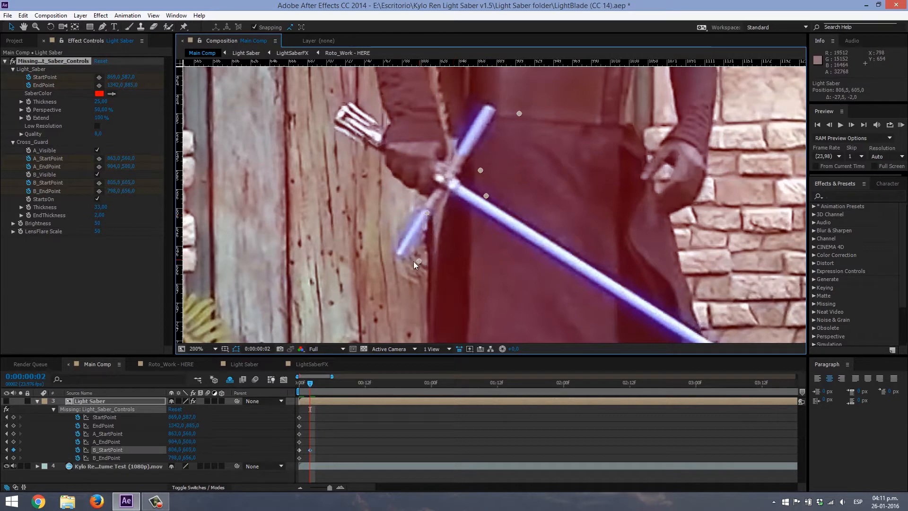
drag(413, 261, 397, 256)
drag(486, 196, 473, 148)
drag(518, 113, 491, 103)
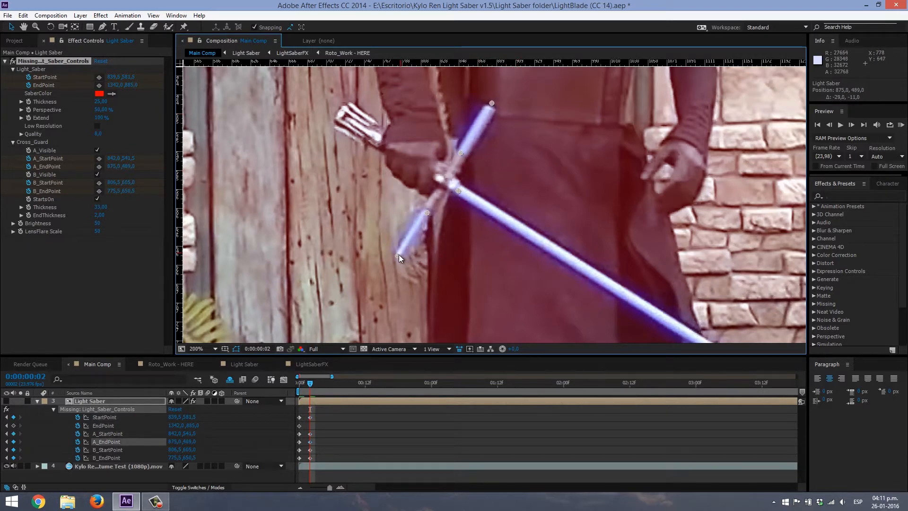
- Fine-tune A_EndPoint, B_EndPoint and StartPoint at frame 2, and place EndPoint on the prop blade's tip at about 1298, 869
drag(398, 254, 399, 256)
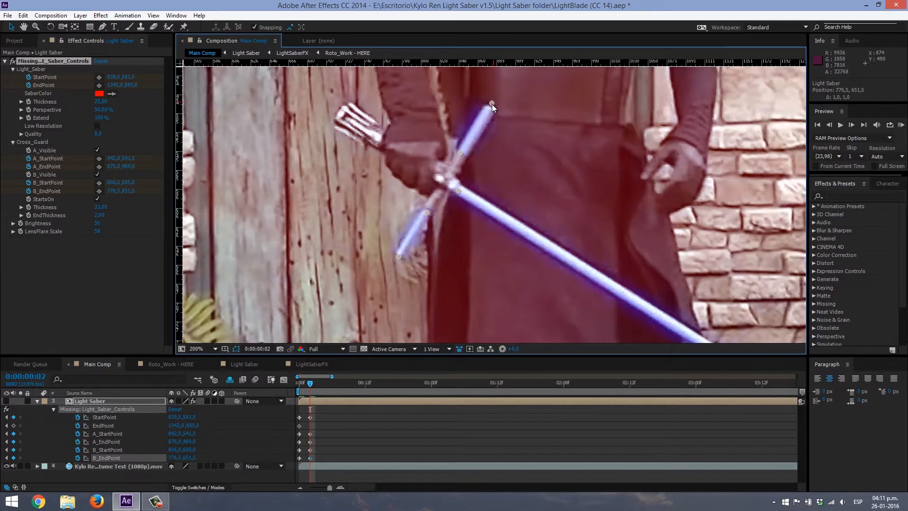
drag(492, 104, 494, 104)
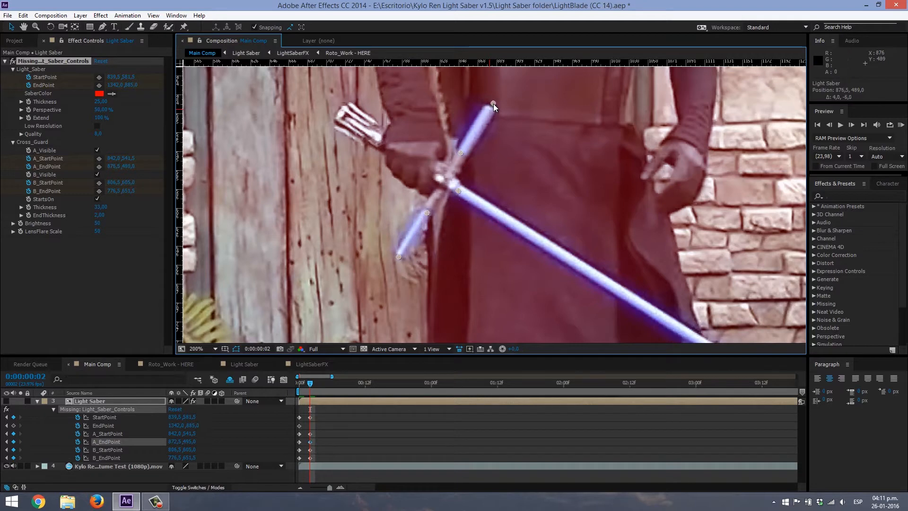
drag(398, 257, 397, 259)
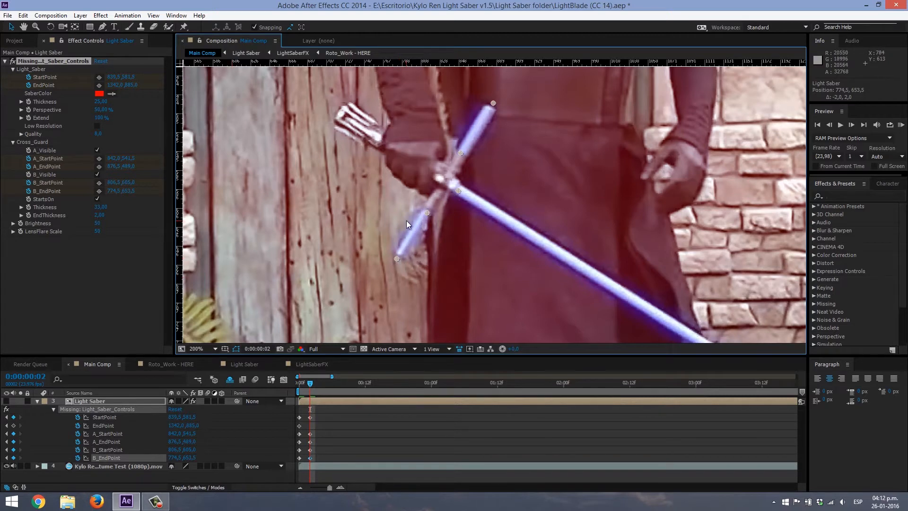
drag(462, 191, 461, 189)
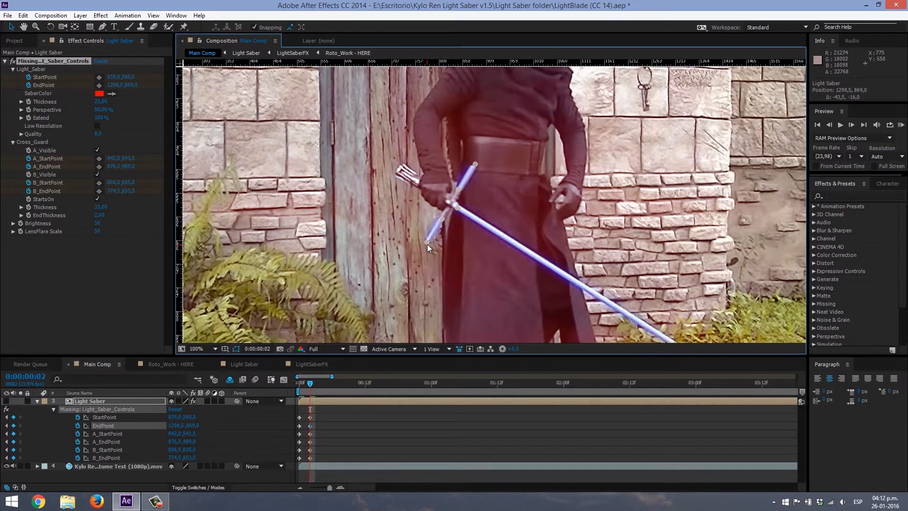
scroll(445, 252, up, 2)
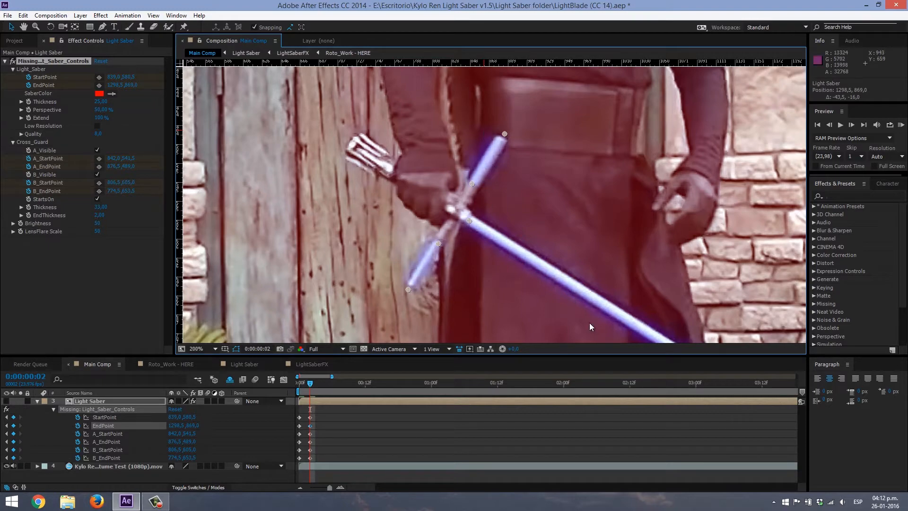
drag(572, 232, 296, 52)
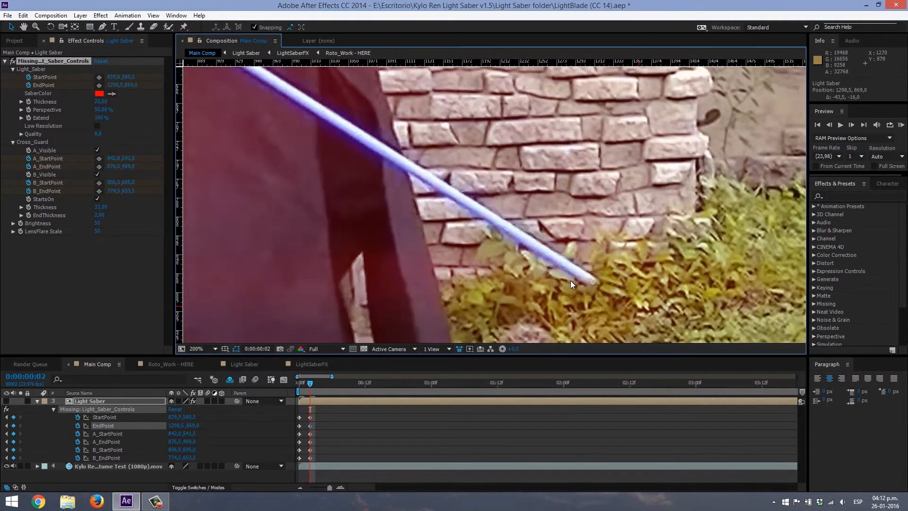
drag(213, 76, 518, 251)
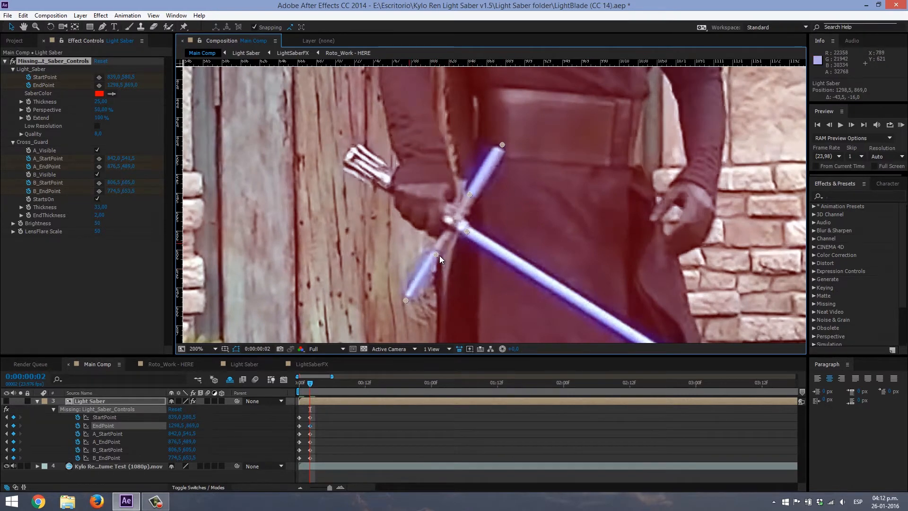
- At frame 4, keyframe StartPoint at the blade's base and the Cross_Guard A and B points at the base and tip of each arm
key(Page_Down)
key(Page_Down)
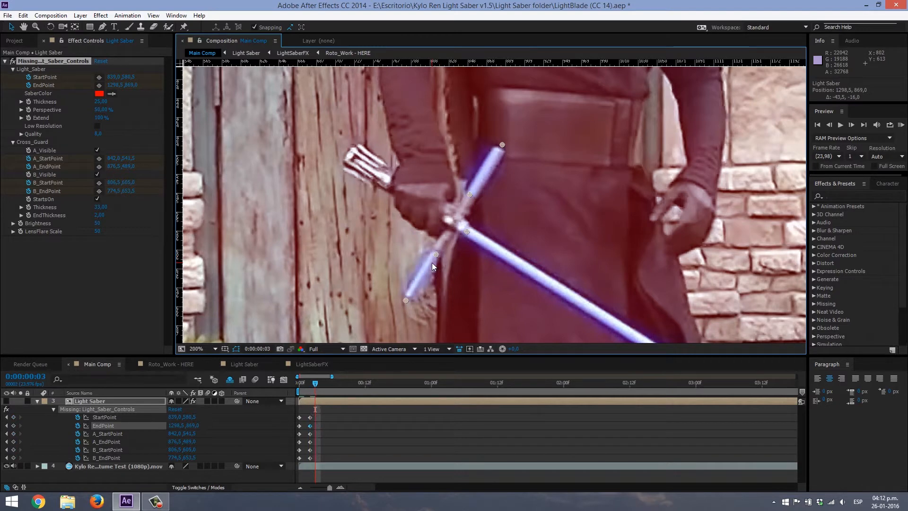
drag(470, 231, 448, 217)
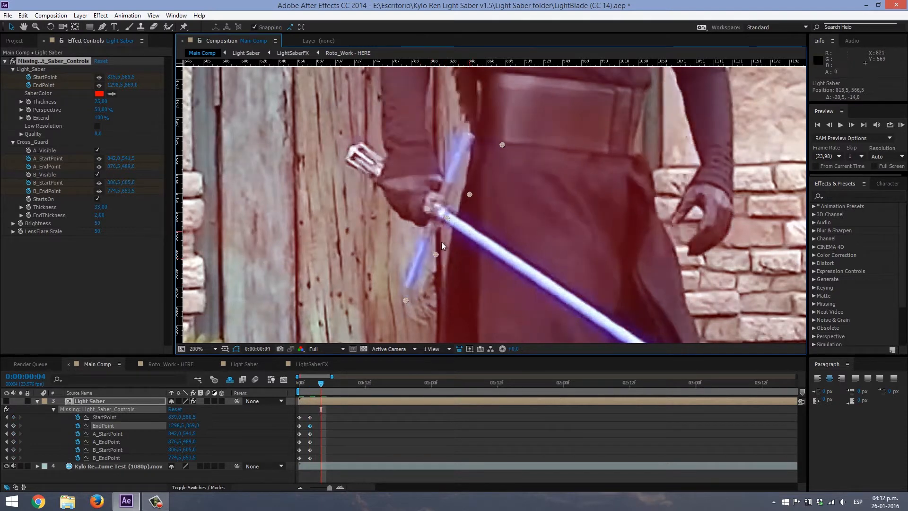
drag(438, 254, 427, 246)
drag(405, 303, 407, 289)
drag(470, 194, 450, 184)
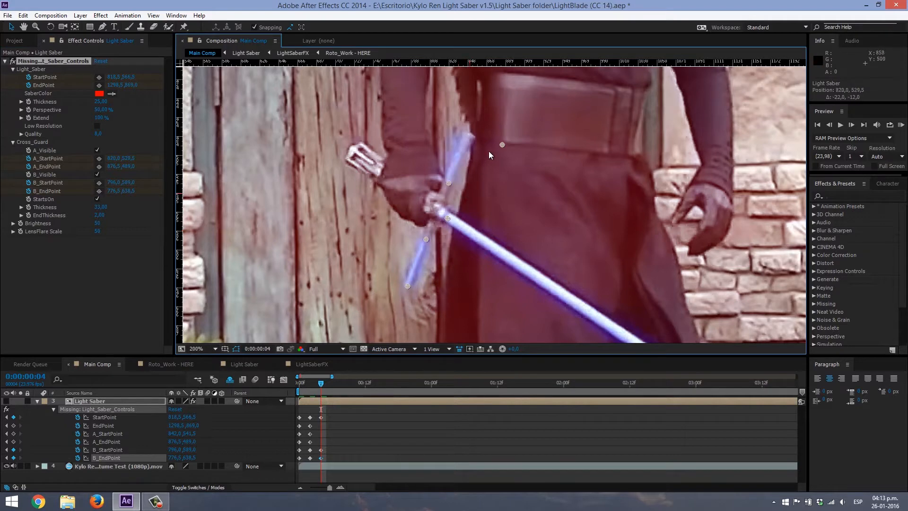
drag(502, 144, 469, 133)
- At frame 6, keyframe StartPoint and the Cross_Guard A and B start and end points onto the prop sword's new position
key(Page_Down)
key(Page_Down)
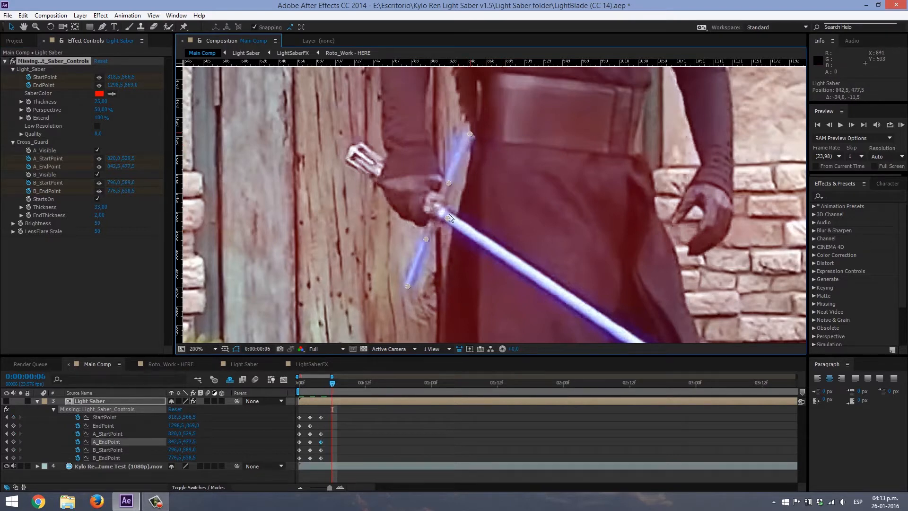
drag(421, 223, 419, 225)
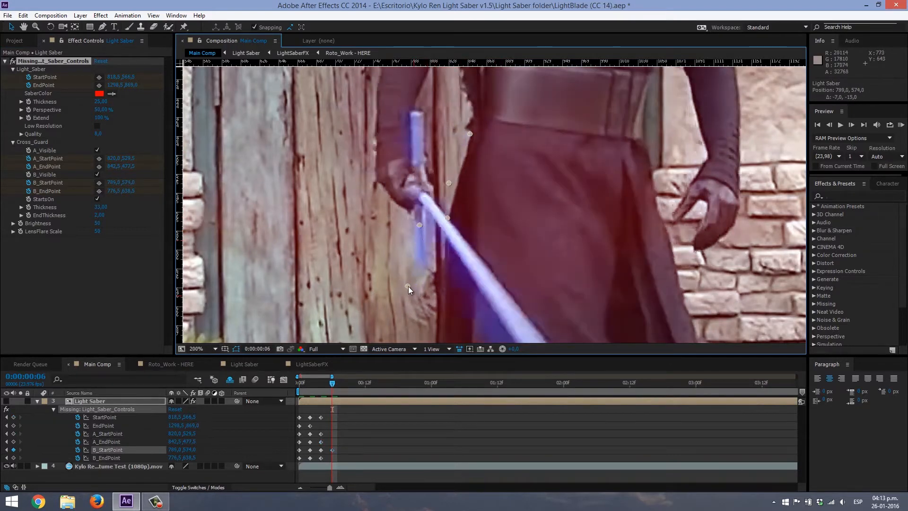
drag(407, 285, 421, 269)
drag(448, 217, 419, 157)
drag(471, 135, 416, 113)
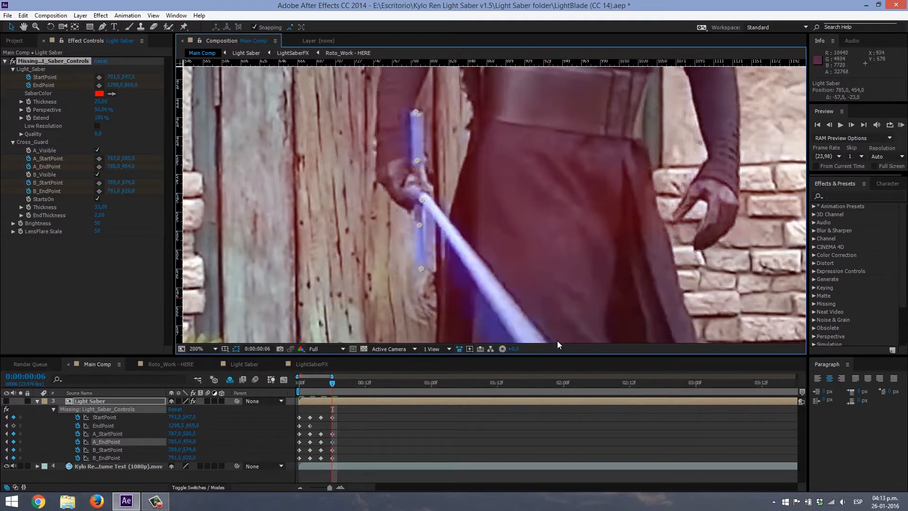
- Check the point alignment along the sword at frame 6 and fine-tune B_StartPoint to about 790, 573.5
drag(546, 302, 453, 179)
mouse_move(554, 331)
mouse_down()
mouse_move(443, 197)
mouse_move(511, 327)
mouse_up()
drag(419, 179, 505, 242)
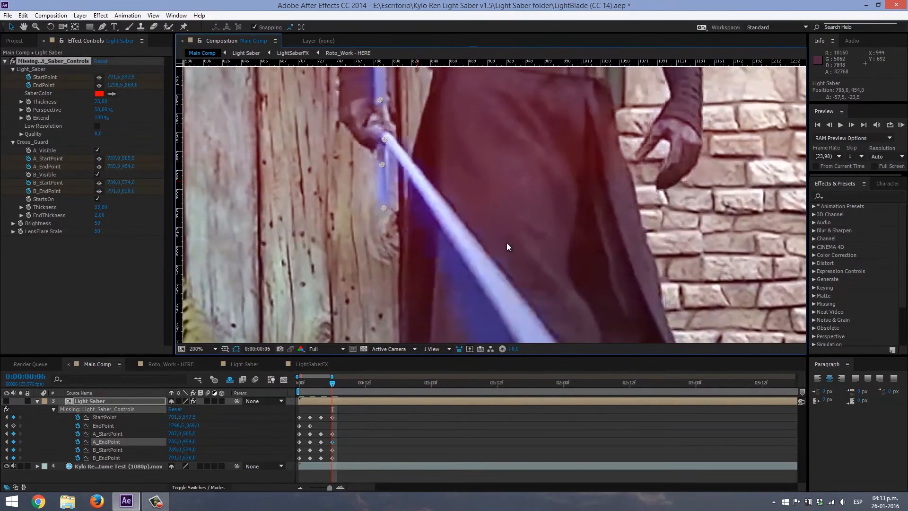
scroll(505, 240, down, 1)
drag(458, 181, 476, 231)
scroll(482, 208, up, 1)
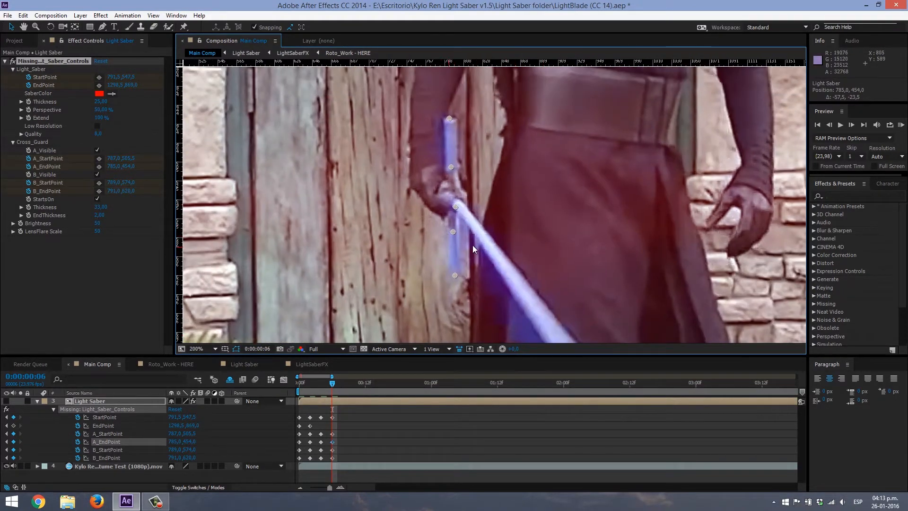
drag(454, 276, 455, 275)
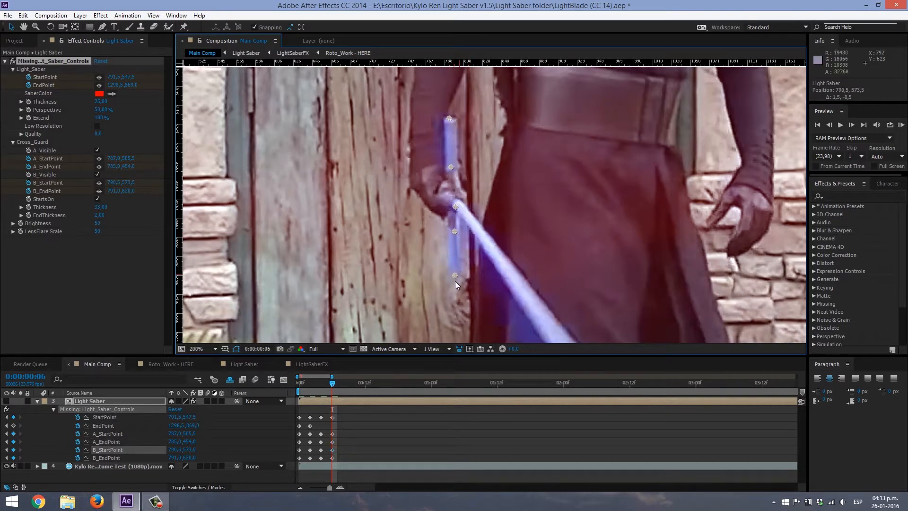
- At frame 8, keyframe StartPoint at the blade's base and the Cross_Guard A and B points at each arm's base and tip
key(Page_Down)
key(Page_Down)
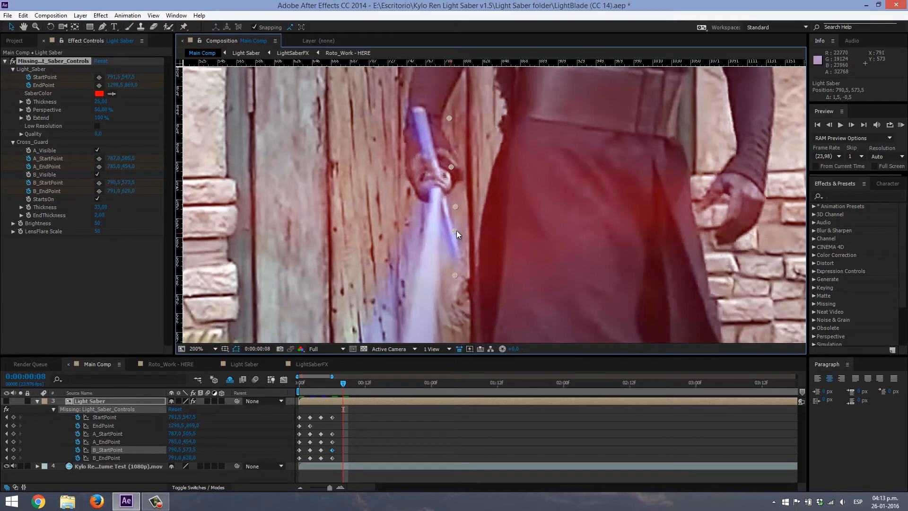
drag(453, 231, 447, 220)
drag(457, 270, 461, 256)
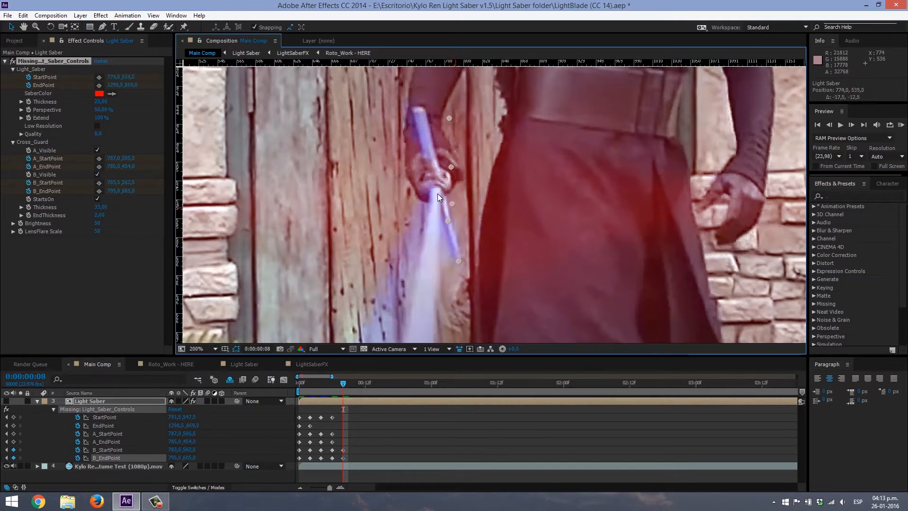
drag(436, 192, 434, 193)
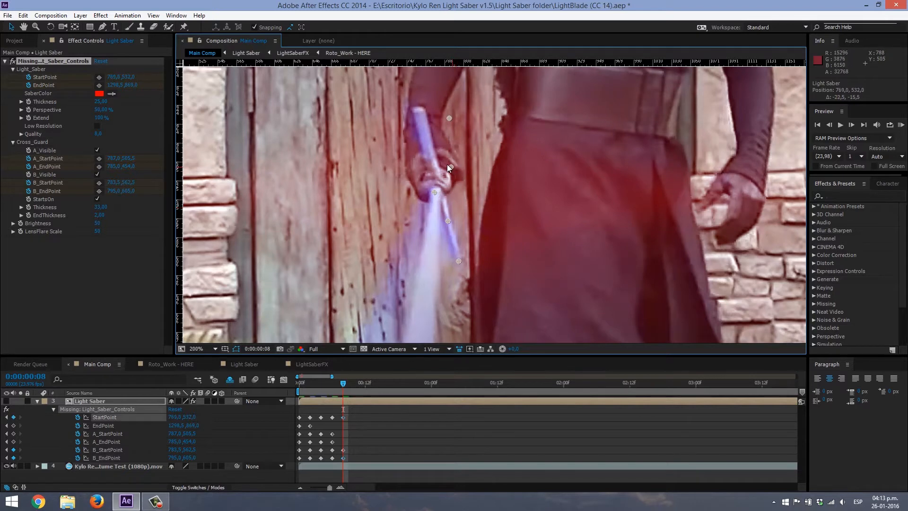
drag(430, 156, 428, 157)
drag(447, 118, 413, 103)
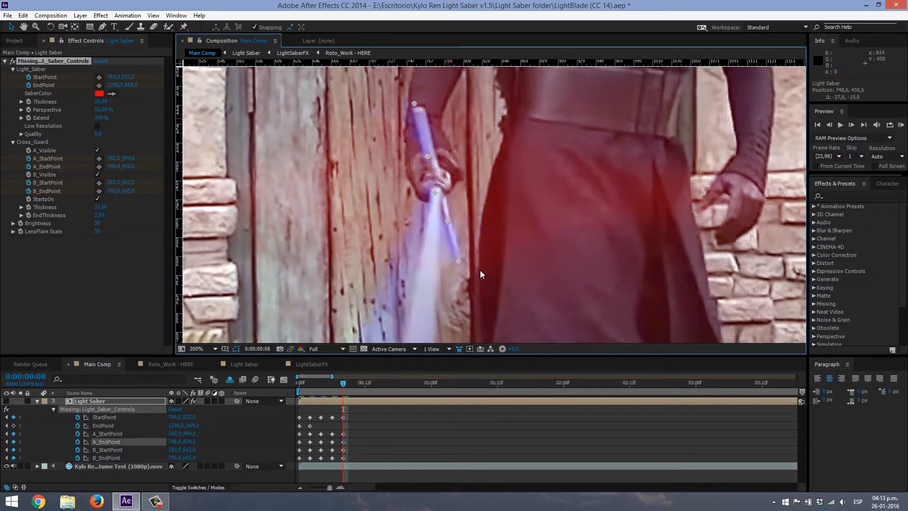
- At frames 10 and 12, keyframe StartPoint and the Cross_Guard A and B start and end points onto the prop sword
key(Page_Down)
key(Page_Down)
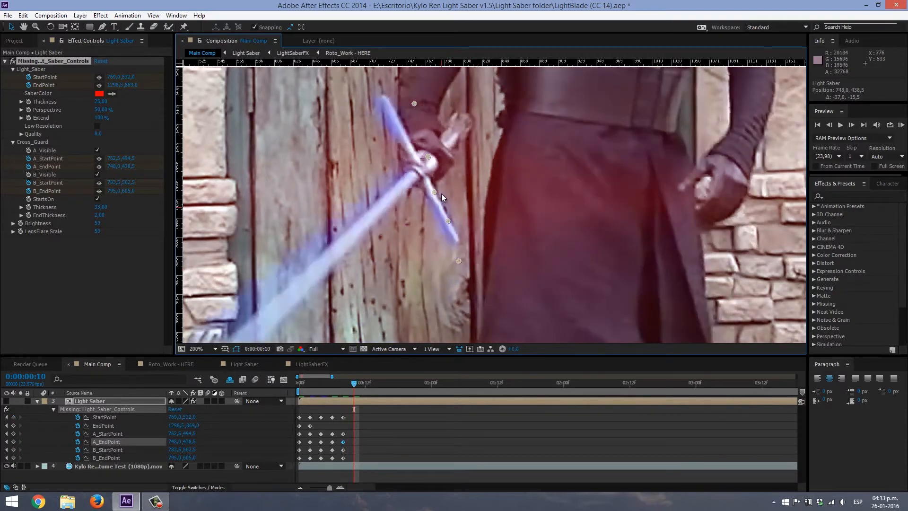
drag(417, 188, 404, 140)
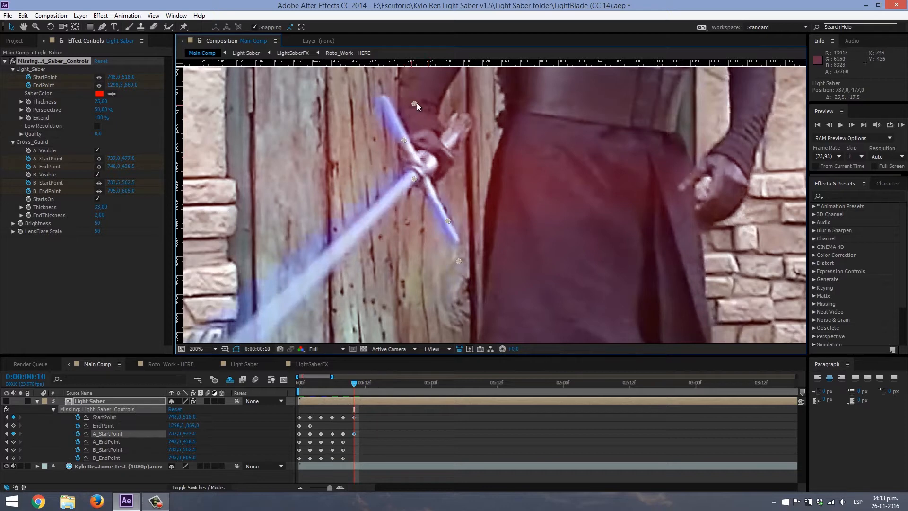
drag(415, 104, 379, 94)
drag(449, 222, 434, 194)
drag(458, 262, 457, 247)
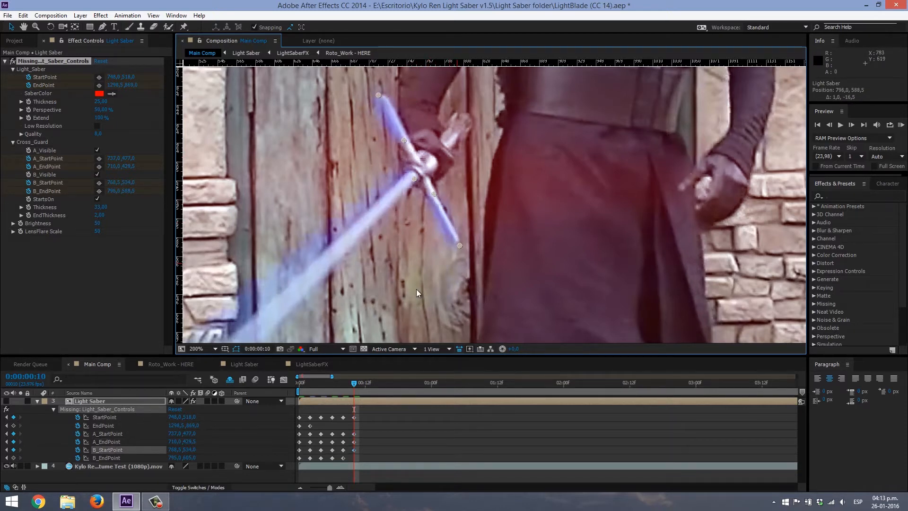
drag(474, 248, 474, 247)
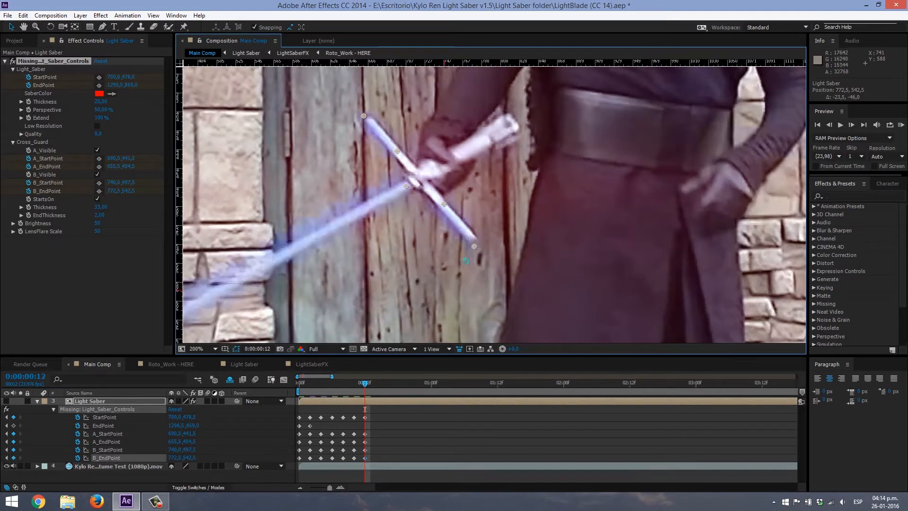
- Return to frame 4 and keyframe EndPoint on the prop blade's tip at about 1220.5, 835
scroll(485, 245, down, 2)
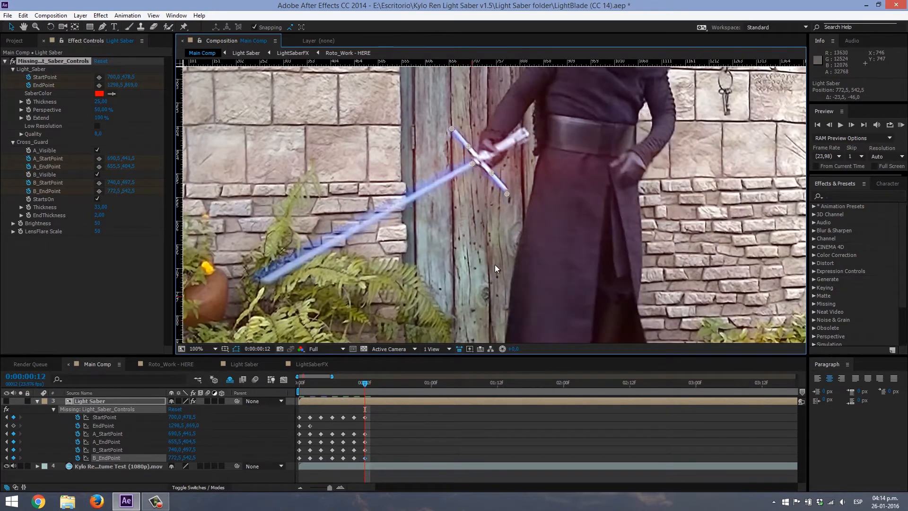
drag(495, 264, 487, 239)
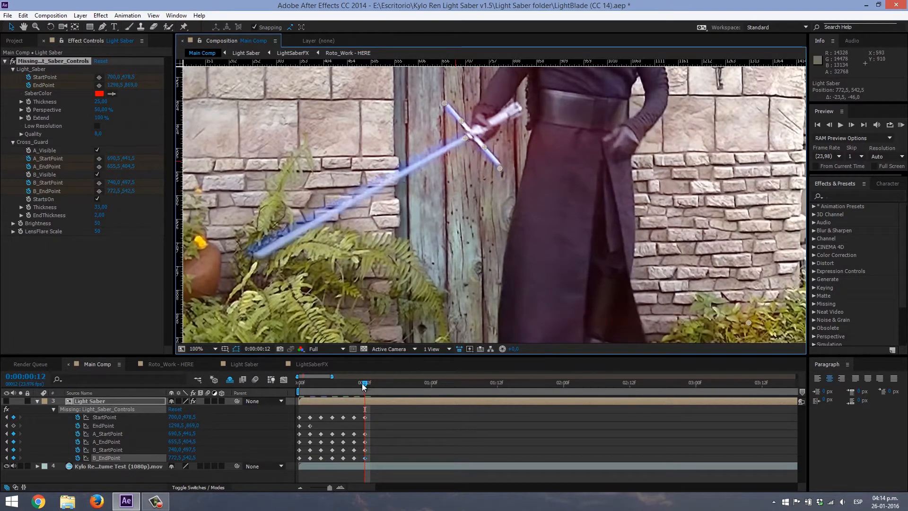
drag(363, 384, 321, 385)
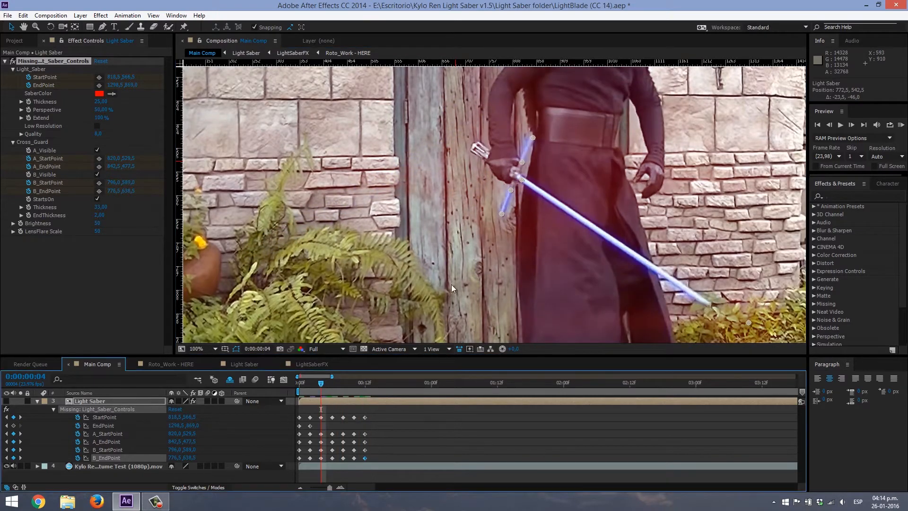
drag(552, 266, 378, 245)
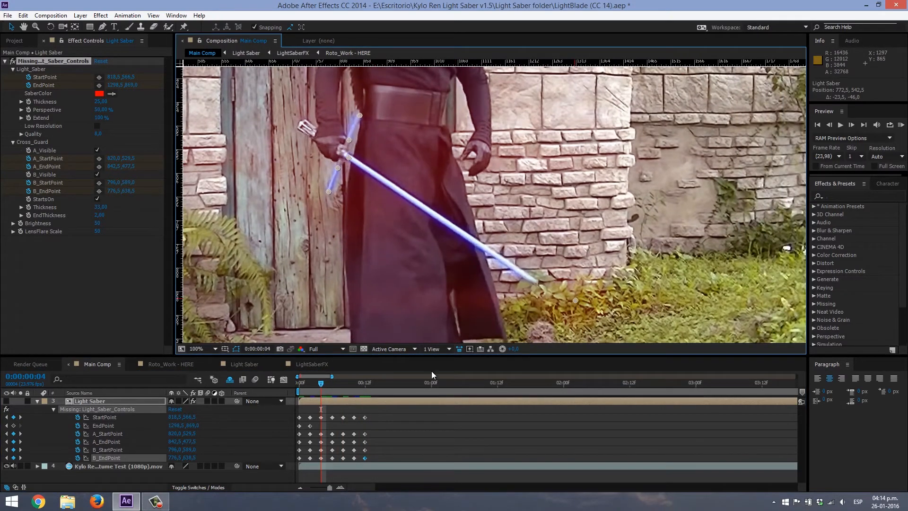
scroll(568, 260, up, 1)
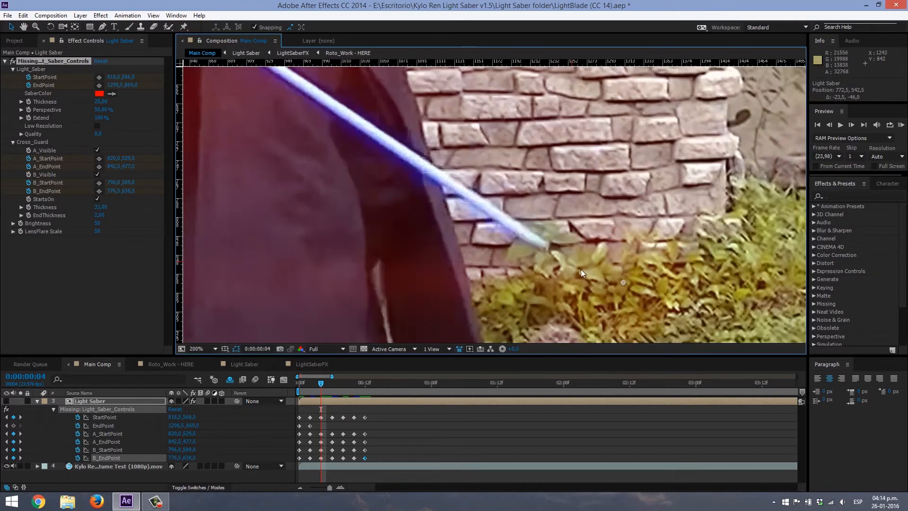
drag(620, 283, 550, 251)
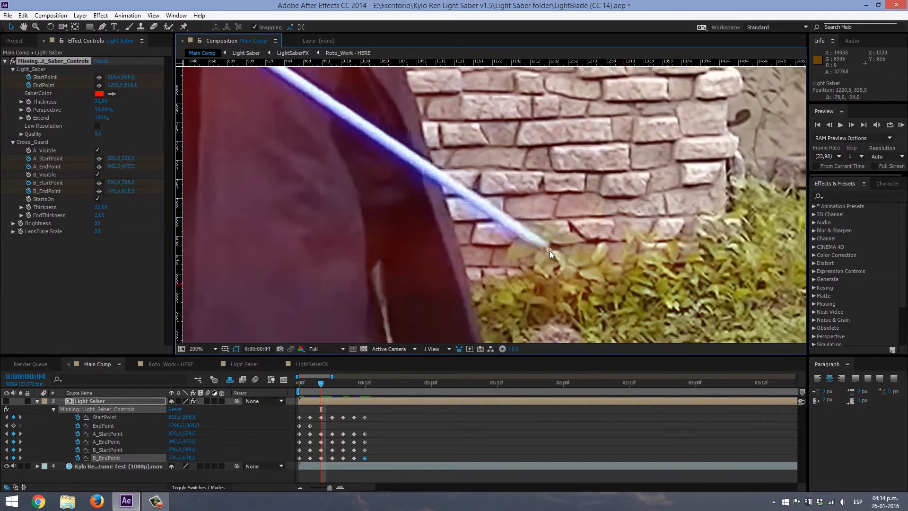
- At frame 6, keyframe EndPoint near the tip of the blurred blade at about 943, 781.5
click(332, 383)
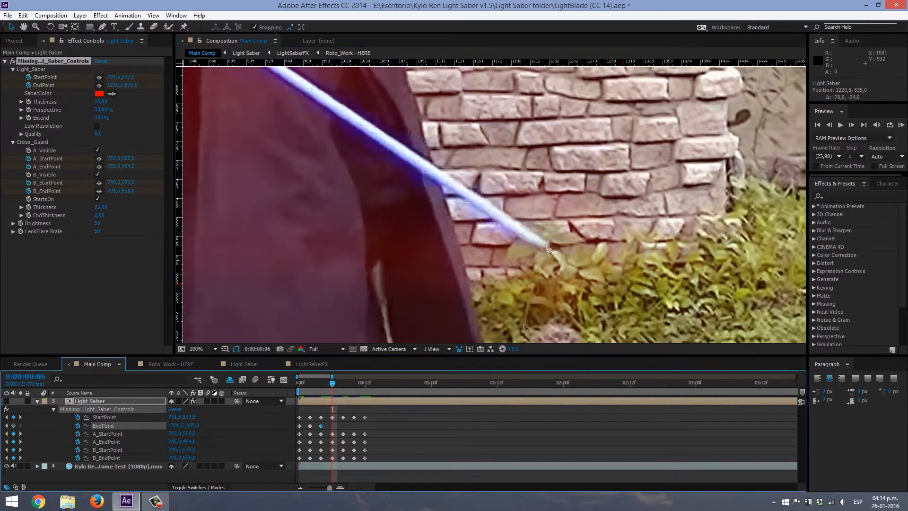
drag(549, 251, 285, 200)
scroll(242, 169, down, 1)
drag(242, 170, 356, 236)
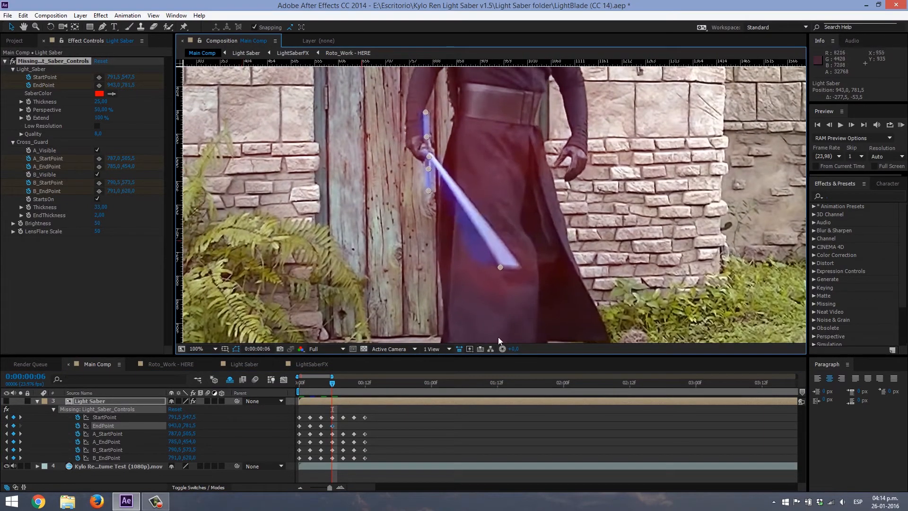
- Keyframe EndPoint at frame 8, and shift the frame 6 EndPoint to the blade tip's outer corner at about 980, 784.5
click(343, 383)
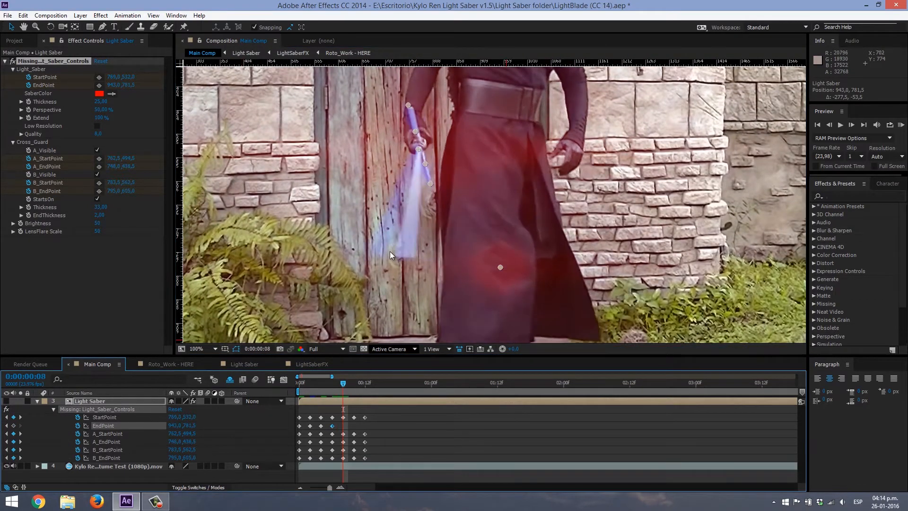
mouse_move(501, 266)
mouse_down()
mouse_move(409, 255)
mouse_move(516, 269)
mouse_up()
key(Page_Up)
key(Page_Up)
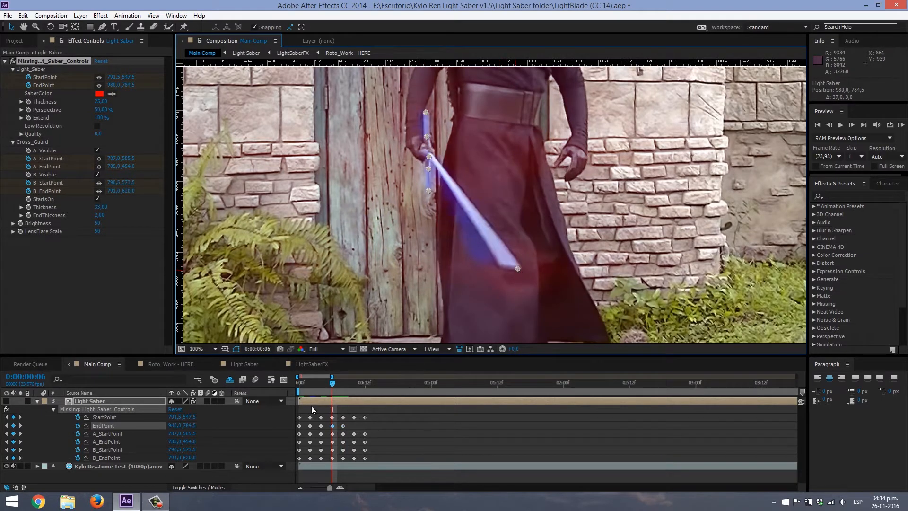
- Toggle the Light Saber layer's visibility to compare it with the prop, and nudge EndPoint at frame 6 to about 985, 782.5
click(8, 402)
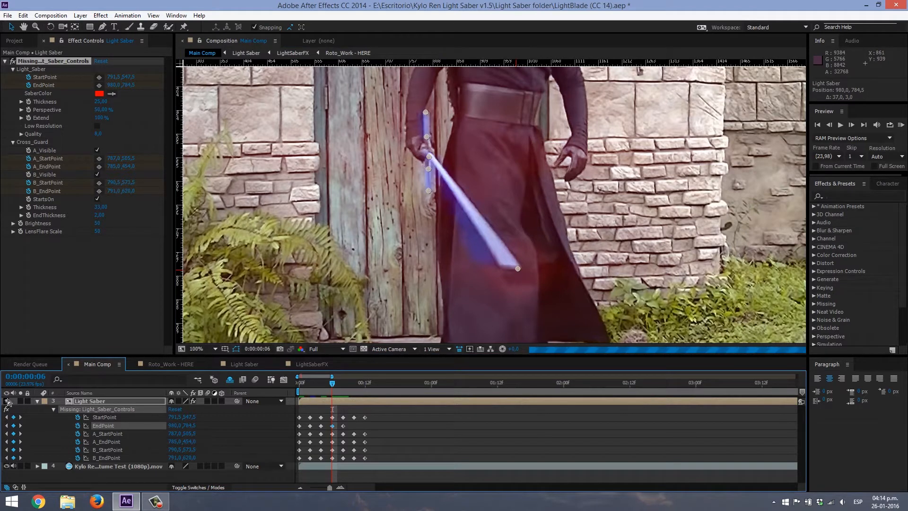
click(8, 402)
click(8, 402)
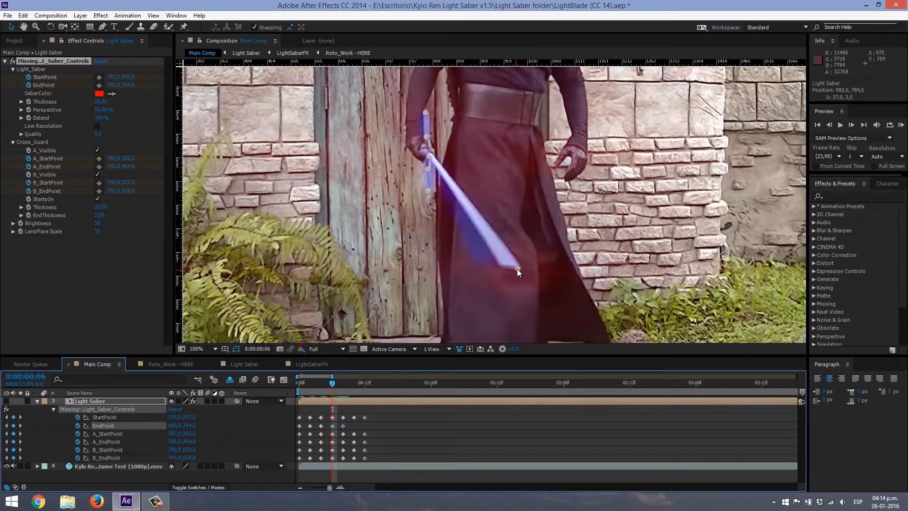
drag(517, 269, 519, 268)
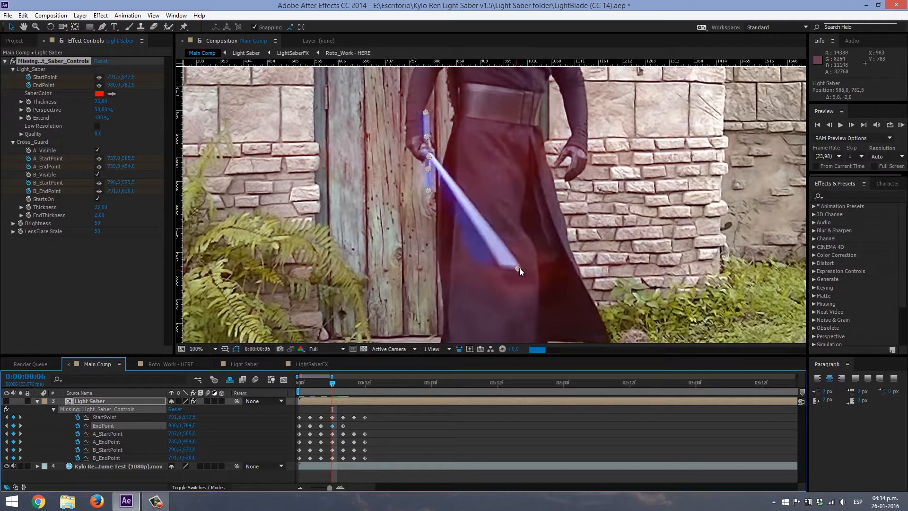
- Examine up close how EndPoint lines up with the prop blade's tip at frames 4 and 6
click(323, 382)
drag(609, 291, 581, 270)
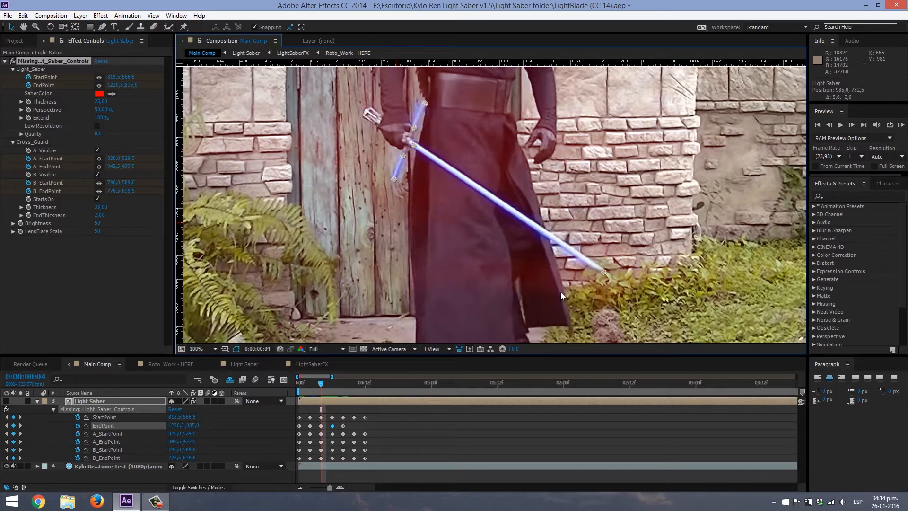
scroll(617, 268, up, 2)
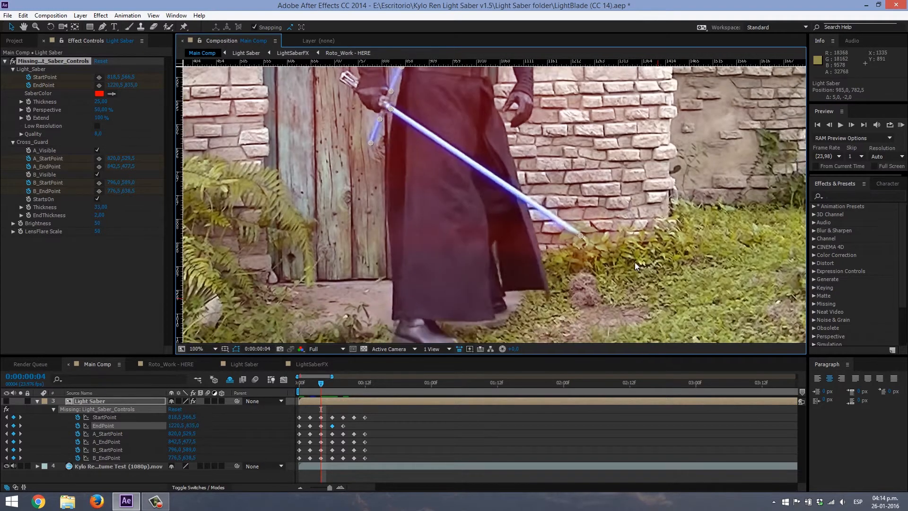
drag(620, 268, 599, 254)
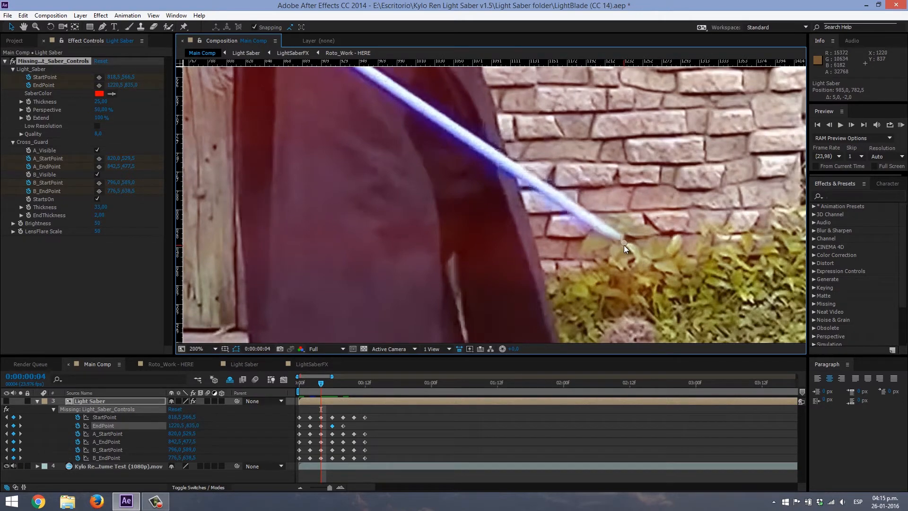
drag(462, 129, 694, 313)
drag(520, 180, 386, 57)
drag(671, 312, 549, 237)
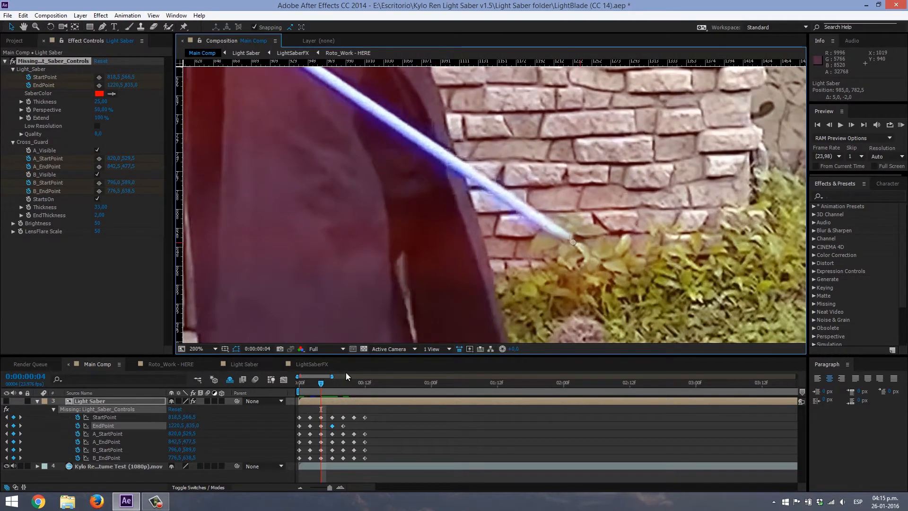
key(comma)
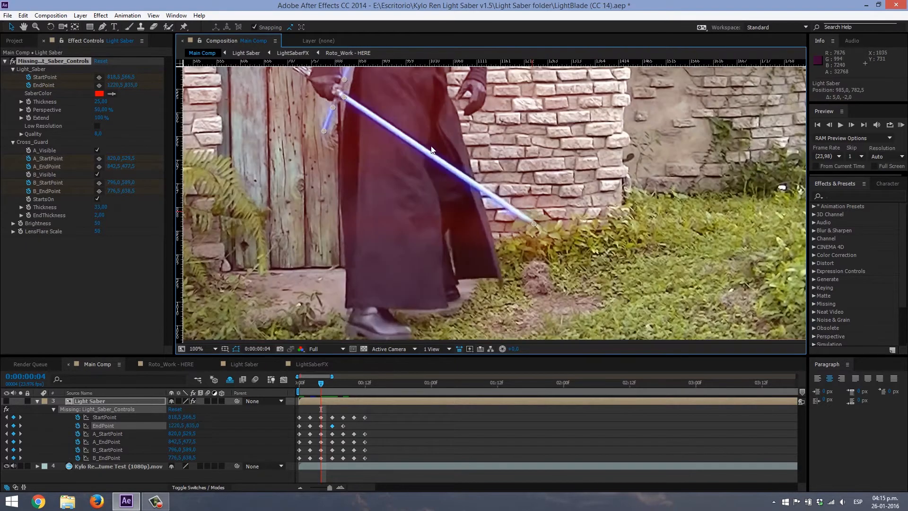
key(period)
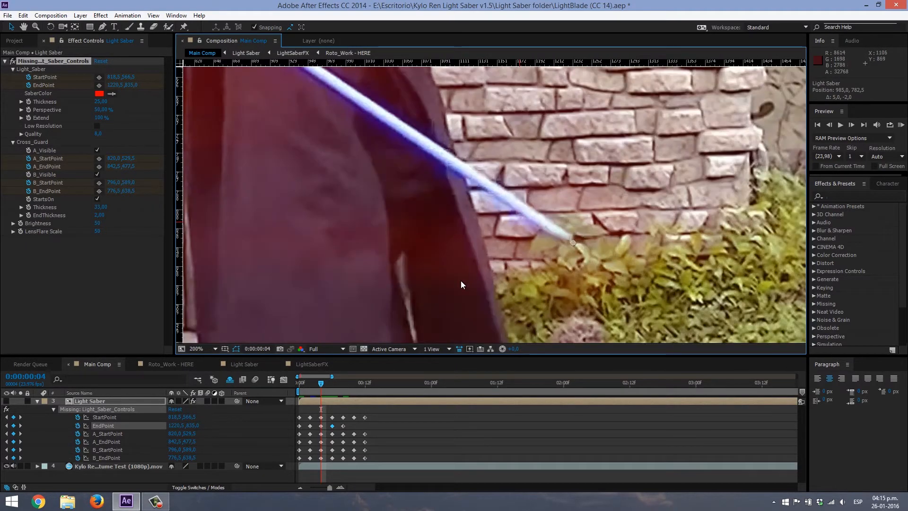
click(330, 385)
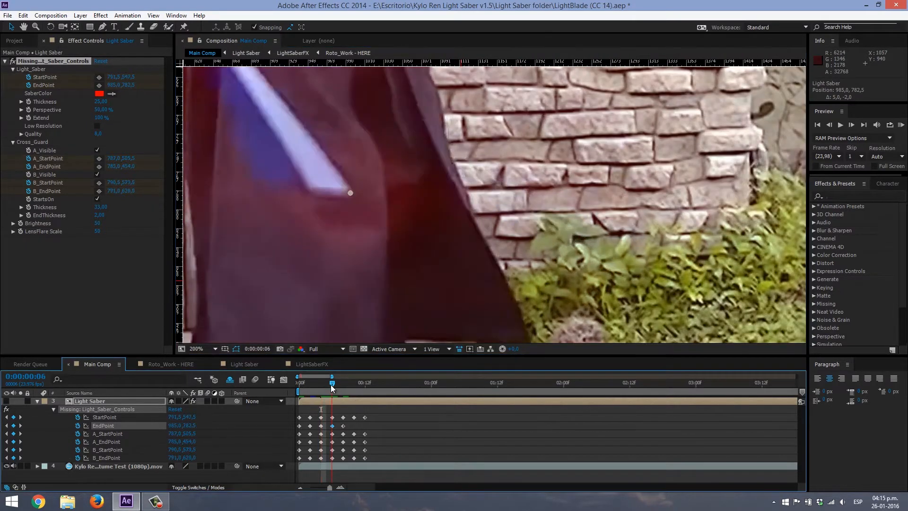
drag(362, 247, 470, 389)
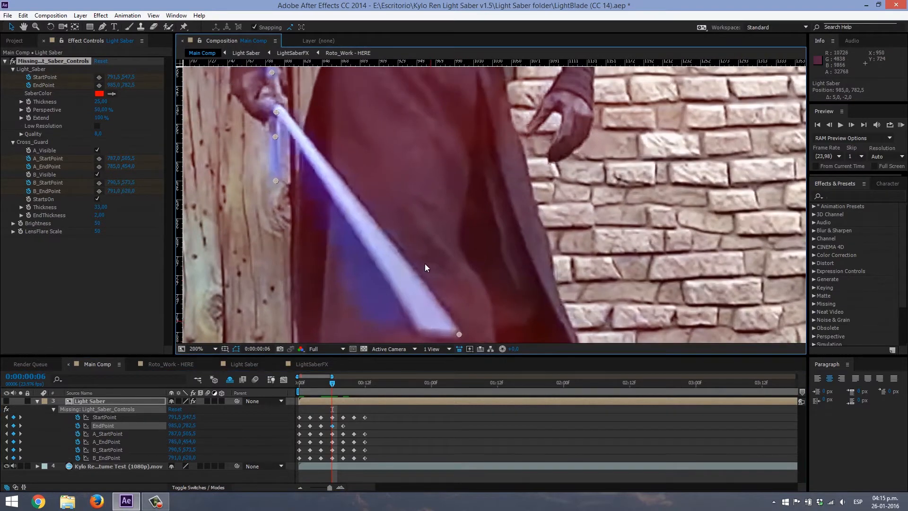
- Refine EndPoint on the blade tip, moving it to about 982, 781 at frame 6 and about 763.5, 761 at frame 8
drag(424, 263, 409, 196)
drag(310, 140, 344, 202)
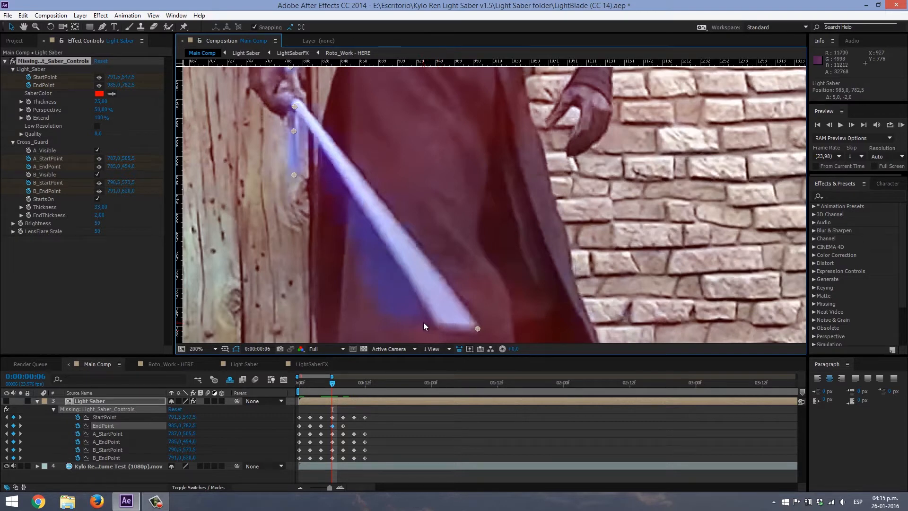
drag(442, 310, 461, 306)
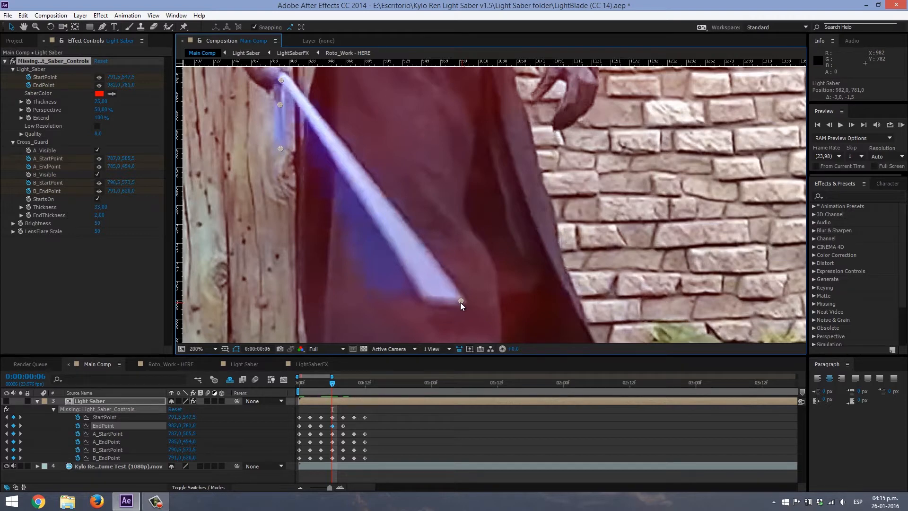
click(345, 384)
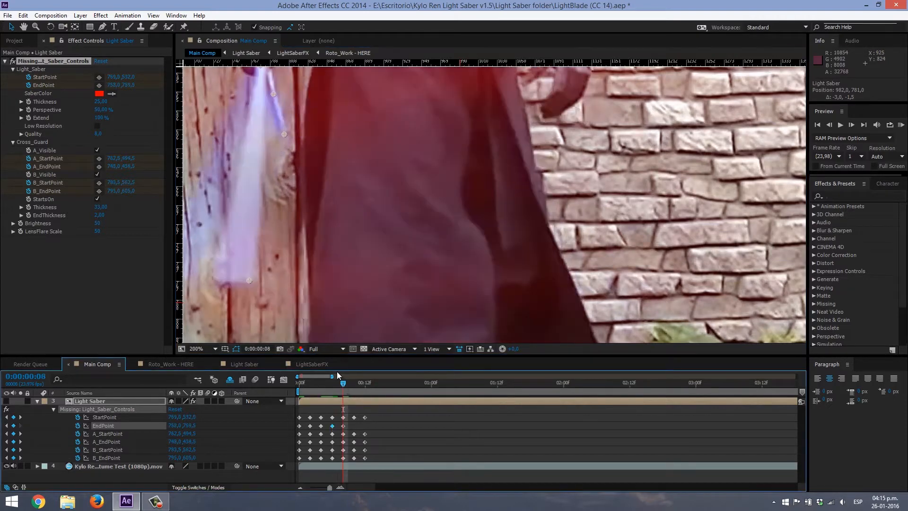
drag(347, 290, 457, 305)
drag(361, 295, 366, 297)
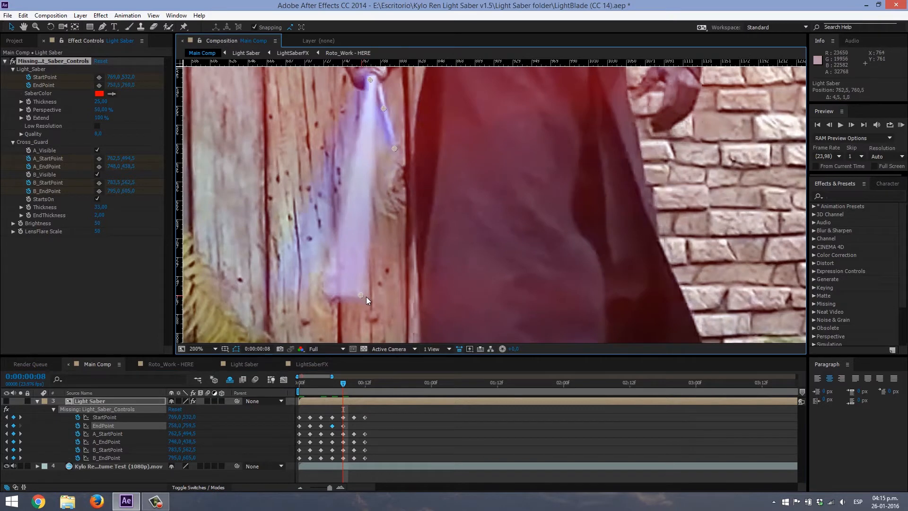
- Keyframe EndPoint on the prop blade's tip at about 528.5, 751.5 for frame 10 and about 269, 733 for frame 12
click(354, 383)
drag(326, 303, 541, 266)
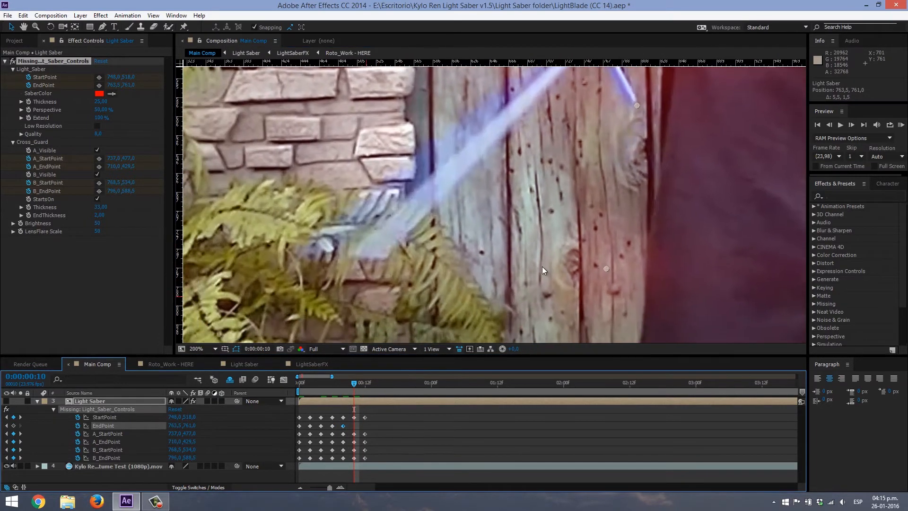
drag(606, 269, 384, 259)
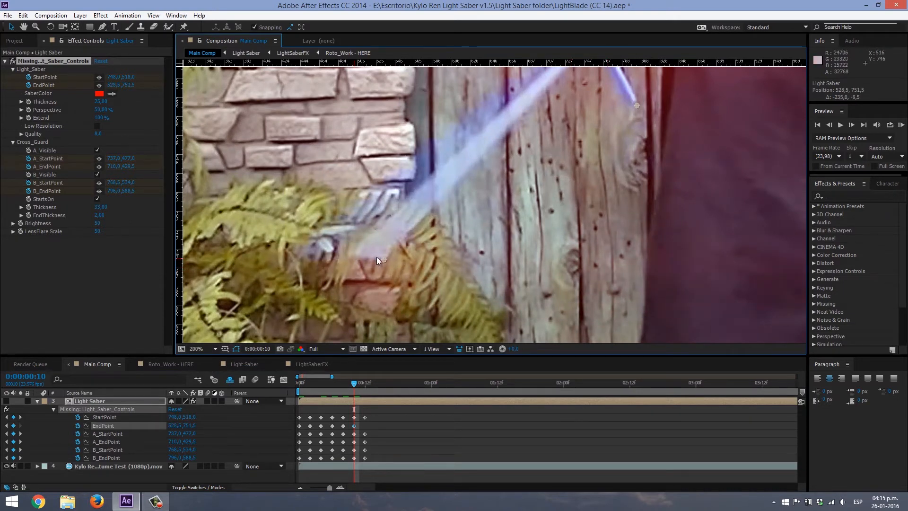
click(365, 383)
drag(371, 211, 592, 214)
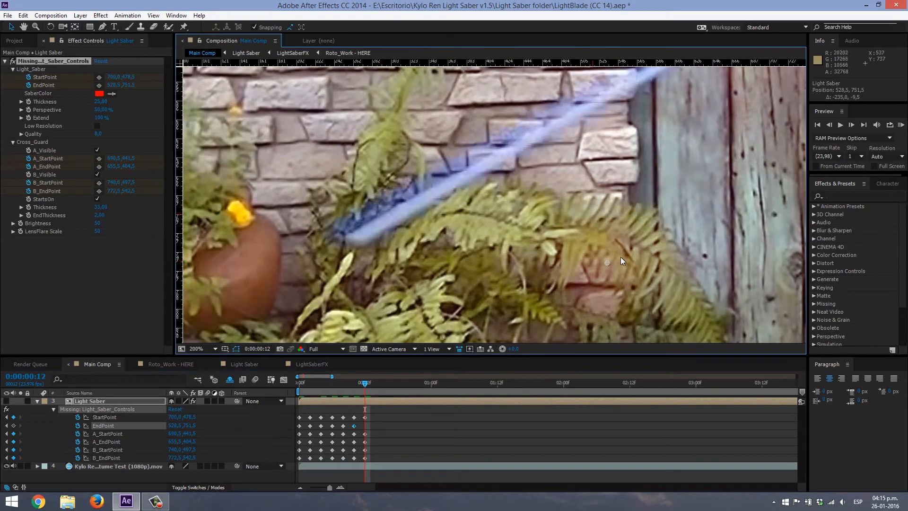
drag(606, 260, 361, 243)
scroll(469, 290, down, 1)
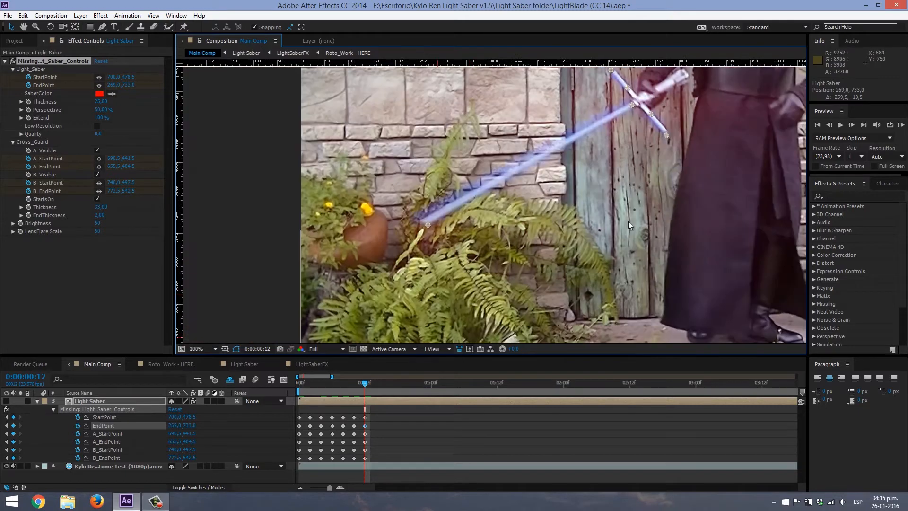
- End the work area at frame 12 and turn the Light Saber layer's visibility back on
drag(639, 217, 445, 247)
key(n)
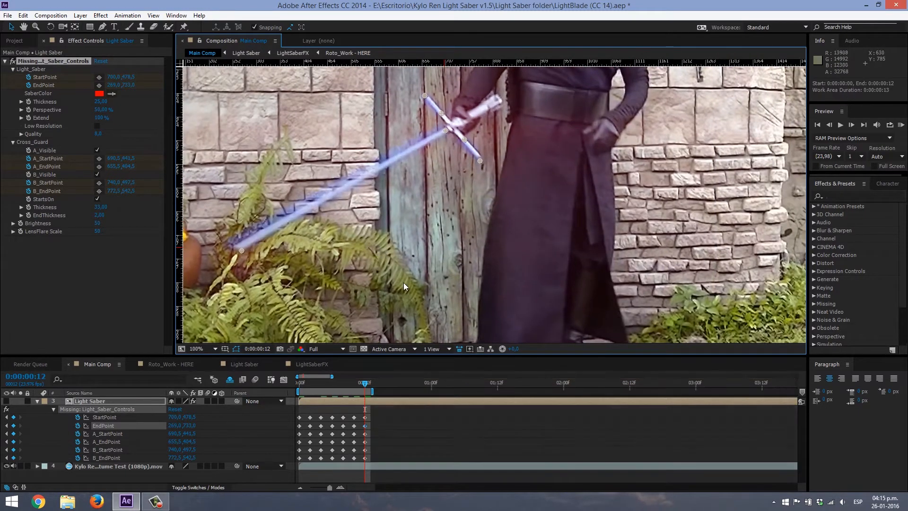
click(7, 400)
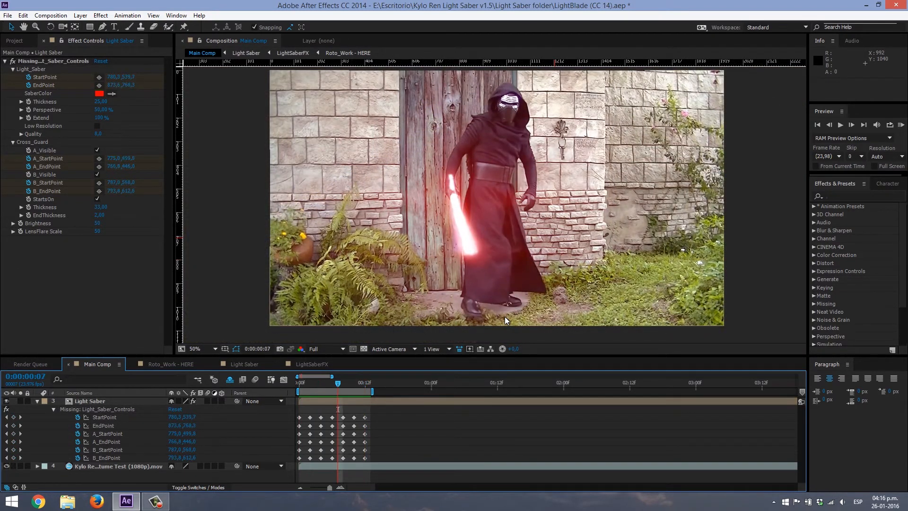
- Scrub to the in-between frame 5 and examine up close how the glowing blade covers the prop blade
drag(334, 384, 327, 385)
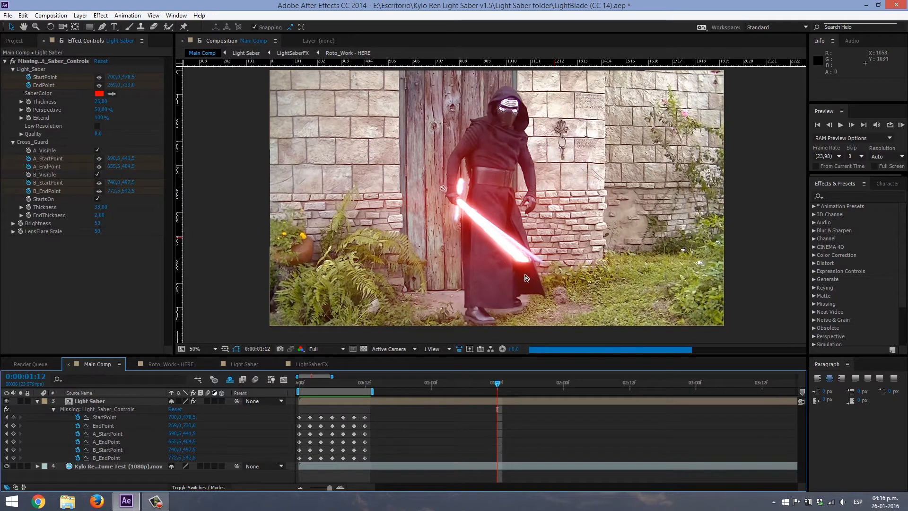
key(slash)
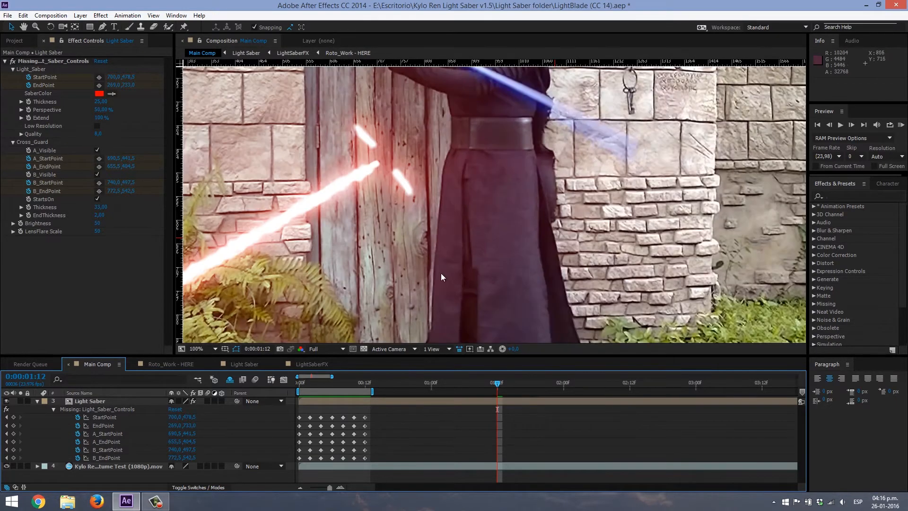
click(321, 382)
drag(325, 381, 327, 382)
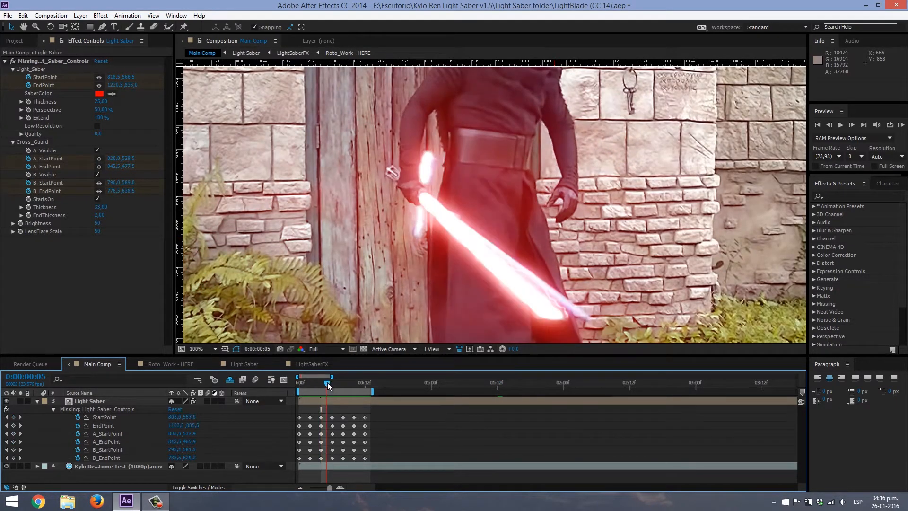
drag(541, 292, 467, 244)
scroll(498, 280, up, 2)
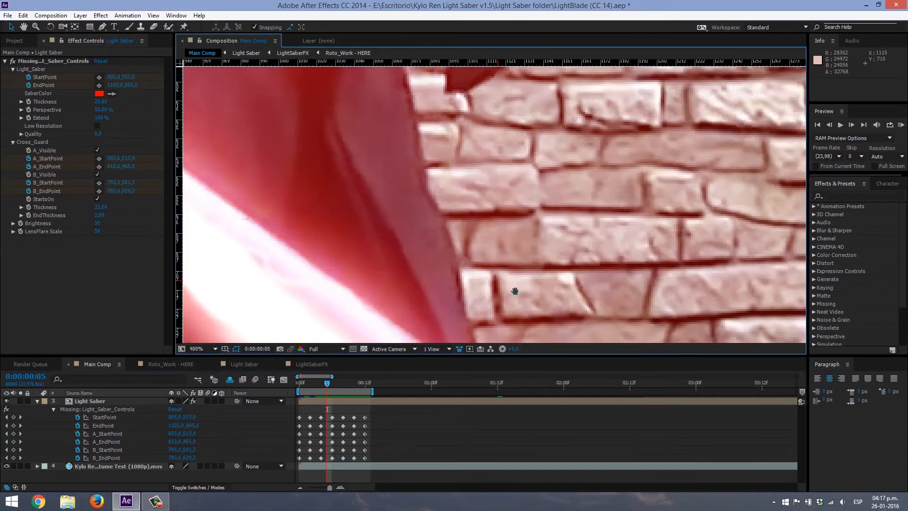
drag(515, 290, 519, 219)
scroll(519, 226, down, 2)
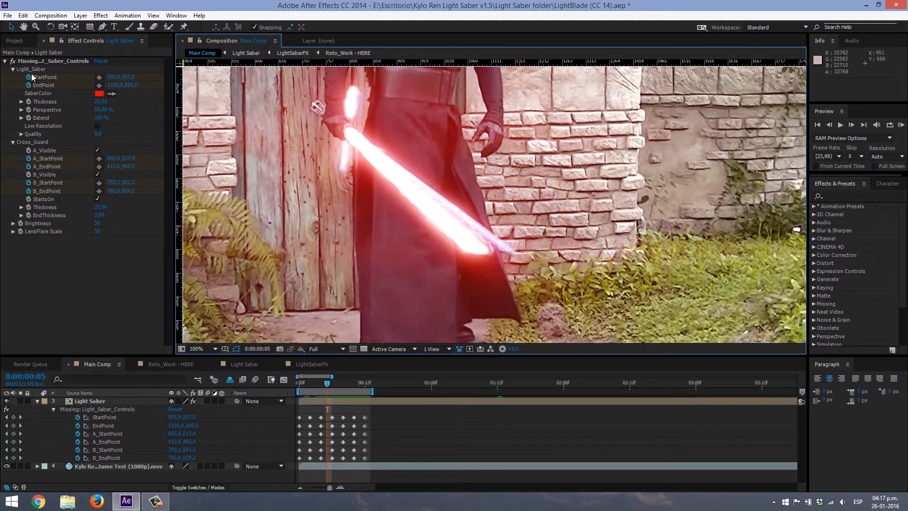
- Add an EndPoint keyframe at frame 5 on the prop blade's tip, at about 1152, 804.5
click(38, 62)
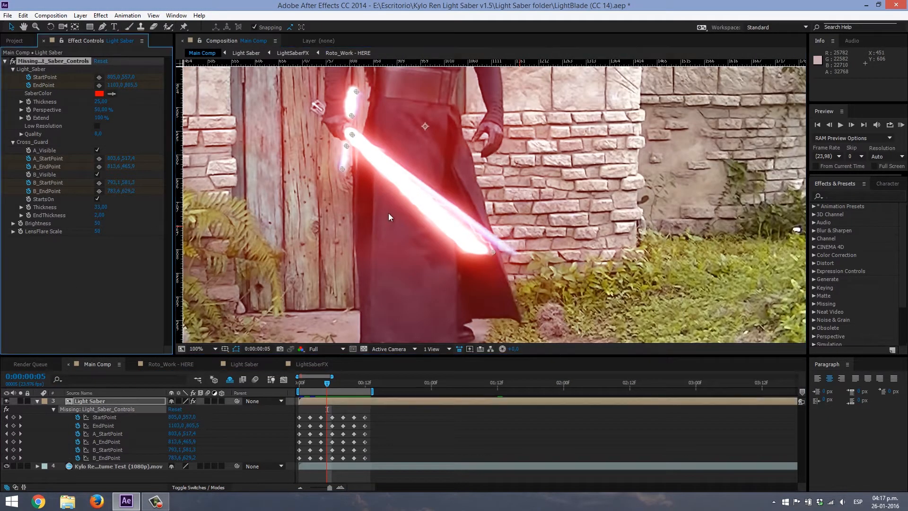
drag(495, 251, 510, 251)
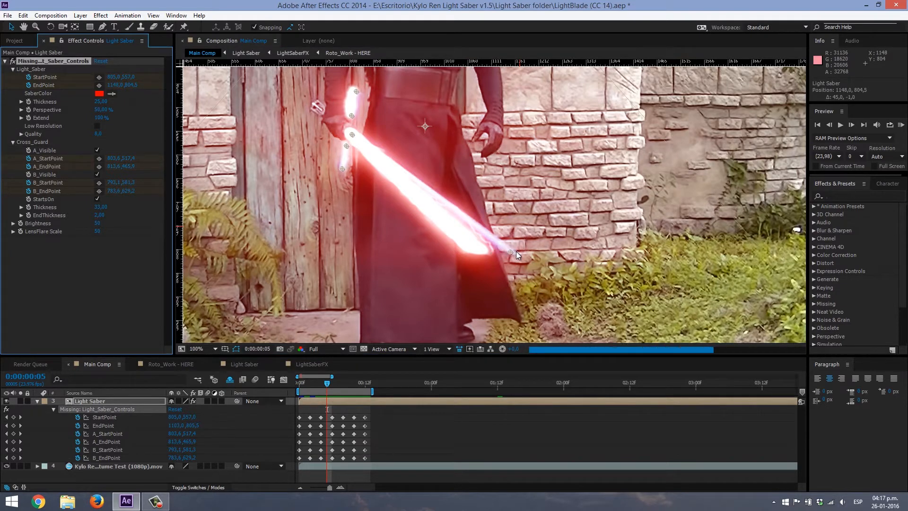
drag(516, 253, 518, 253)
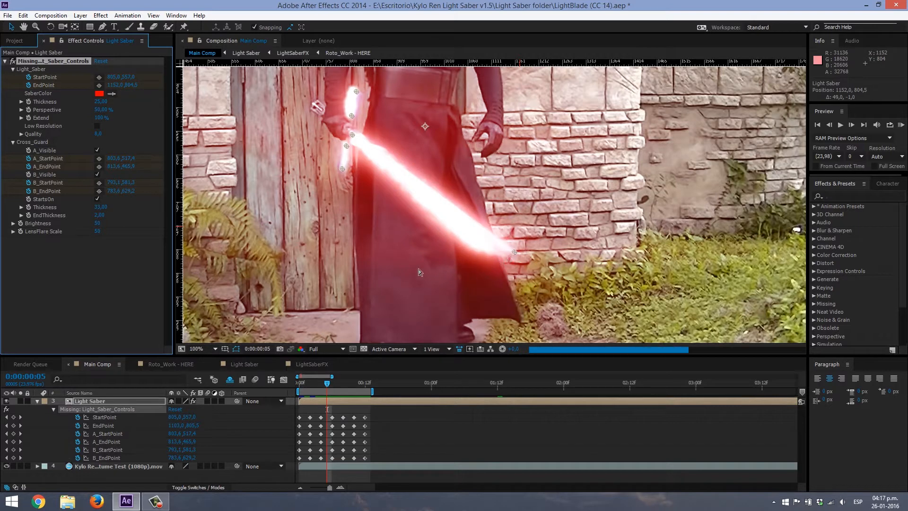
drag(395, 200, 413, 214)
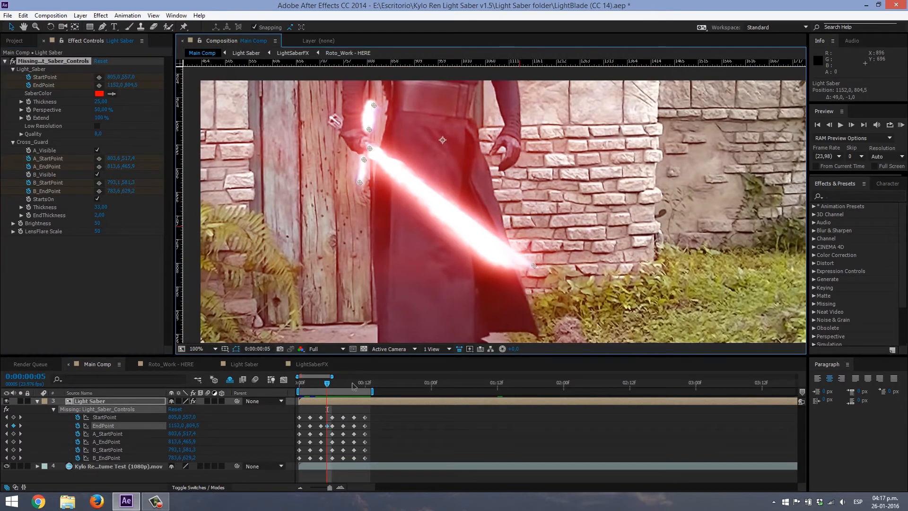
- Run a RAM preview of the work area with the whole frame in view to check the saber's motion
click(331, 384)
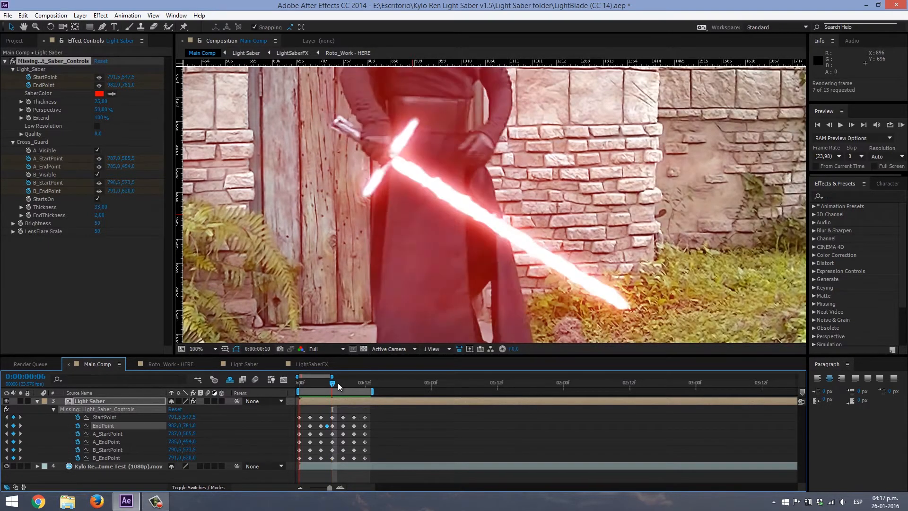
key(comma)
key(comma)
key(comma)
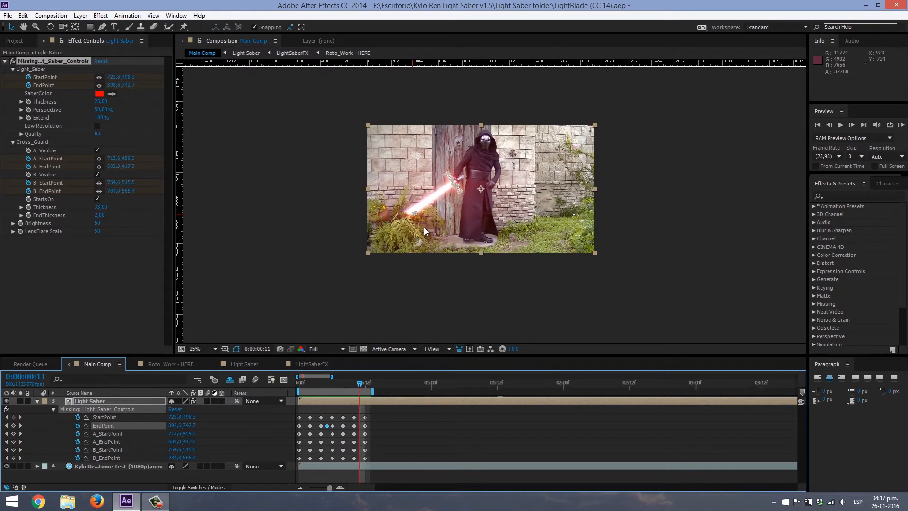
key(period)
key(period)
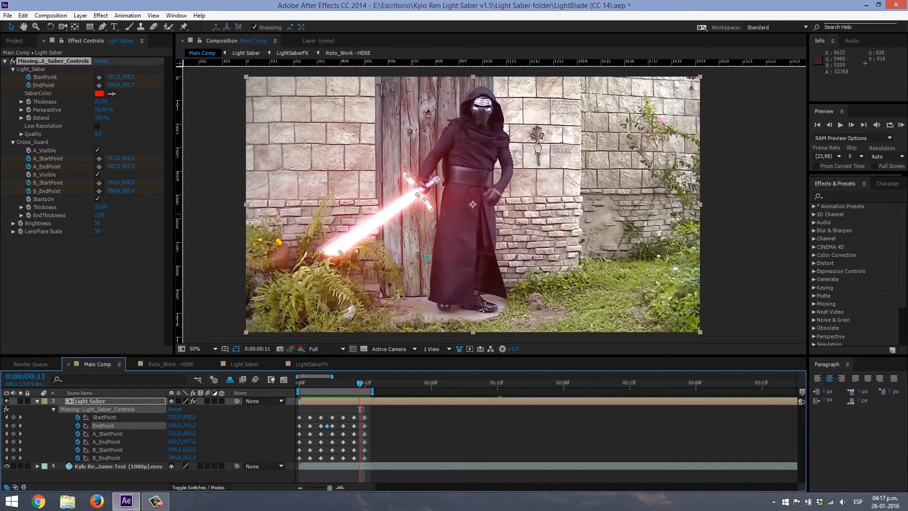
key(KP_0)
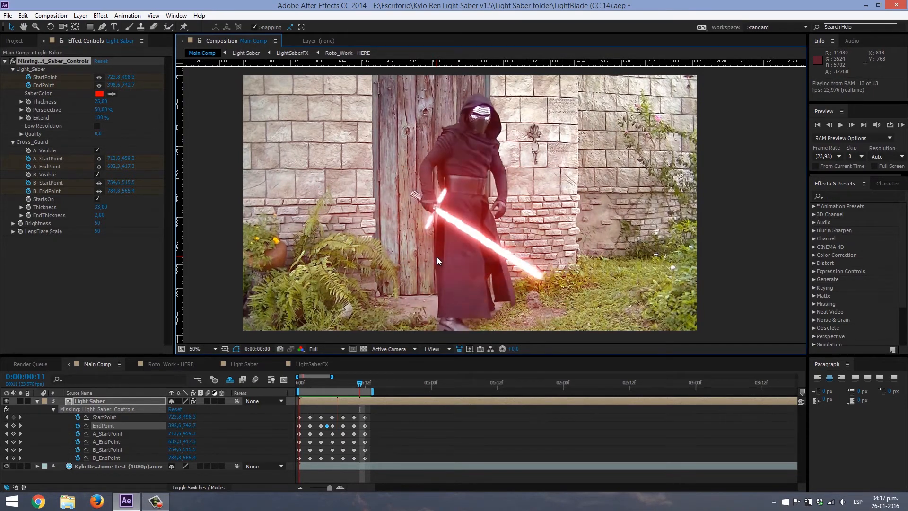
- Go through frames 6 to 9 one by one to check the blade's alignment with the prop
click(333, 383)
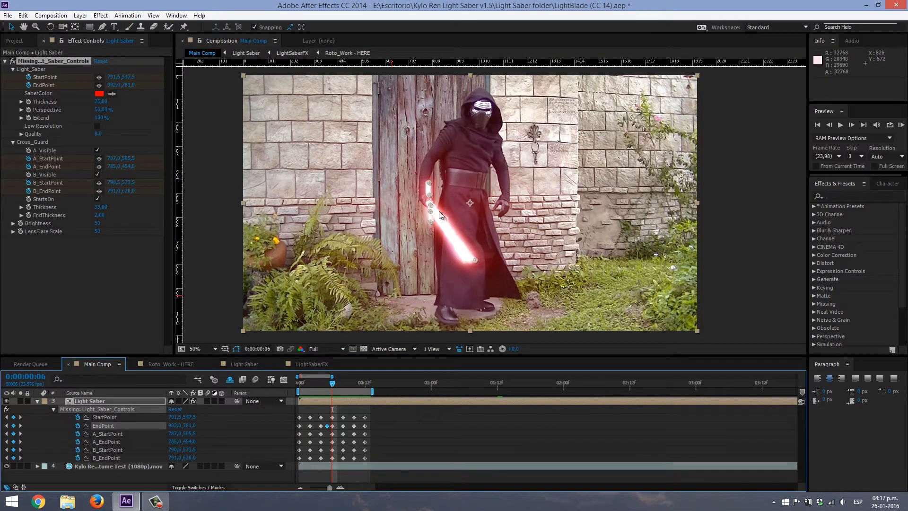
click(338, 383)
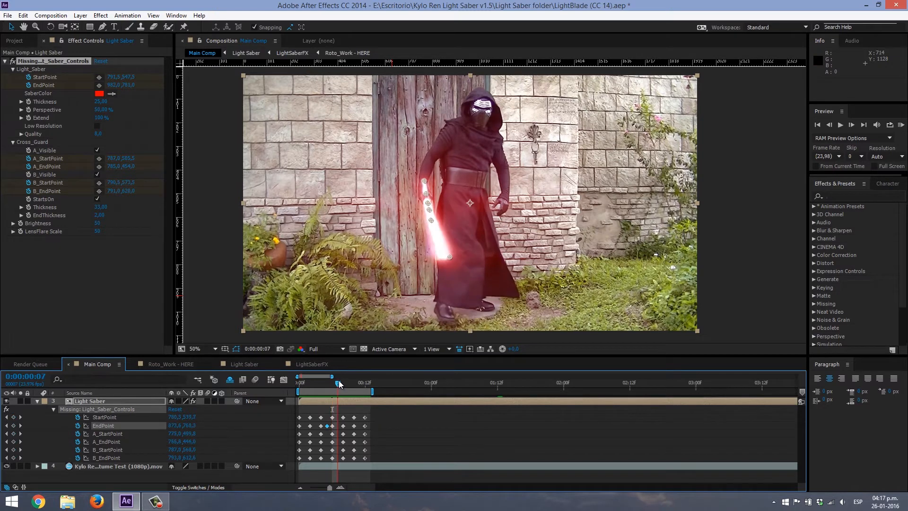
click(343, 383)
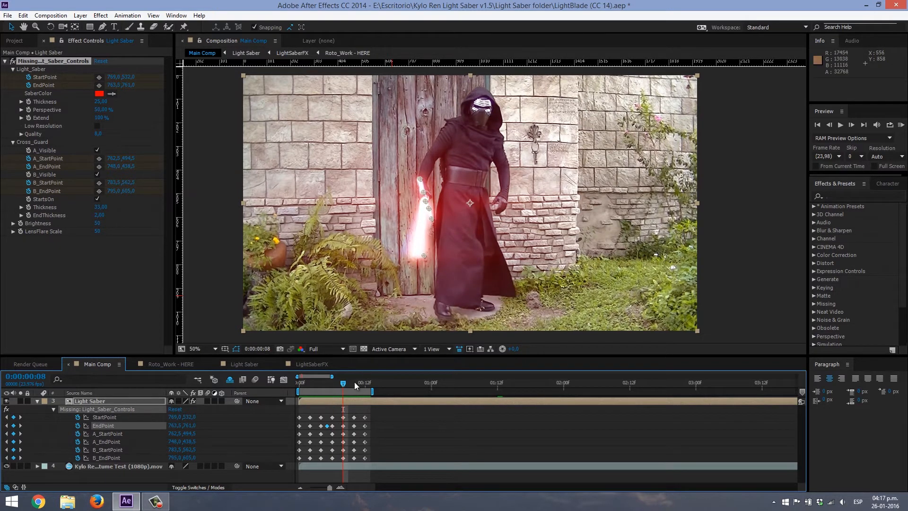
click(349, 382)
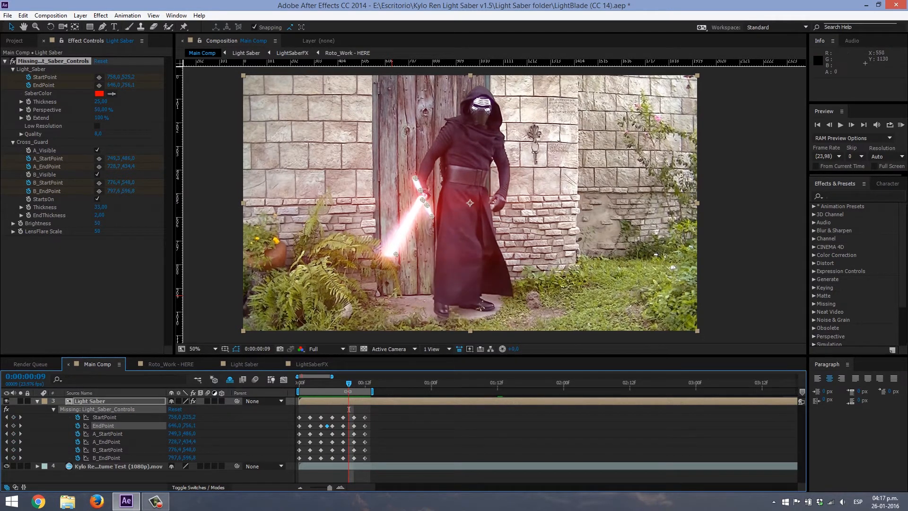
- Extend the work area to the end of the costume test footage at 0:00:04:21 and move past the frame 12 keyframes
drag(351, 384, 449, 391)
drag(360, 385, 365, 387)
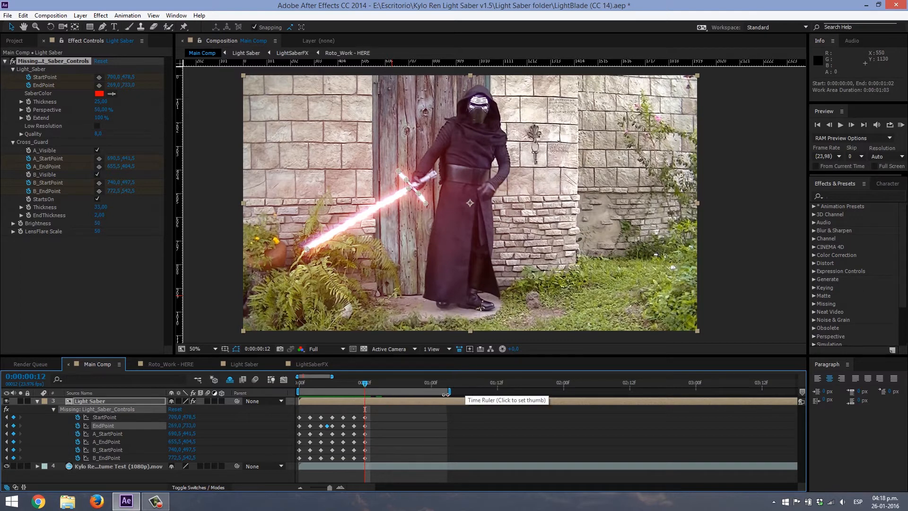
drag(450, 391, 593, 393)
scroll(540, 456, down, 2)
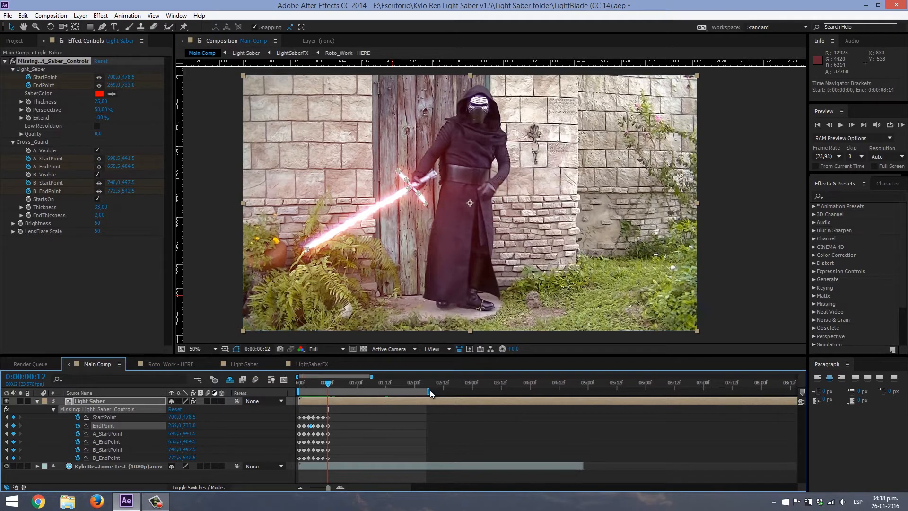
drag(428, 390, 592, 391)
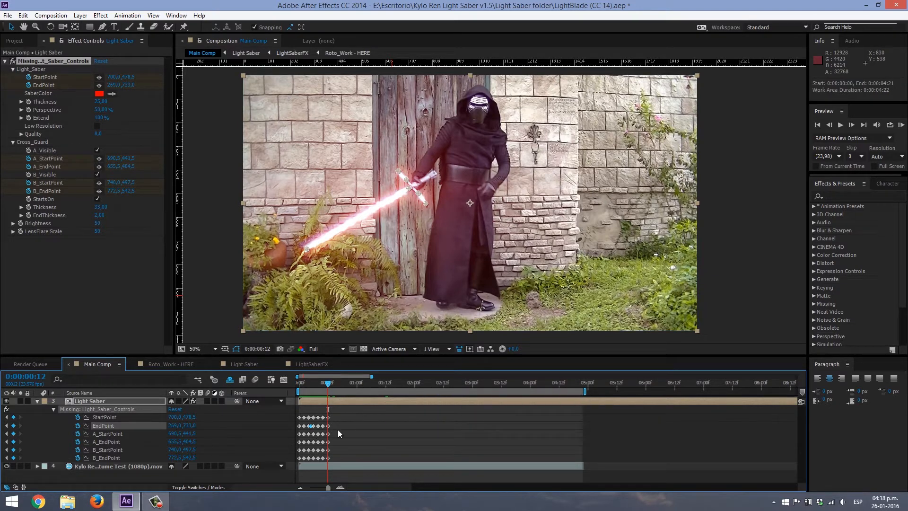
click(340, 487)
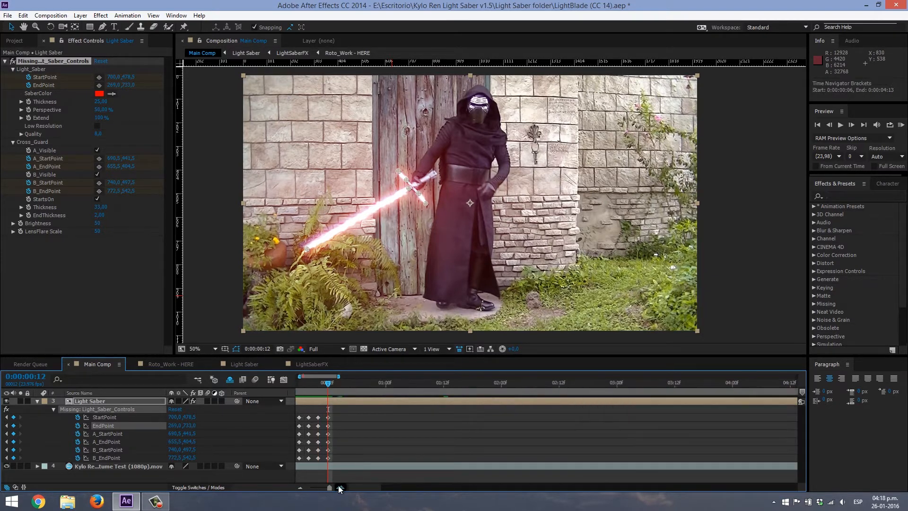
click(366, 383)
scroll(355, 283, up, 2)
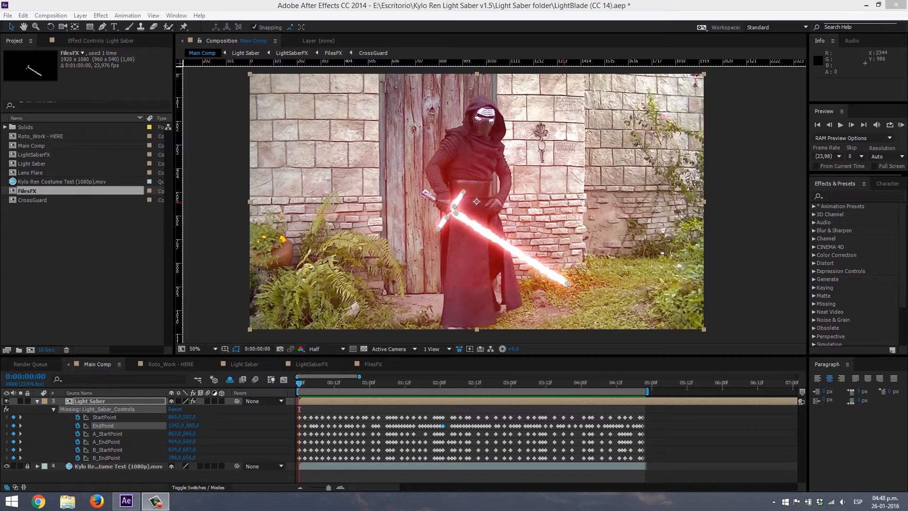
- Step through the fully keyframed animation from the first frame to frame 5, and return to the start
key(Page_Down)
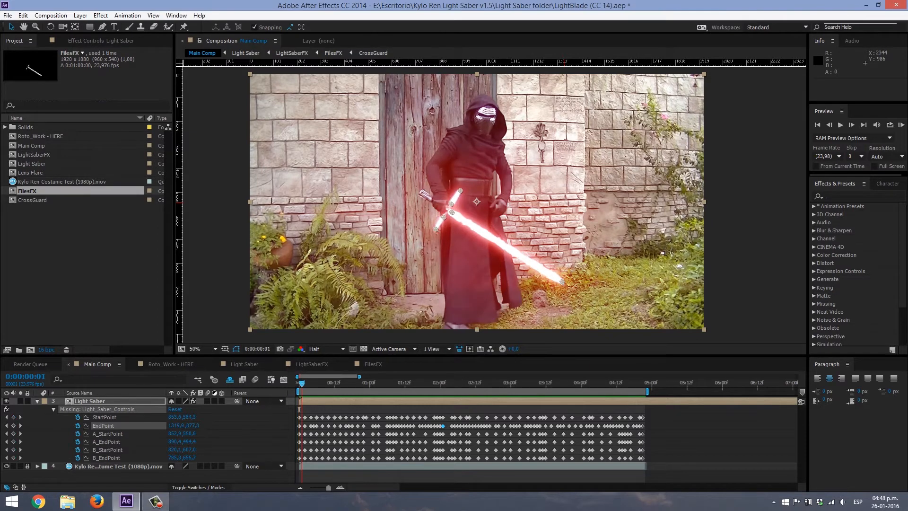
key(Page_Down)
key(Page_Down)
key(Page_Down)
key(Page_Down)
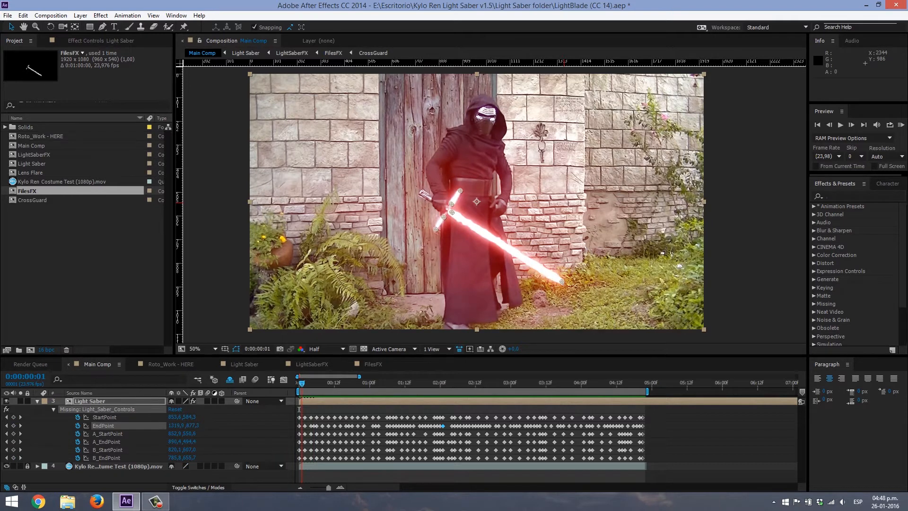
key(Home)
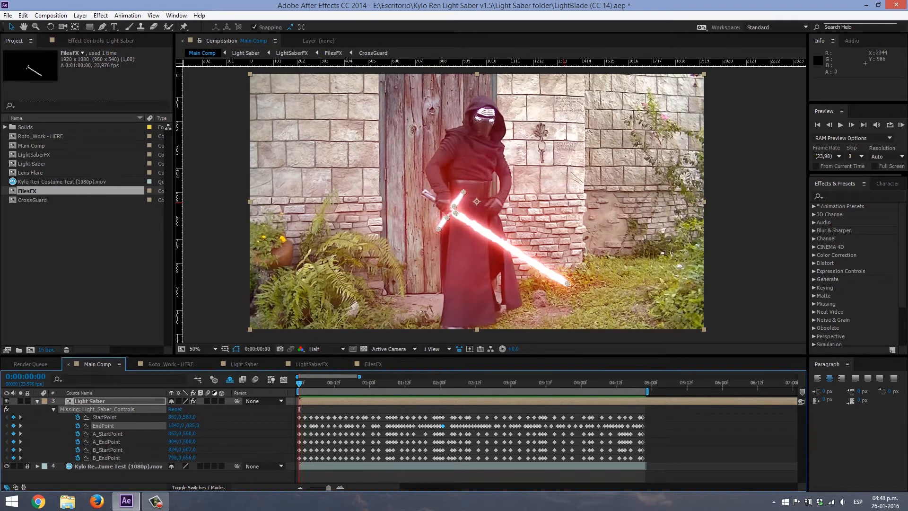
- Play back the full saber animation, stop it, and step through the frames around 0:00:02:10 to check the blade
key(space)
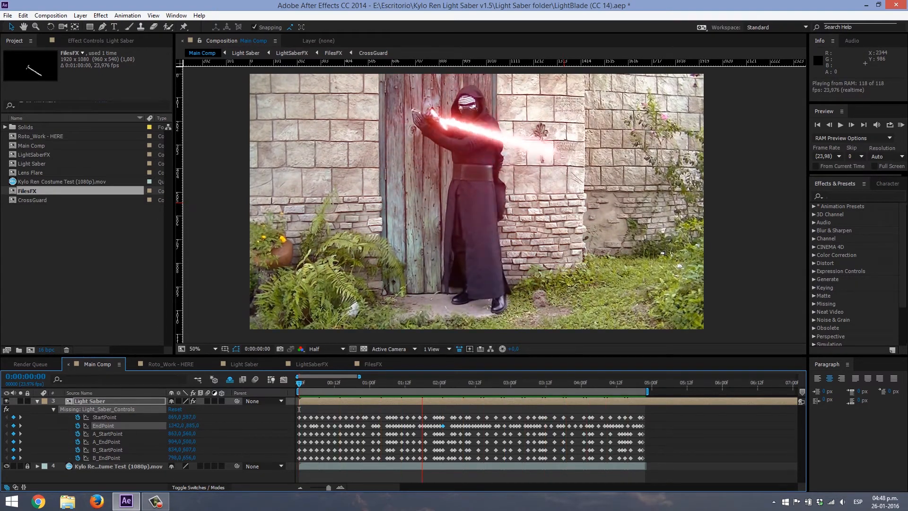
key(space)
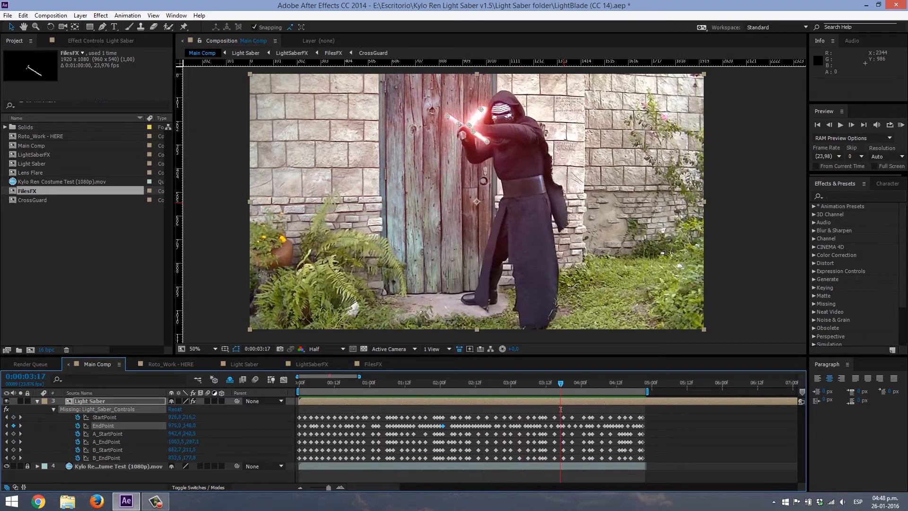
key(space)
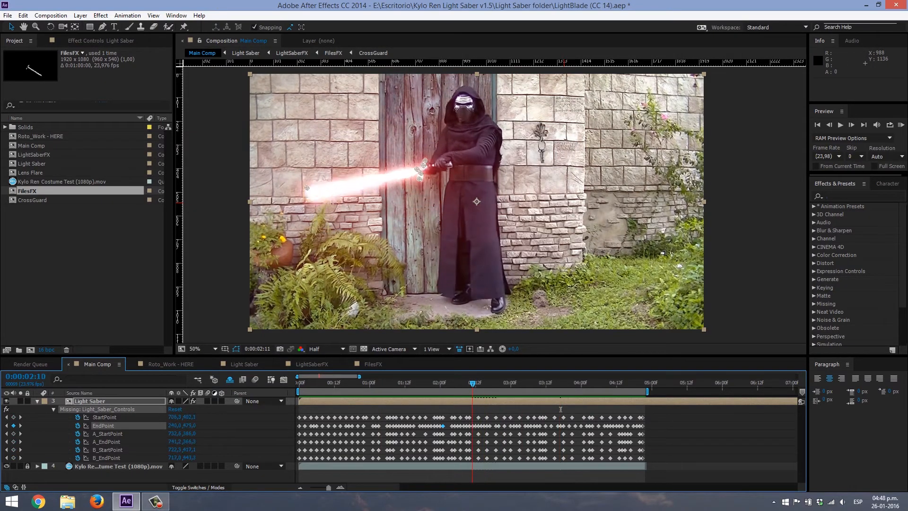
key(Page_Down)
key(Page_Down)
key(Page_Up)
key(Page_Up)
key(Page_Up)
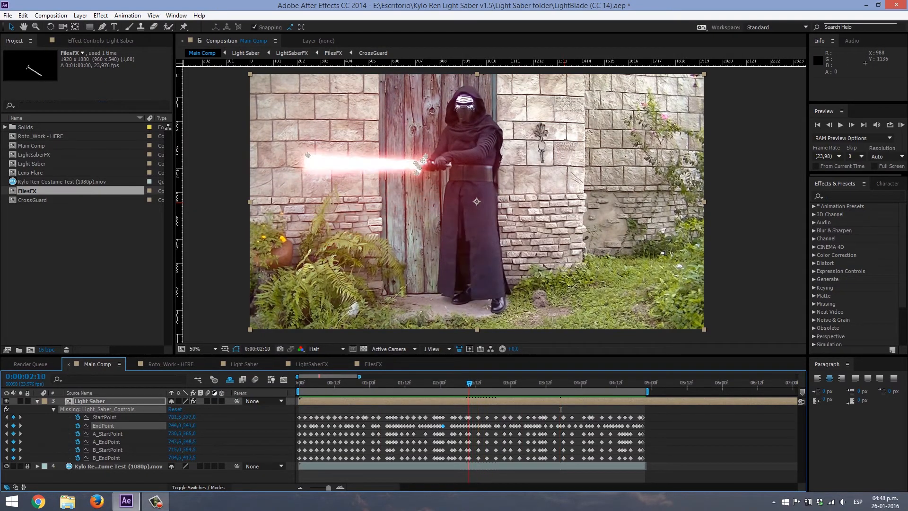
key(Page_Down)
- Try blue, magenta and turquoise as the SaberColor in the Light Saber effect controls and cancel the color change
key(F3)
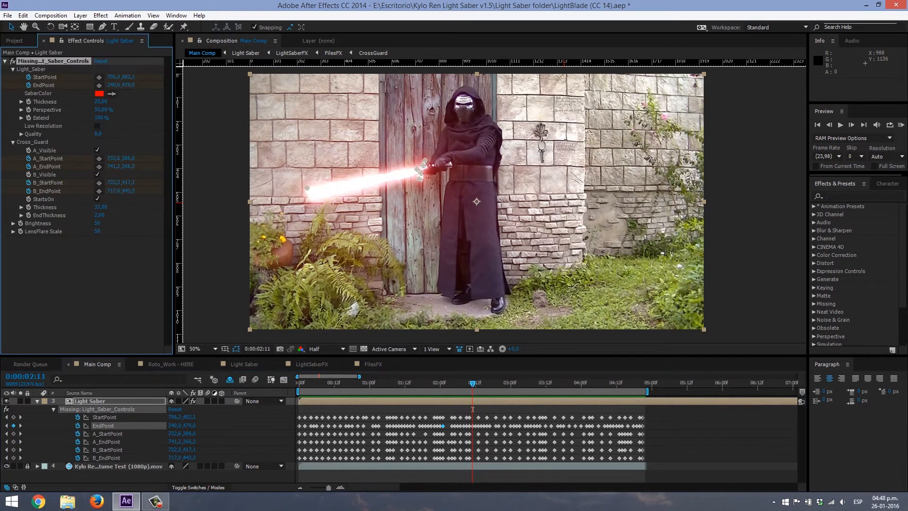
click(100, 94)
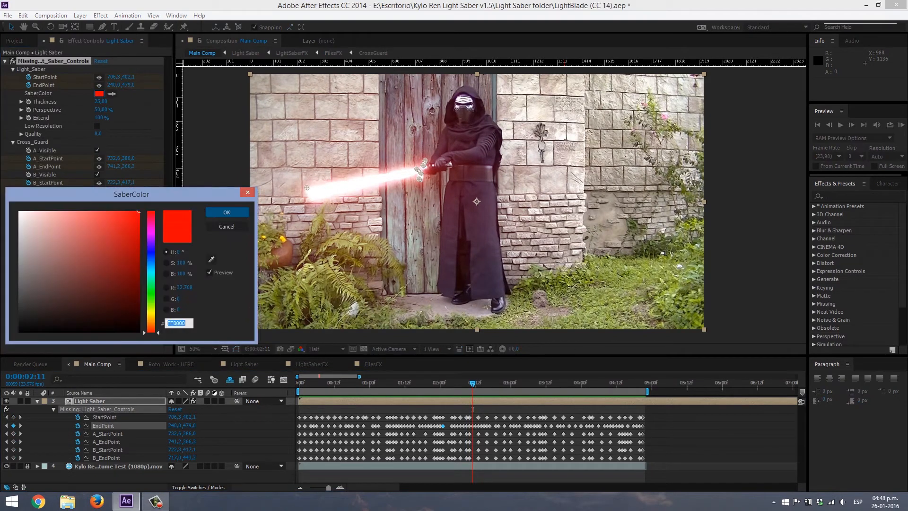
text(001DFF)
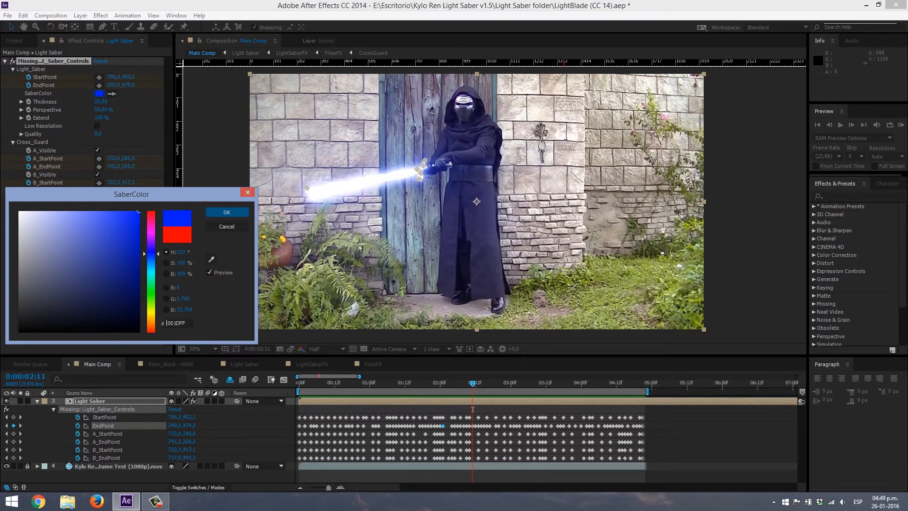
click(151, 229)
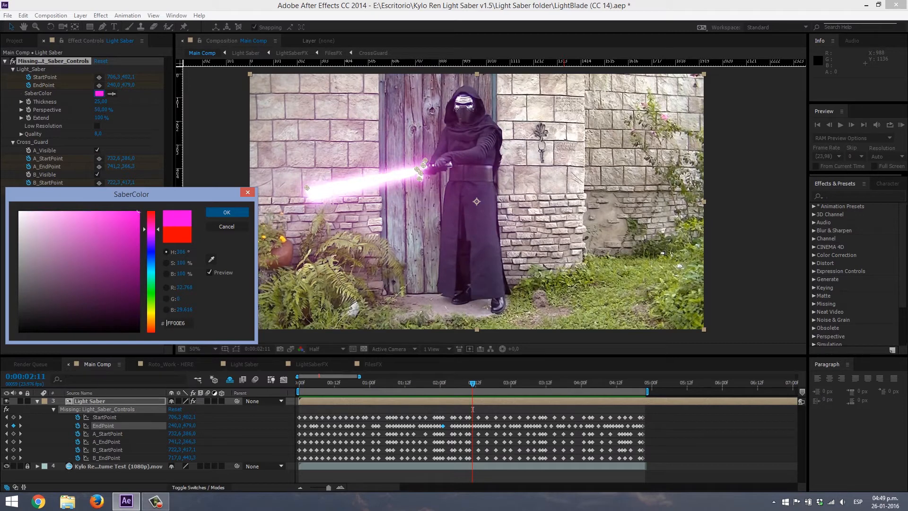
click(151, 277)
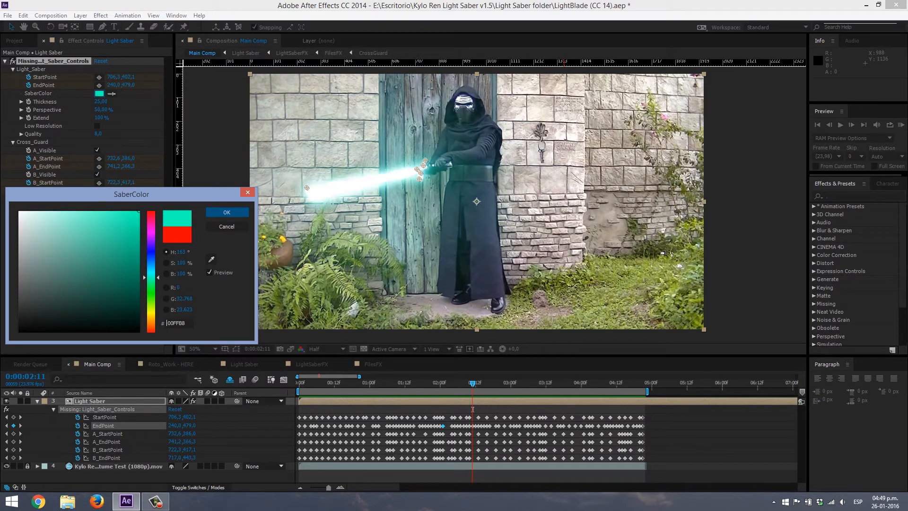
key(Escape)
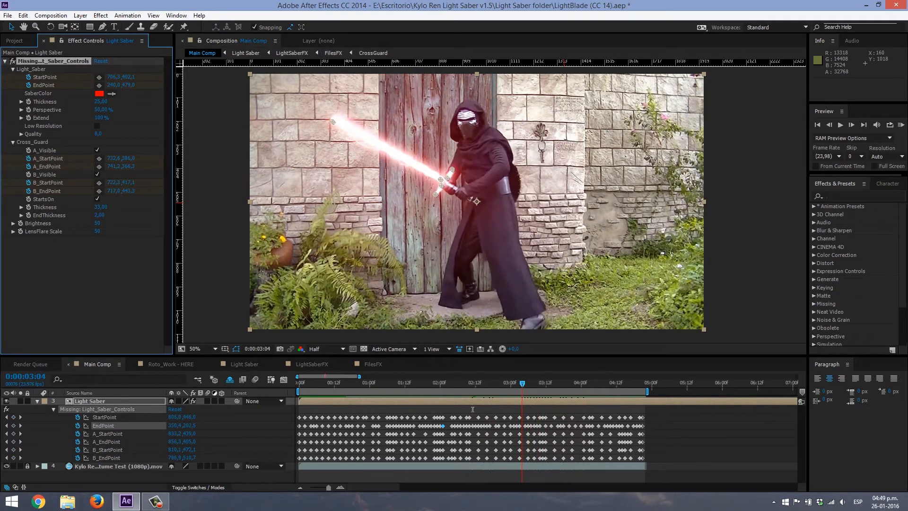
- Review the fast swing between 0:00:02:09 and 0:00:03:04, play on to 0:00:03:20, and deselect the layer
click(522, 409)
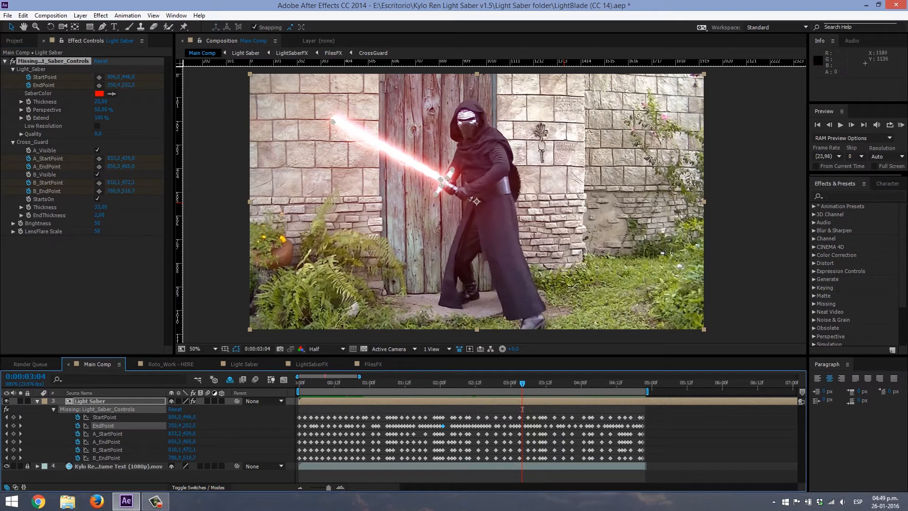
key(Page_Up)
key(Page_Up)
key(Page_Up)
key(Page_Up)
key(Page_Up)
key(Page_Up)
key(Page_Up)
key(Page_Up)
key(Page_Up)
key(Page_Up)
key(Page_Up)
key(Page_Up)
key(Page_Up)
key(Page_Up)
key(Page_Up)
key(Page_Up)
key(Page_Up)
key(Page_Up)
key(Page_Up)
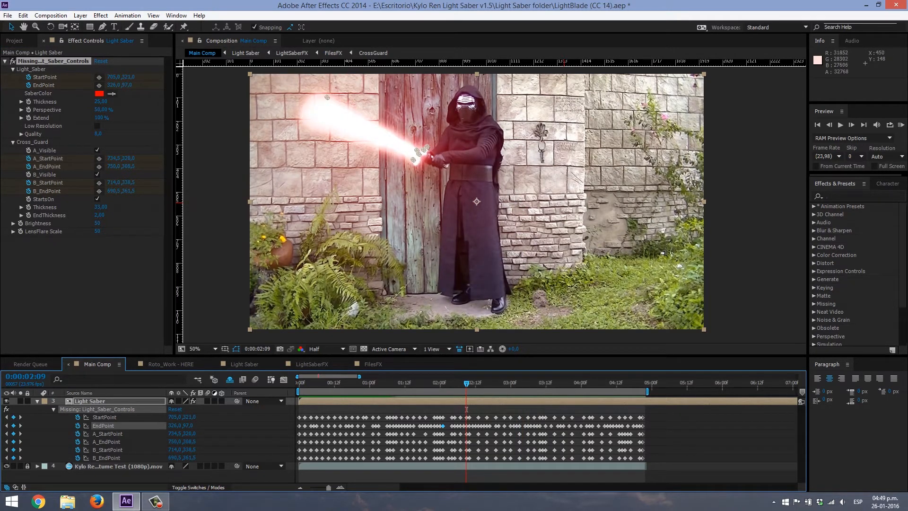
key(space)
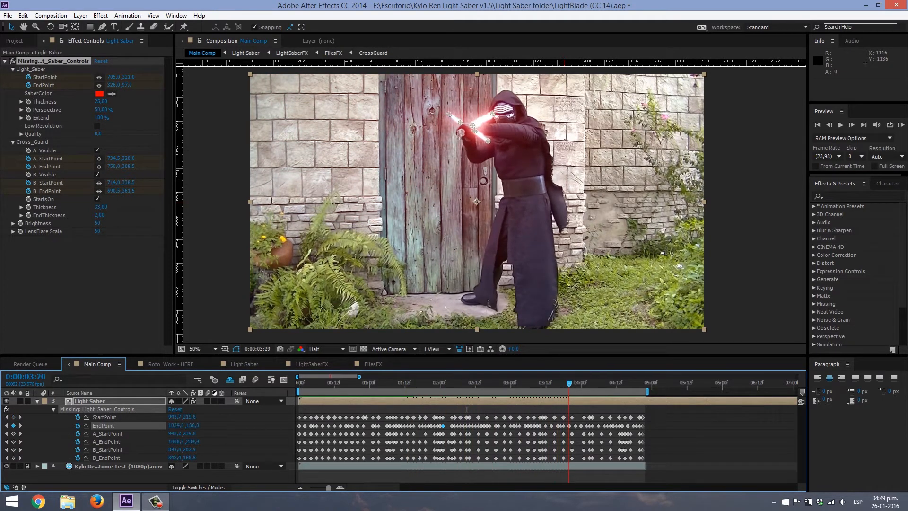
key(space)
click(753, 140)
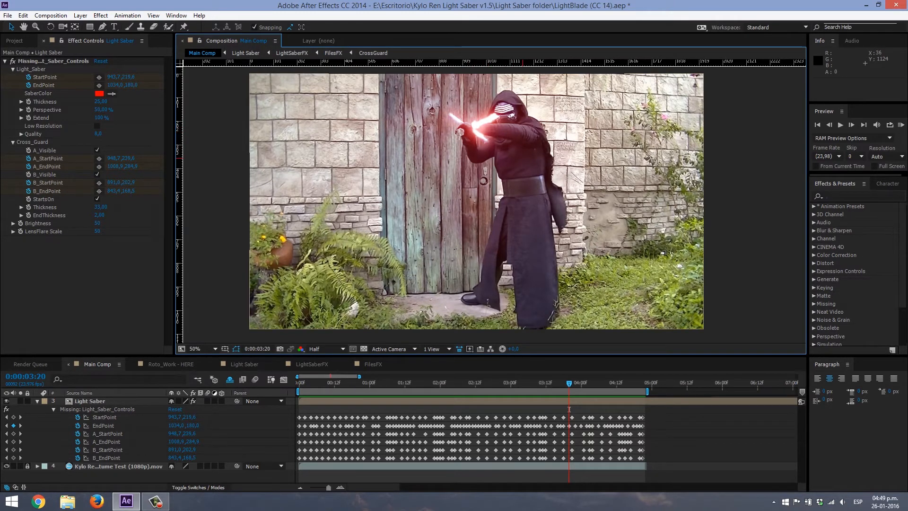
- Hide the Light Saber layer at 0:00:03:20 to inspect the prop sword behind the hood up close, and show the layer again
click(7, 401)
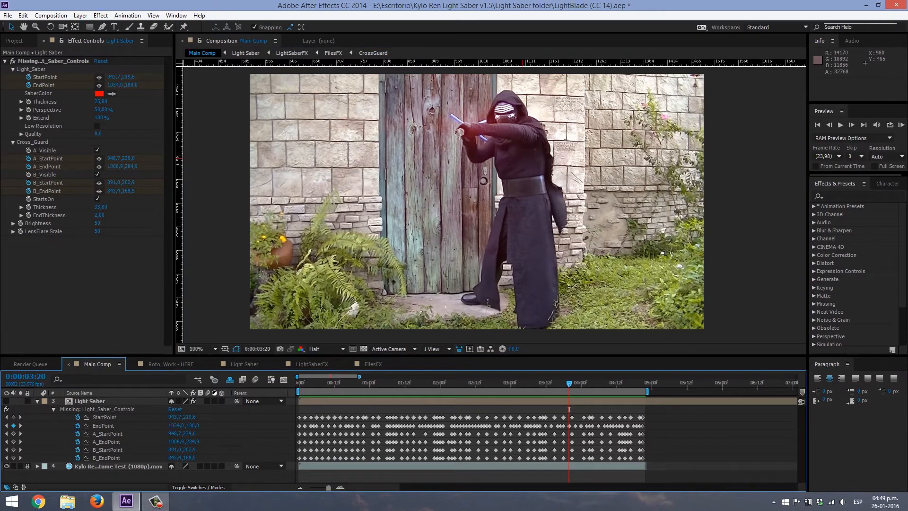
scroll(506, 147, up, 1)
drag(512, 128, 507, 257)
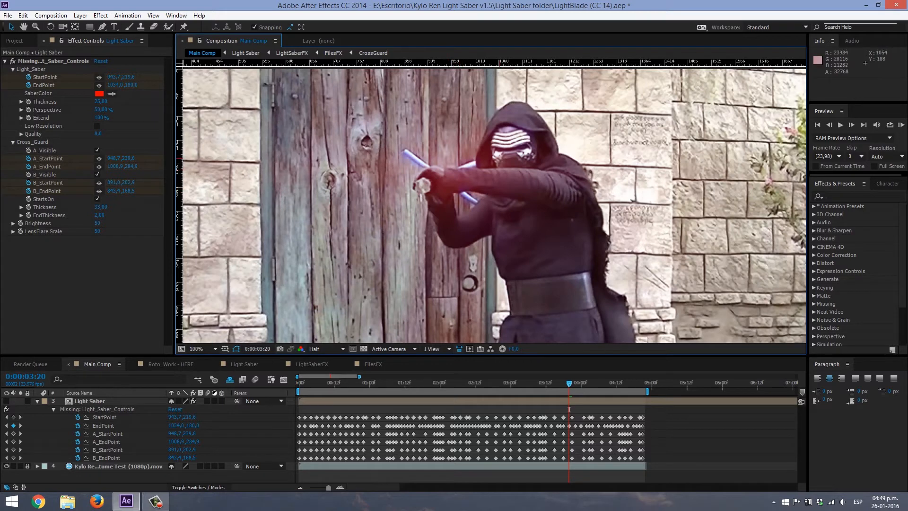
click(7, 401)
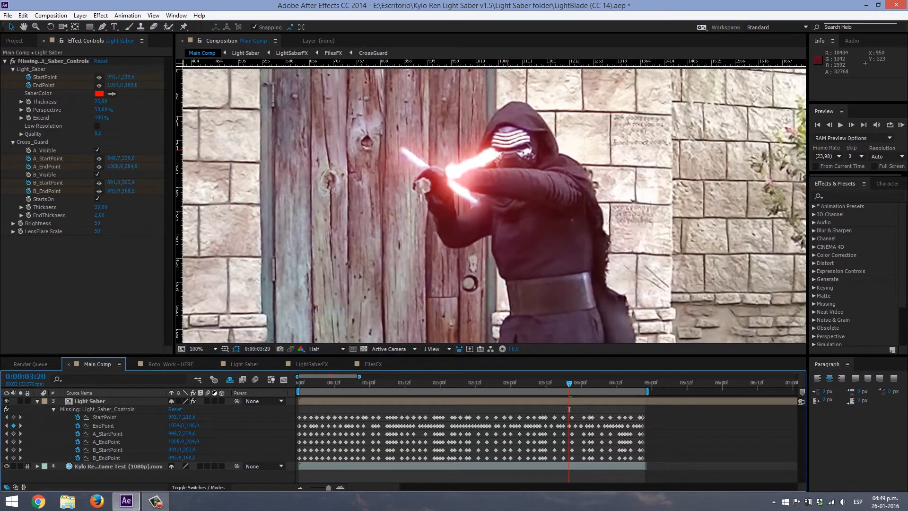
- Step back and forth between 0:00:03:13 and 0:00:03:20 to examine how the blade passes the character's arms and head
key(Page_Up)
key(Page_Up)
key(Page_Up)
key(Page_Up)
key(Page_Up)
key(Page_Up)
key(Page_Down)
key(Page_Down)
key(Page_Down)
key(Page_Down)
key(Page_Down)
key(Page_Down)
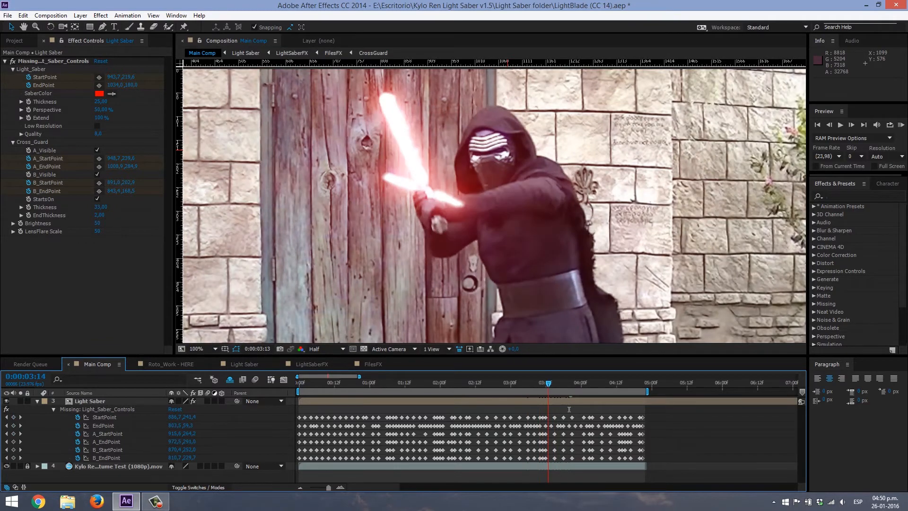
key(Page_Up)
key(Page_Up)
key(Page_Up)
key(Page_Up)
key(Page_Up)
key(Page_Up)
key(Page_Up)
key(Page_Down)
key(Page_Down)
key(Page_Down)
key(Page_Down)
key(Page_Down)
key(Page_Down)
key(Page_Down)
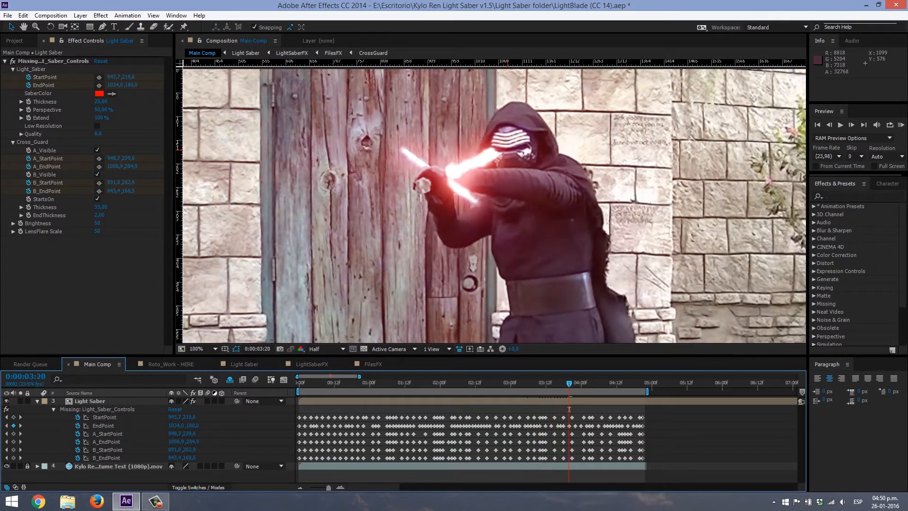
- Examine the frames from 0:00:03:17 to 0:00:04:02 where the blade overlaps the hood, and stop at 0:00:03:18
click(86, 425)
key(Page_Up)
key(Page_Up)
key(Page_Up)
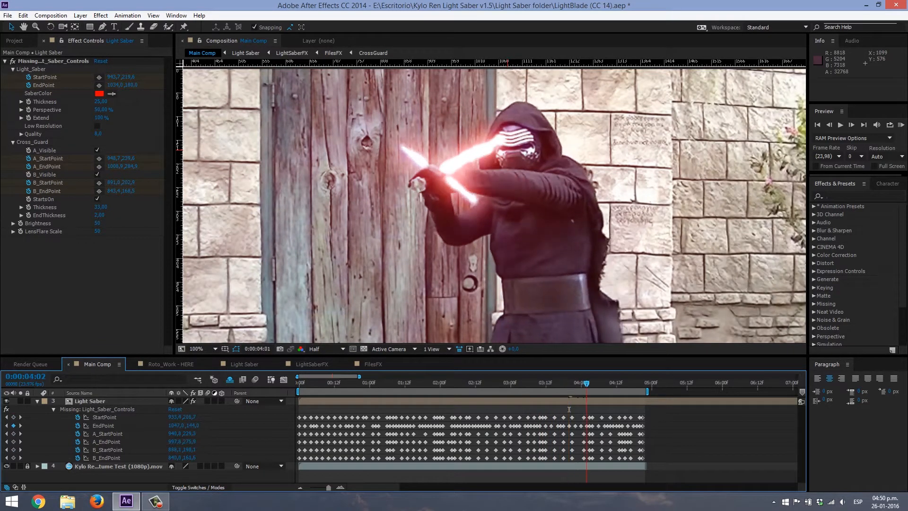
key(Page_Down)
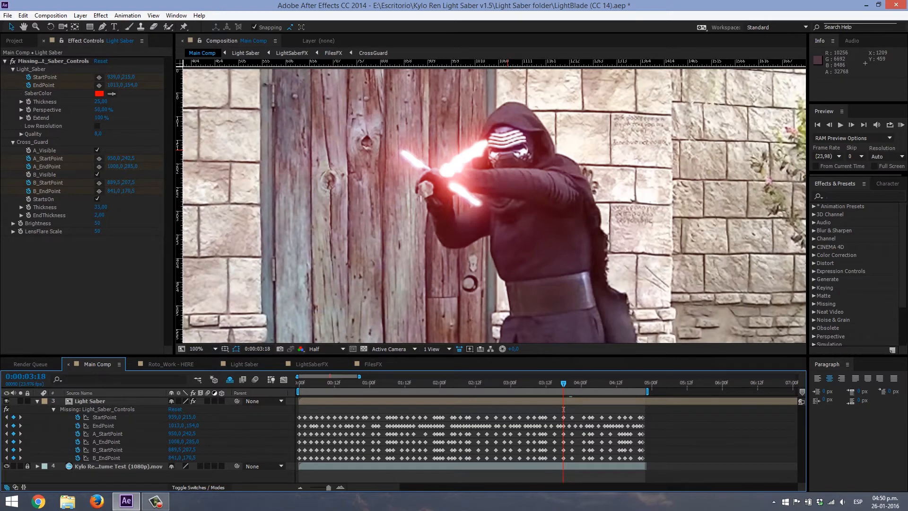
key(Page_Up)
key(Page_Up)
key(Page_Up)
key(Page_Up)
key(Page_Up)
key(Page_Up)
key(Page_Up)
key(Page_Up)
key(Page_Up)
key(Page_Up)
key(Page_Up)
key(Page_Down)
key(Page_Down)
key(Page_Down)
key(Page_Down)
key(Page_Down)
key(Page_Down)
key(Page_Down)
key(Page_Down)
key(Page_Down)
key(Page_Down)
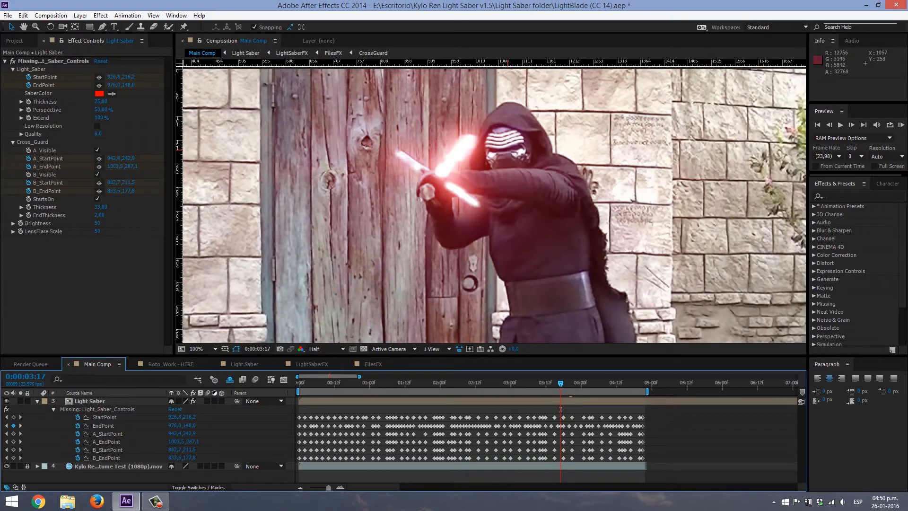
key(Page_Down)
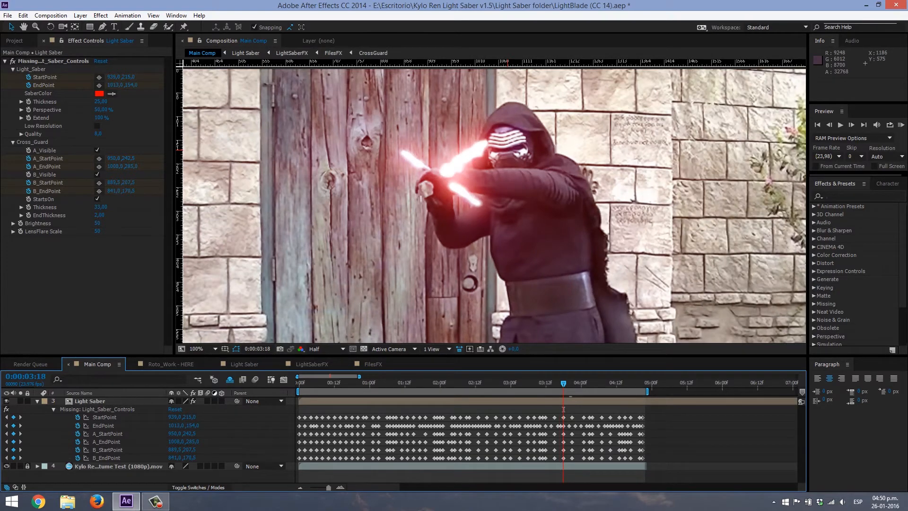
- Collapse the Light Saber keyframe properties, unlock the costume test footage layer and duplicate it
key(comma)
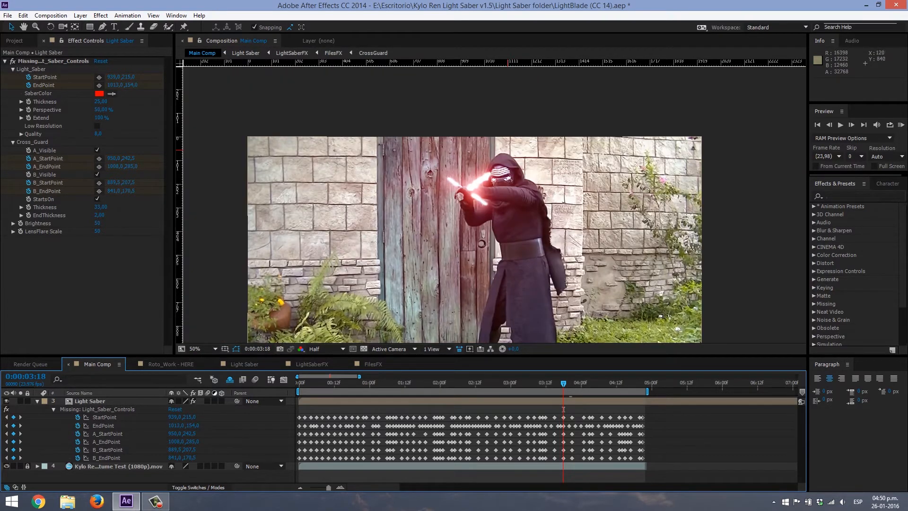
key(u)
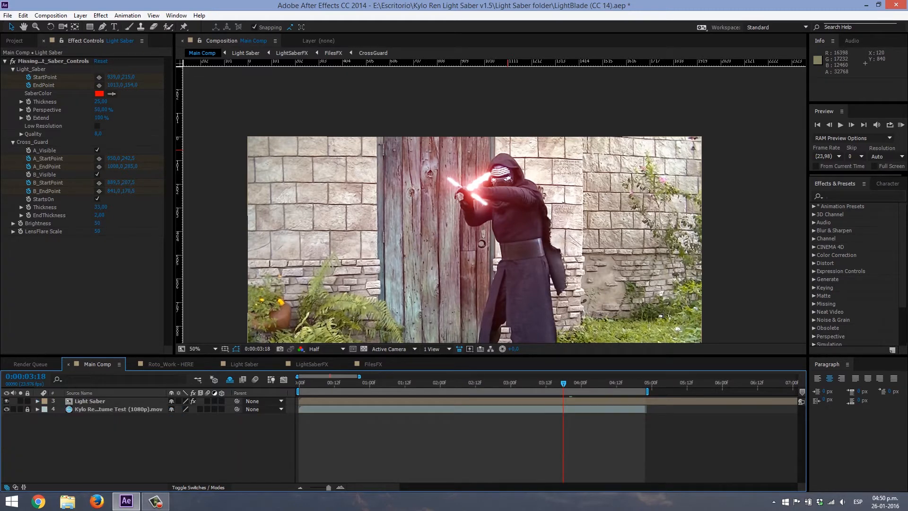
click(90, 401)
key(ctrl+shift+a)
click(28, 409)
click(118, 409)
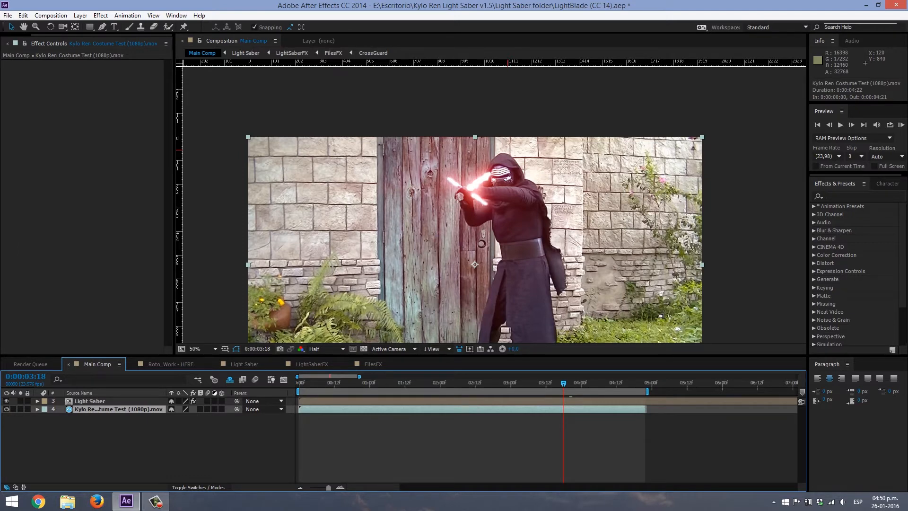
key(ctrl+d)
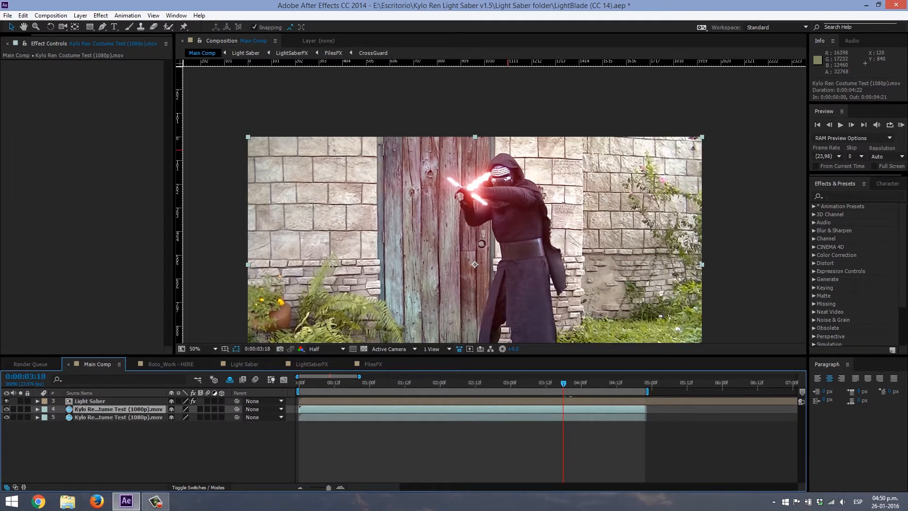
- Hide the Light Saber layer and start a Pen tool mask on the duplicated footage, tracing from the forearm around the hands and up the hood
scroll(492, 198, up, 2)
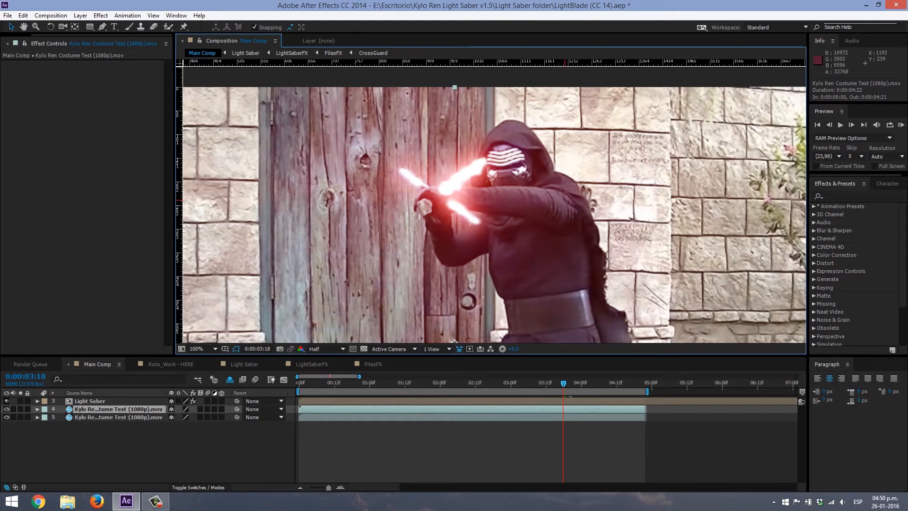
click(6, 401)
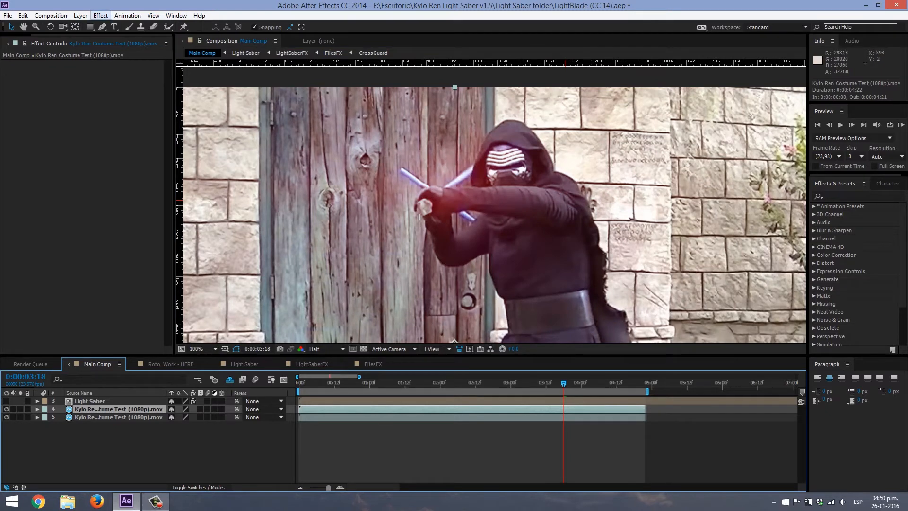
click(102, 27)
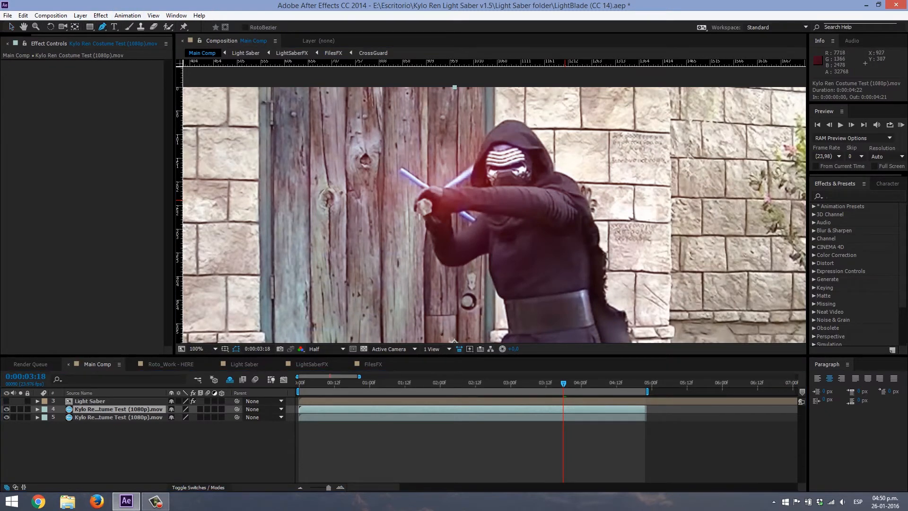
scroll(470, 239, up, 1)
drag(471, 238, 487, 227)
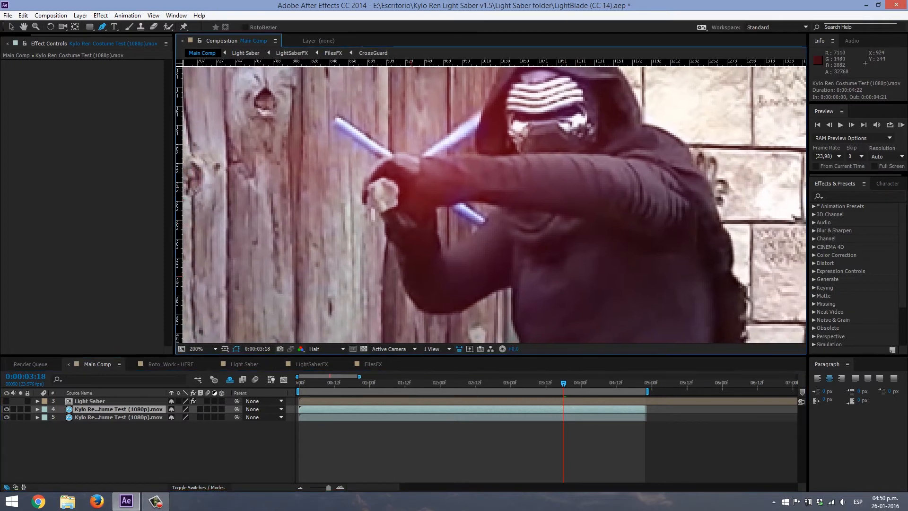
click(403, 281)
click(397, 255)
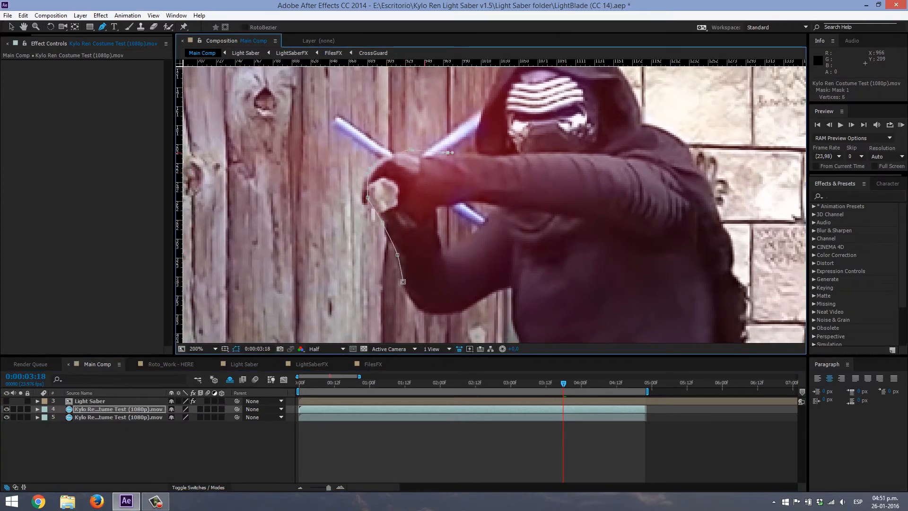
click(463, 152)
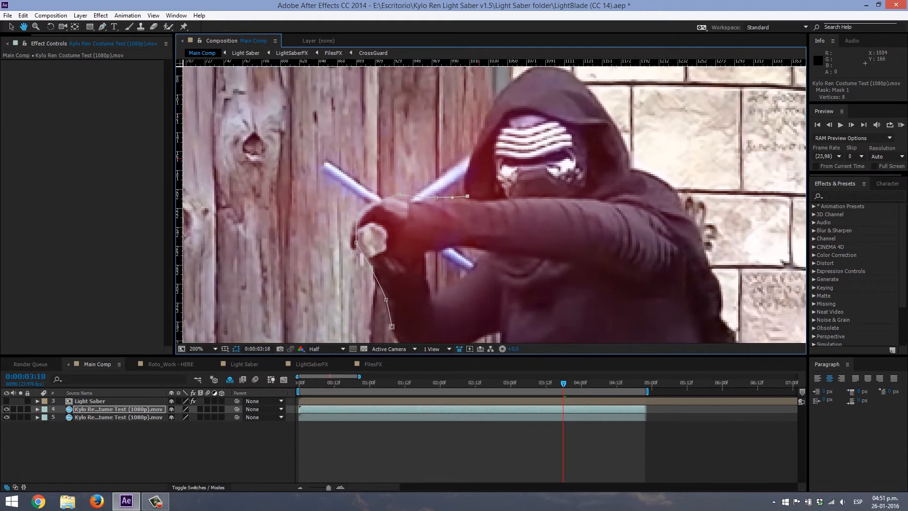
click(484, 111)
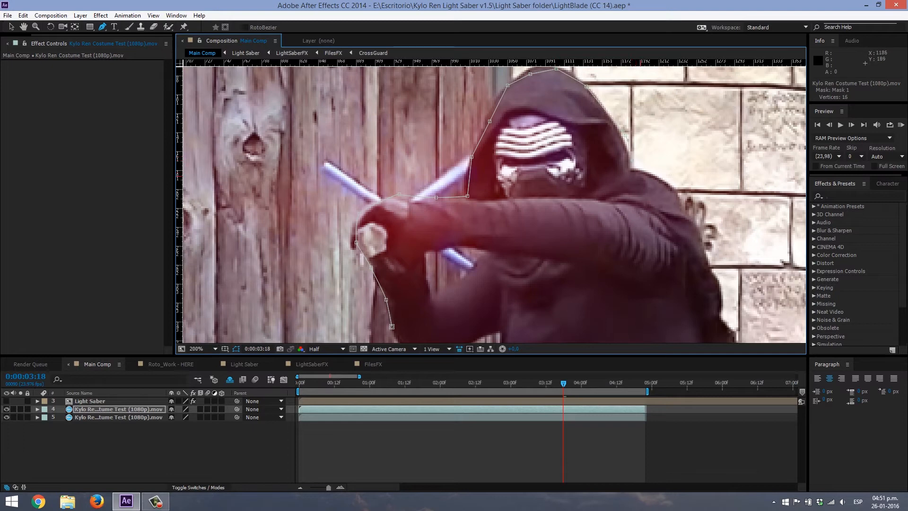
- Continue tracing the mask on the duplicated footage over the shoulder, down the back and across the waist below the belt
click(685, 226)
drag(668, 190, 631, 171)
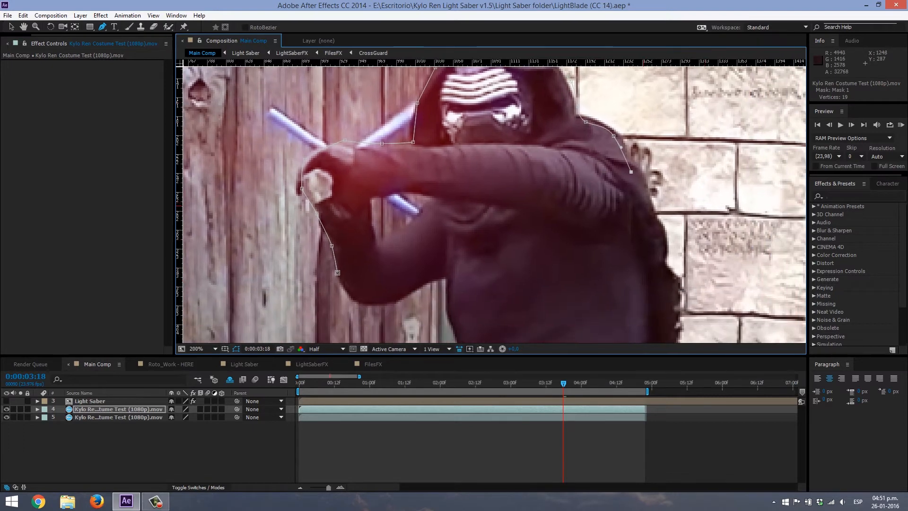
click(665, 251)
click(667, 279)
drag(676, 323, 638, 205)
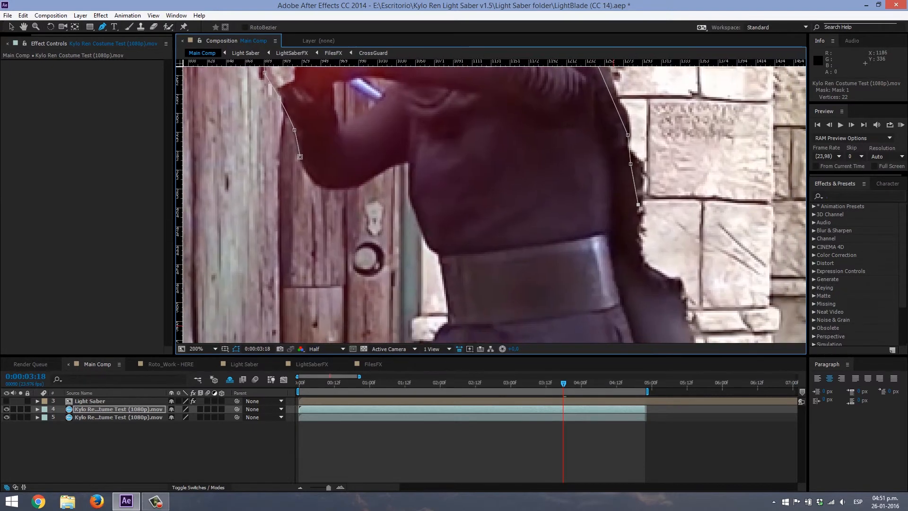
click(633, 245)
click(649, 289)
drag(576, 316, 468, 335)
click(450, 302)
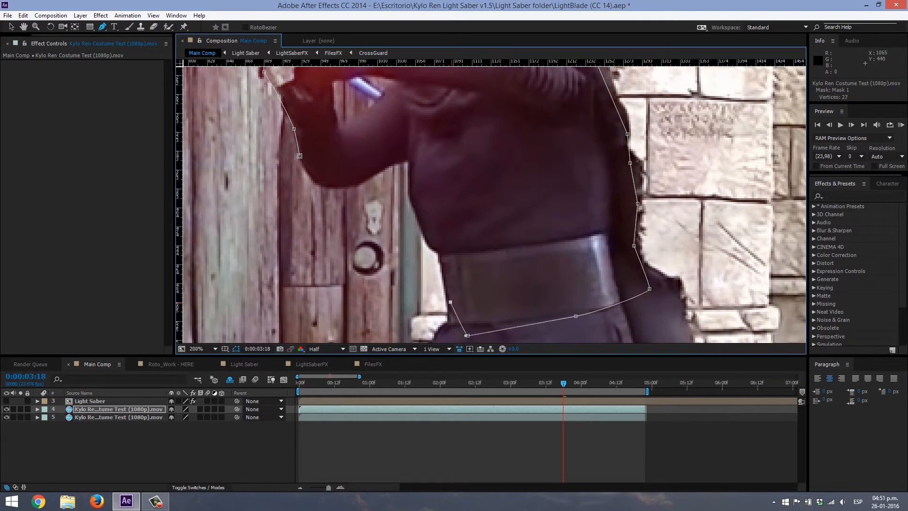
- Trace the mask up the front of the torso and around the lower arm, closing it at its starting point
click(439, 247)
drag(407, 191, 403, 180)
click(408, 159)
click(347, 185)
click(318, 177)
click(299, 156)
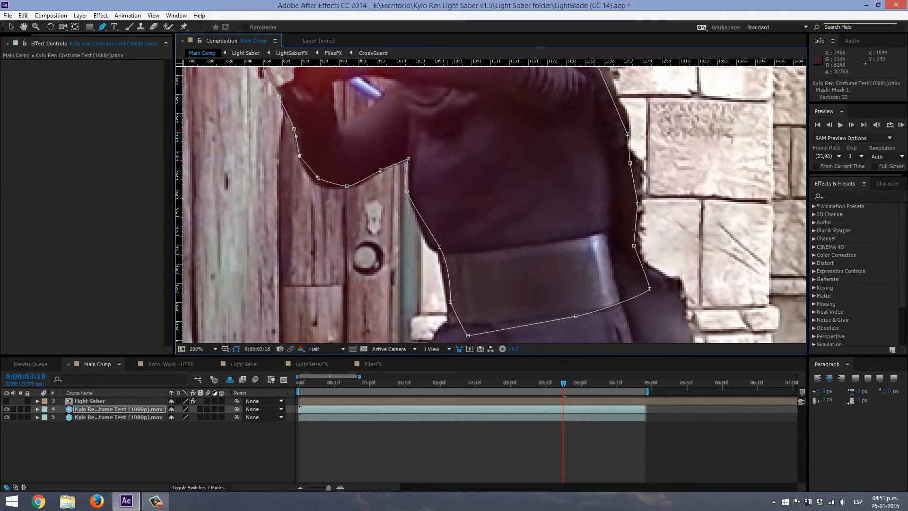
- Reveal the mask properties of the duplicated footage and set a Mask Path keyframe for Mask 1 at 0:00:03:18
drag(410, 114, 487, 260)
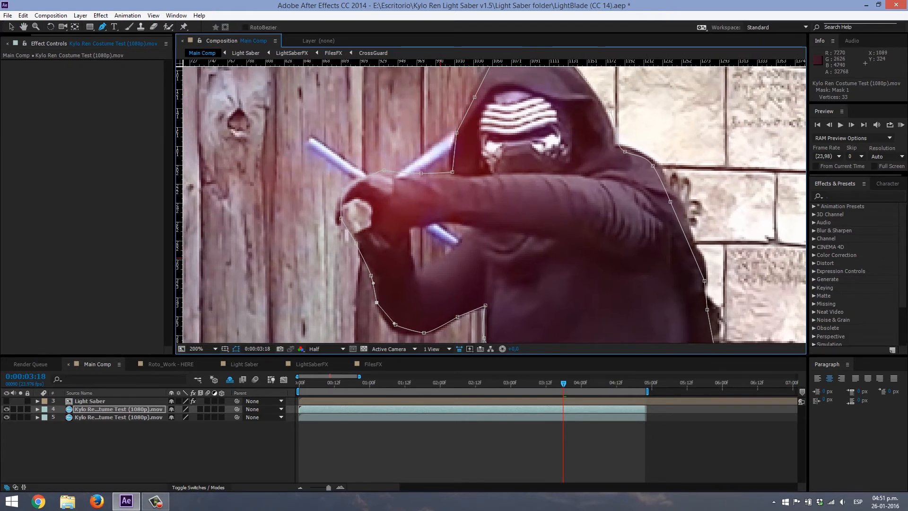
key(comma)
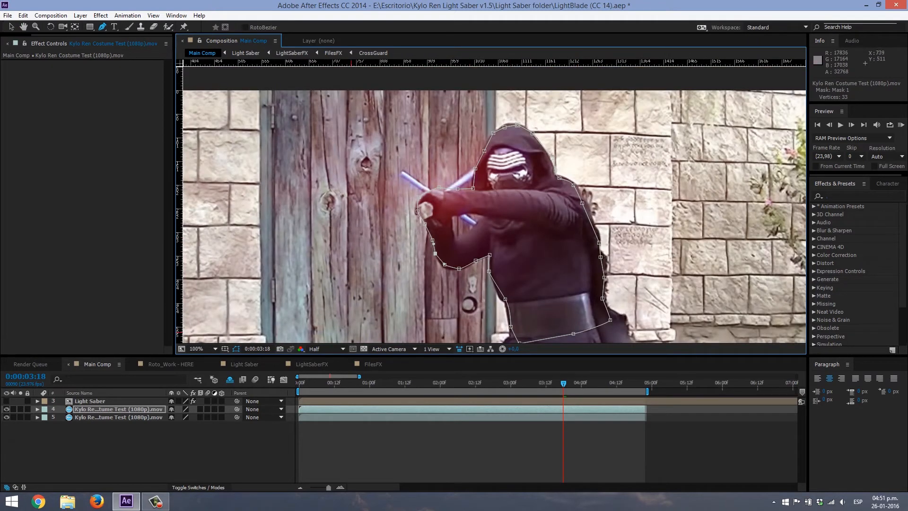
key(m)
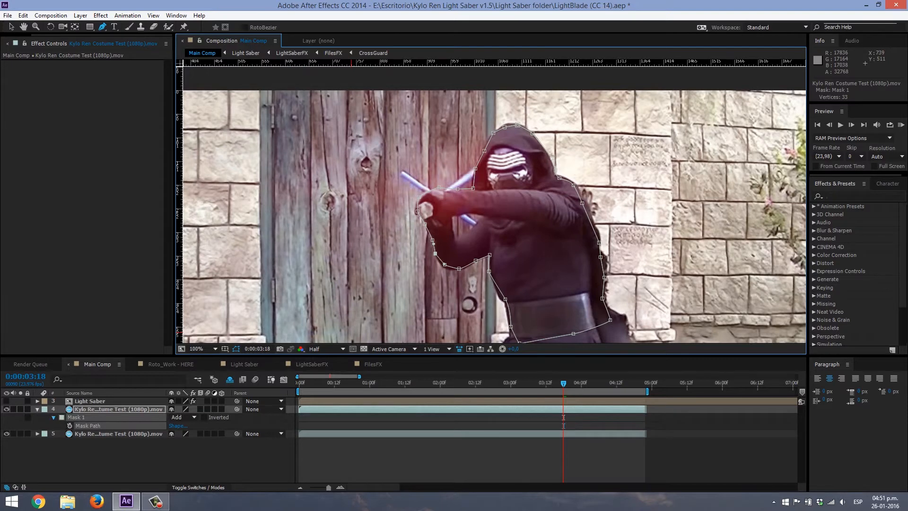
key(m)
key(m)
key(alt+shift+m)
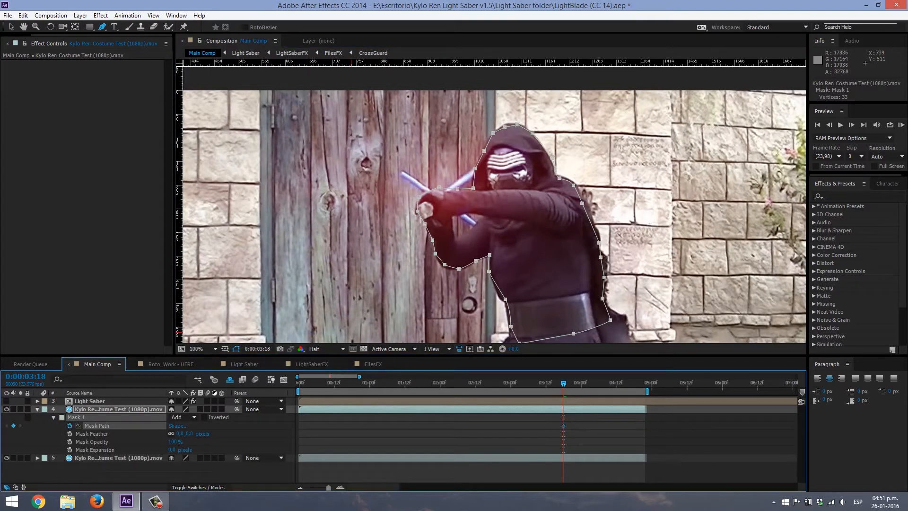
- Go to 0:00:03:14 and shift the whole Mask 1 path onto the character's new position
drag(526, 257, 518, 241)
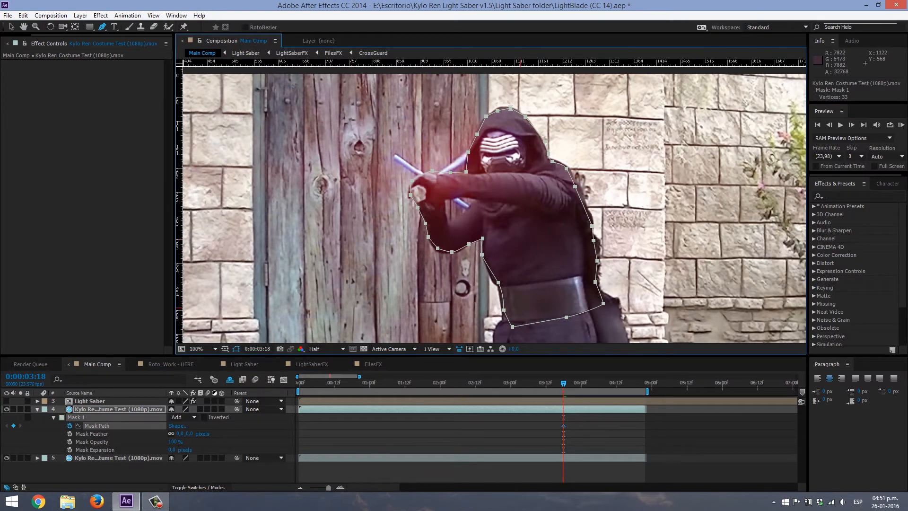
key(Page_Up)
key(Page_Up)
key(Page_Up)
key(Page_Up)
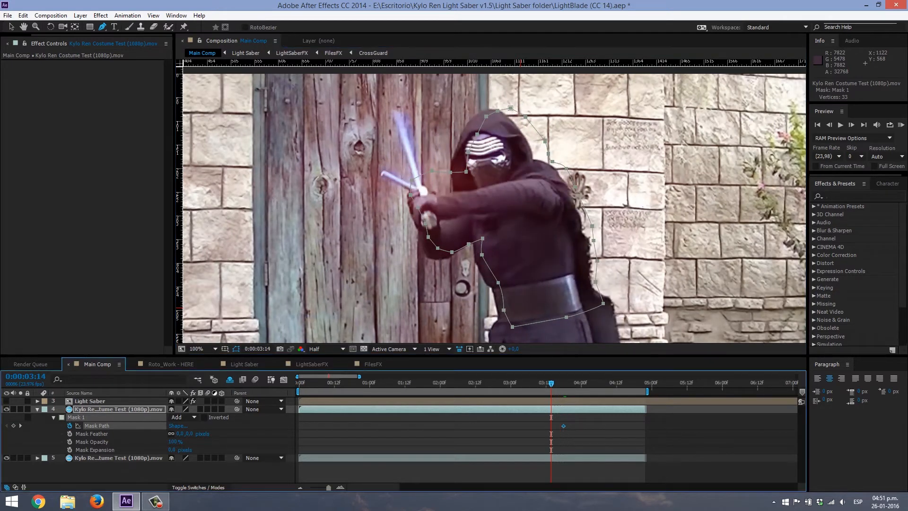
key(v)
click(520, 308)
drag(481, 254, 446, 259)
key(ctrl+z)
click(438, 232)
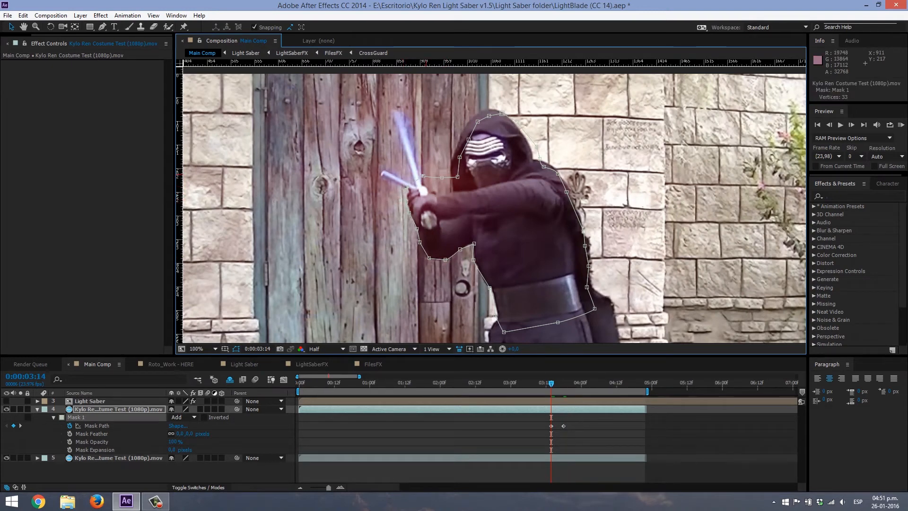
- Adjust the Mask 1 points around the hands, hood and shoulder to fit the character at 0:00:03:14
mouse_move(438, 177)
mouse_down()
mouse_move(432, 188)
mouse_move(453, 188)
mouse_move(432, 191)
mouse_up()
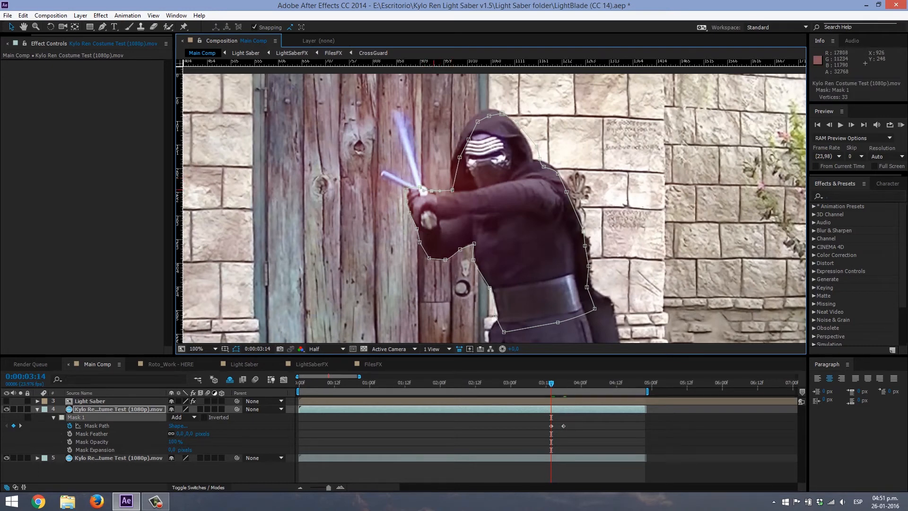
drag(460, 157, 460, 135)
mouse_move(477, 122)
mouse_down()
mouse_move(495, 110)
mouse_move(484, 112)
mouse_up()
mouse_move(540, 159)
mouse_down()
mouse_move(526, 138)
mouse_move(545, 163)
mouse_up()
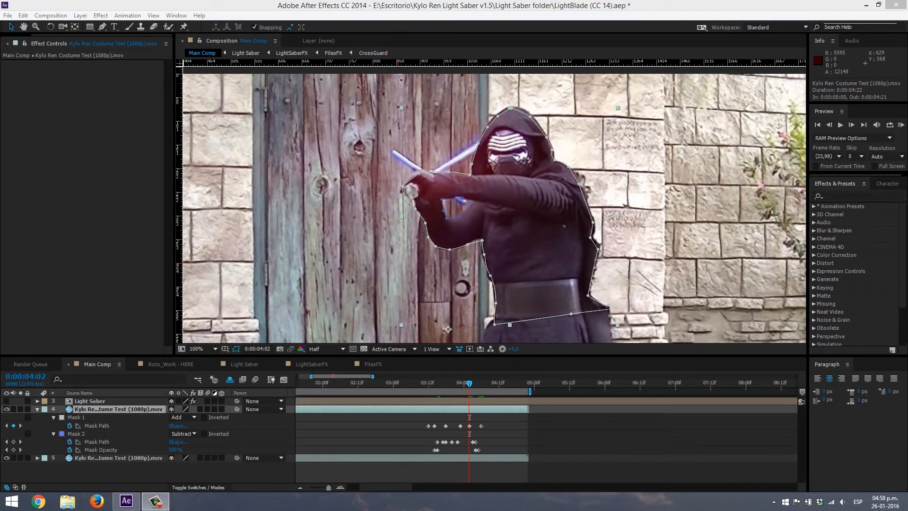
- Examine both masks on the duplicated footage between 0:00:03:14 and 0:00:03:16, and select Mask 2
drag(469, 383, 439, 383)
mouse_move(530, 391)
mouse_down()
mouse_move(542, 392)
mouse_move(530, 391)
mouse_up()
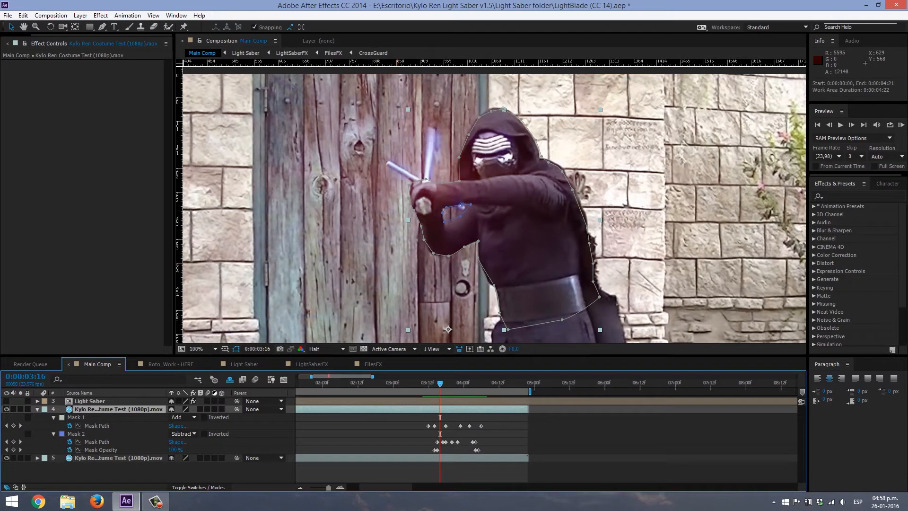
mouse_move(440, 383)
mouse_down()
mouse_move(428, 383)
mouse_move(478, 383)
mouse_move(434, 383)
mouse_up()
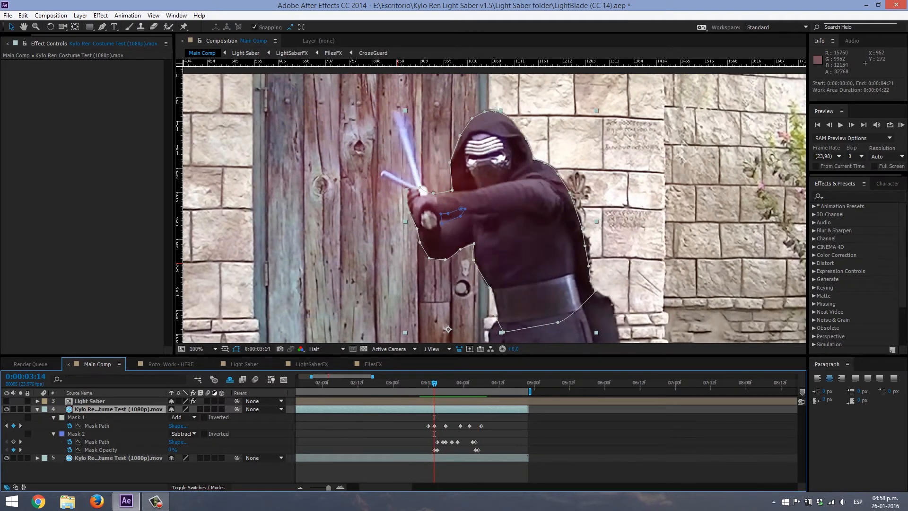
click(20, 440)
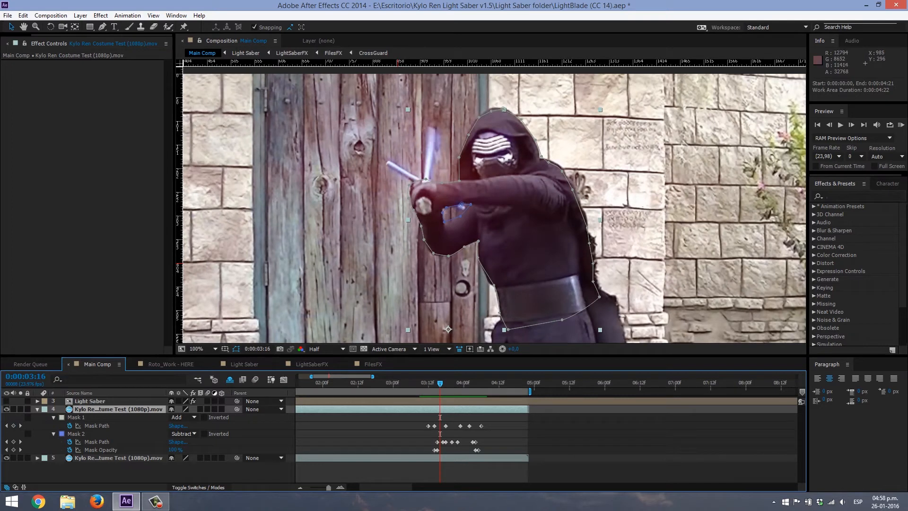
click(19, 438)
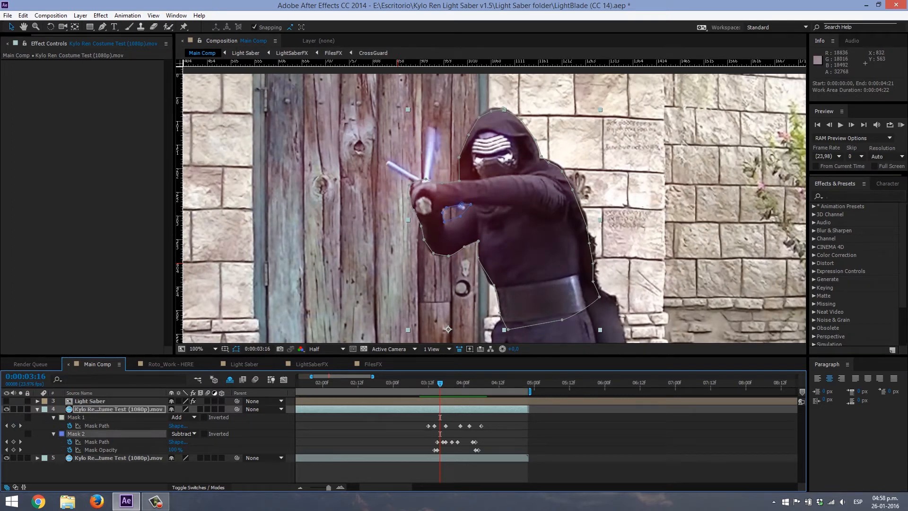
- Hide the original footage layer and check the gap Mask 2 cuts between the arms, keeping its mode at Subtract
click(7, 458)
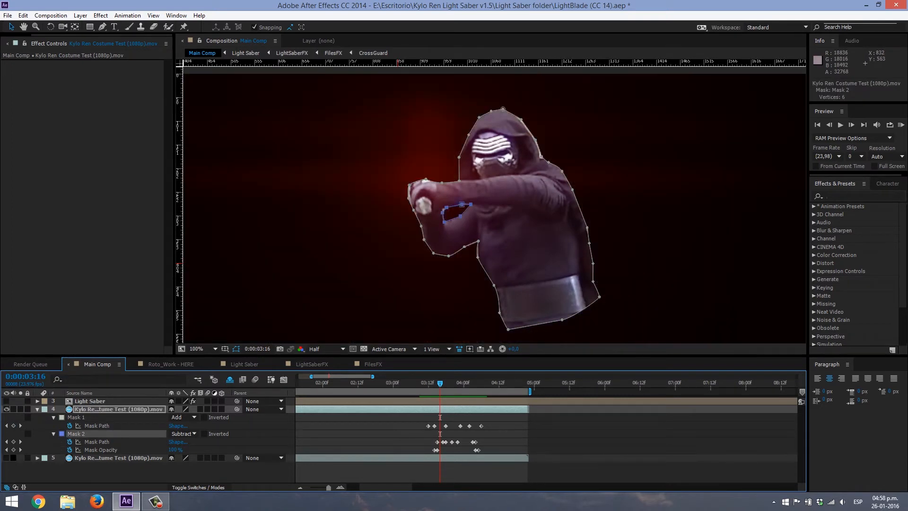
click(182, 434)
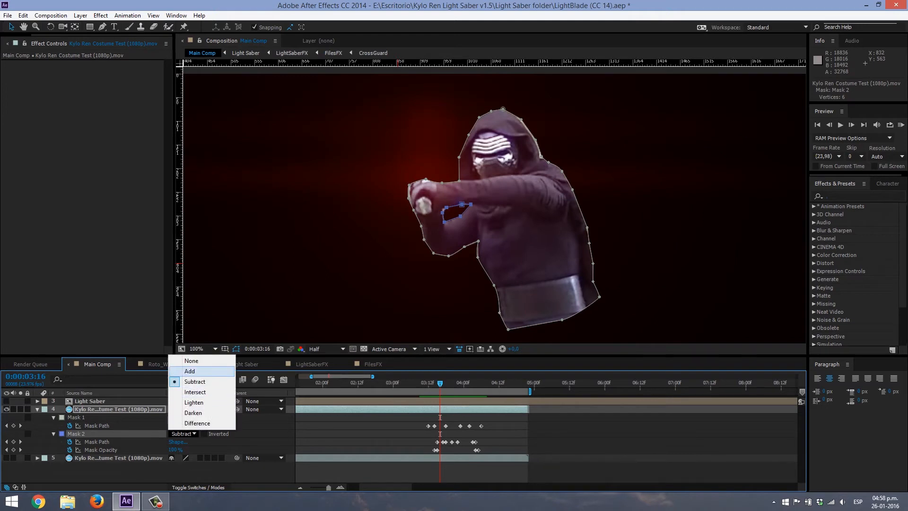
click(195, 382)
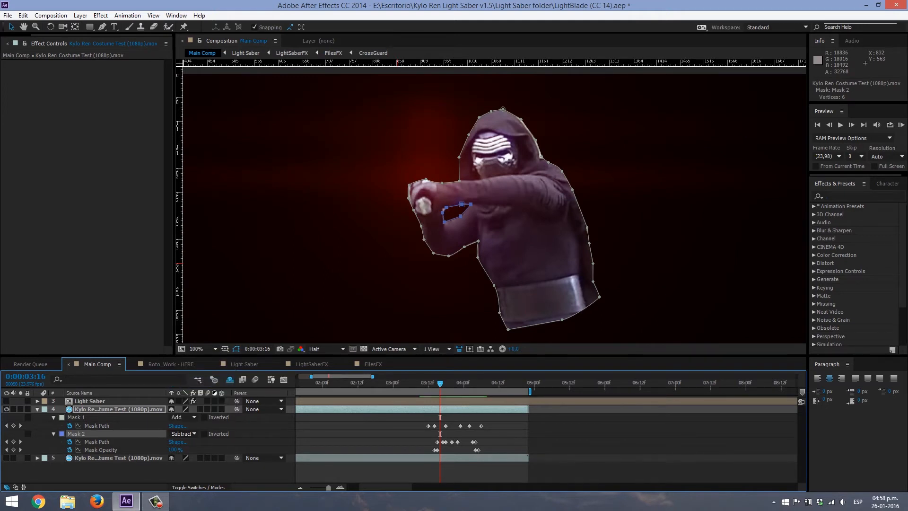
click(184, 472)
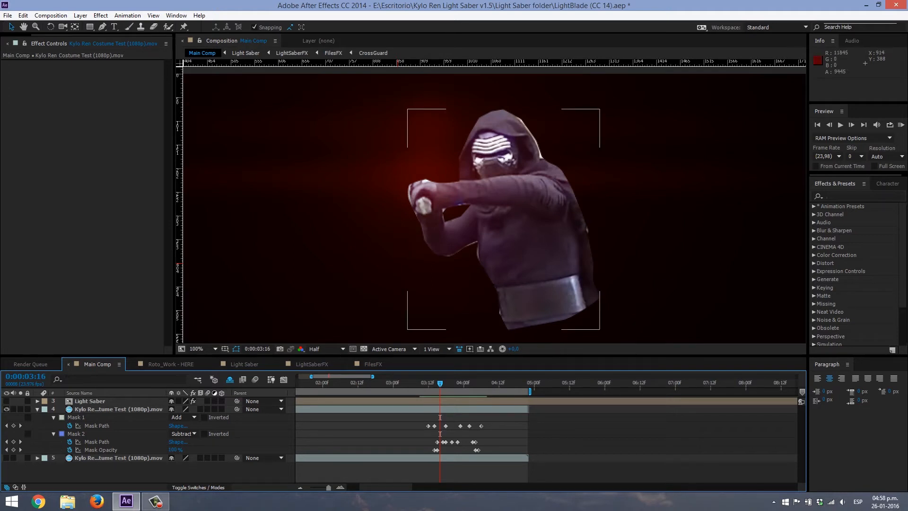
click(76, 434)
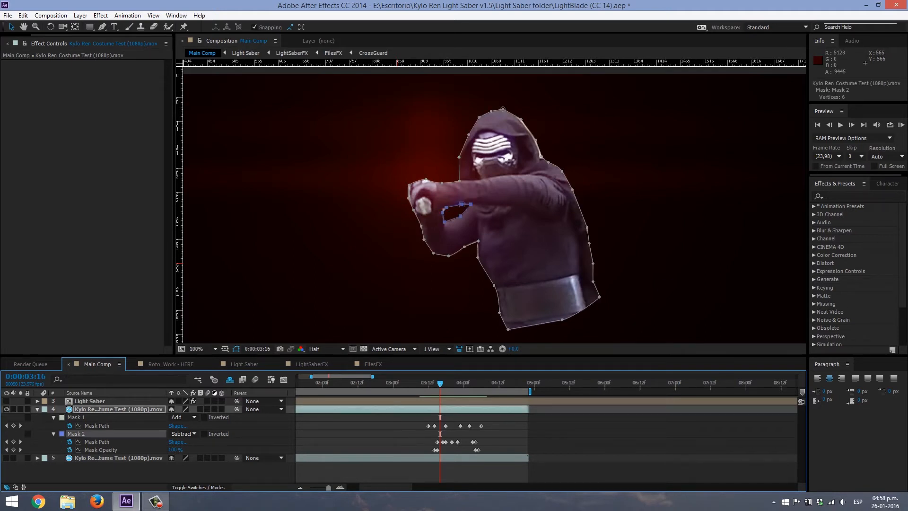
- Select Mask 2's Mask Opacity keyframes and examine how the arm gap switches on and off between 0:00:03:14 and 0:00:04:05
click(100, 449)
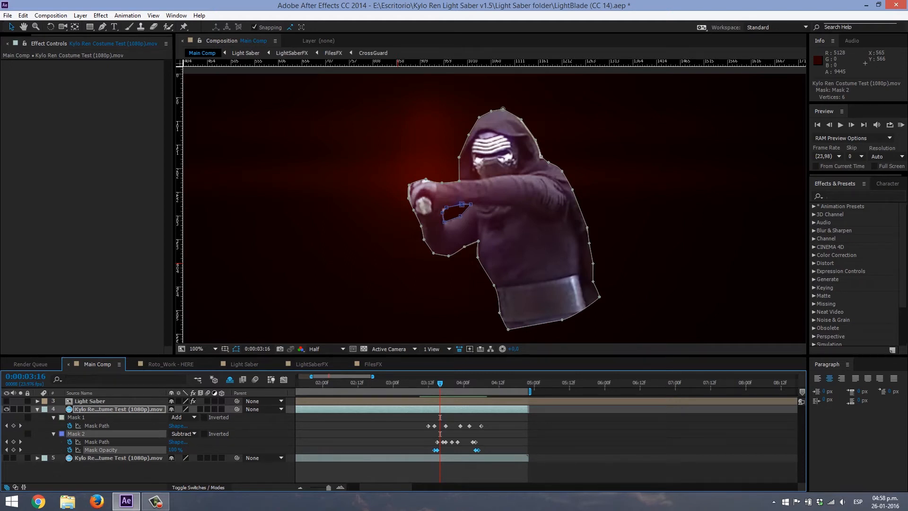
key(Page_Down)
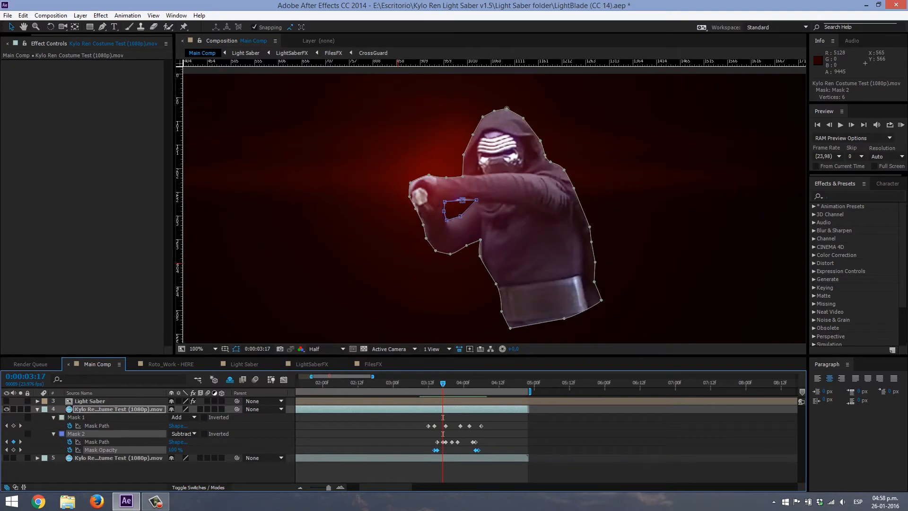
key(Page_Up)
key(Page_Up)
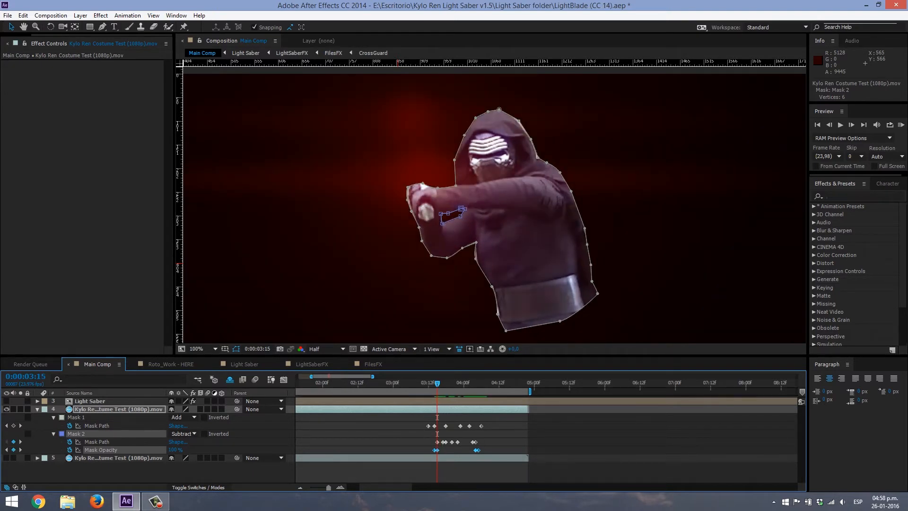
key(Page_Up)
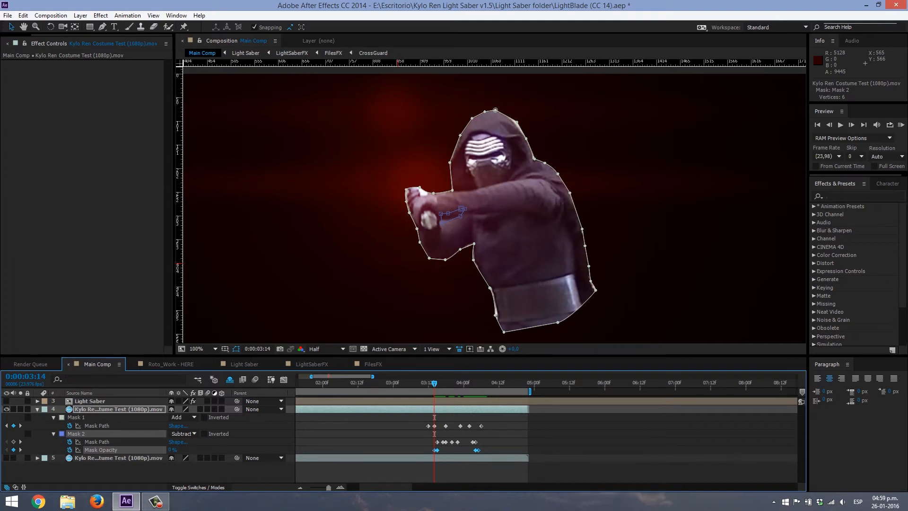
key(space)
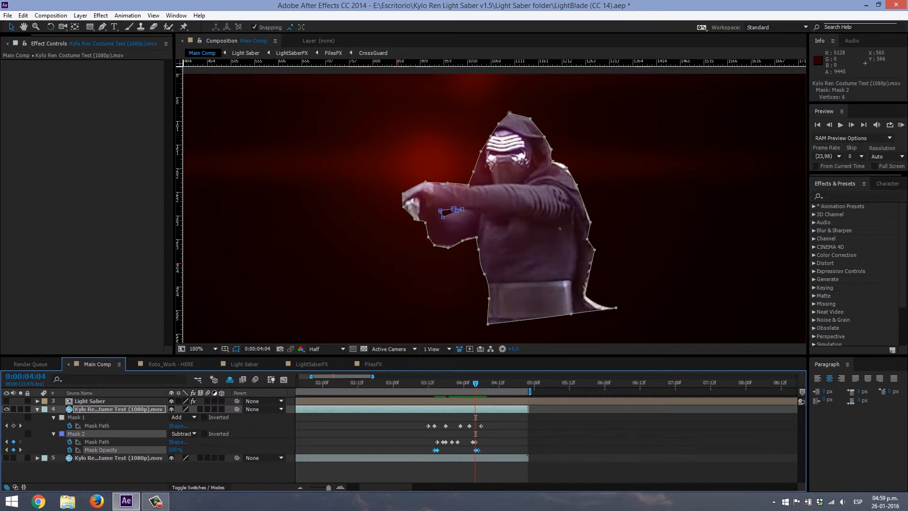
key(Page_Down)
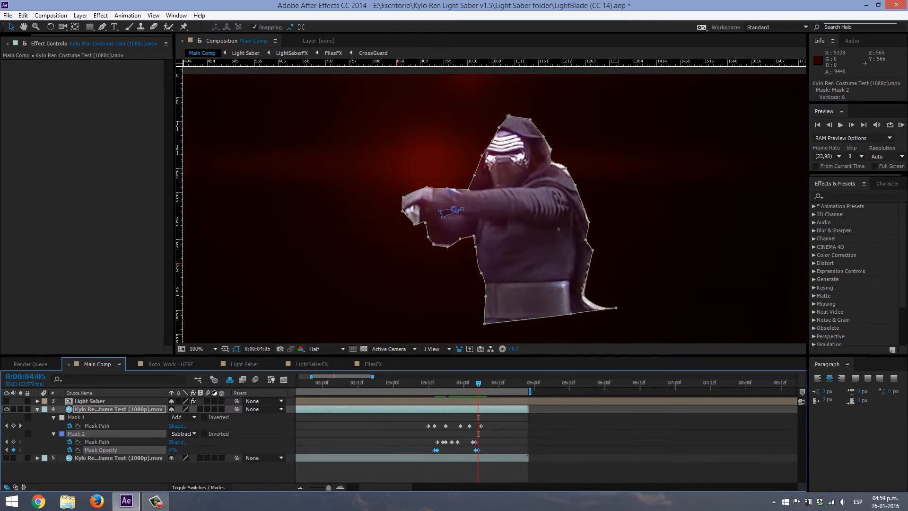
key(Page_Down)
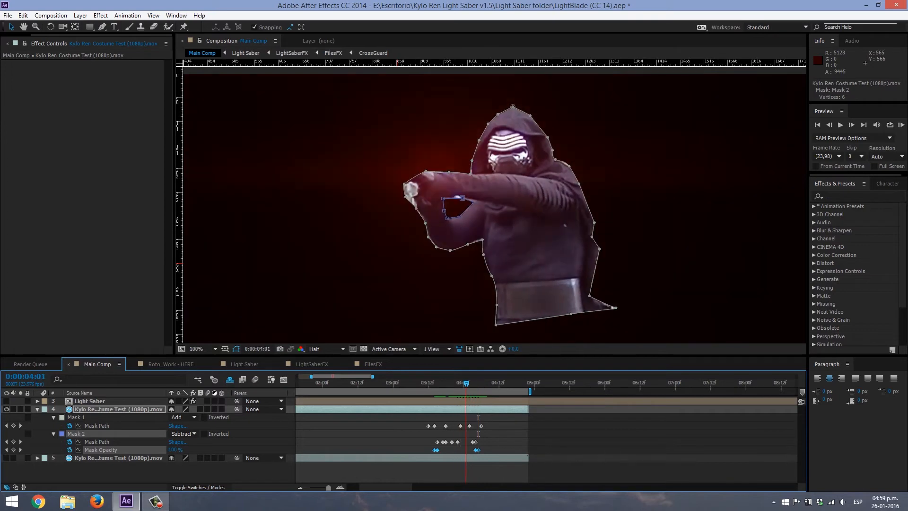
- Go to 0:00:03:20, make the original footage layer visible again and select the masked duplicate
drag(480, 383, 451, 383)
click(119, 458)
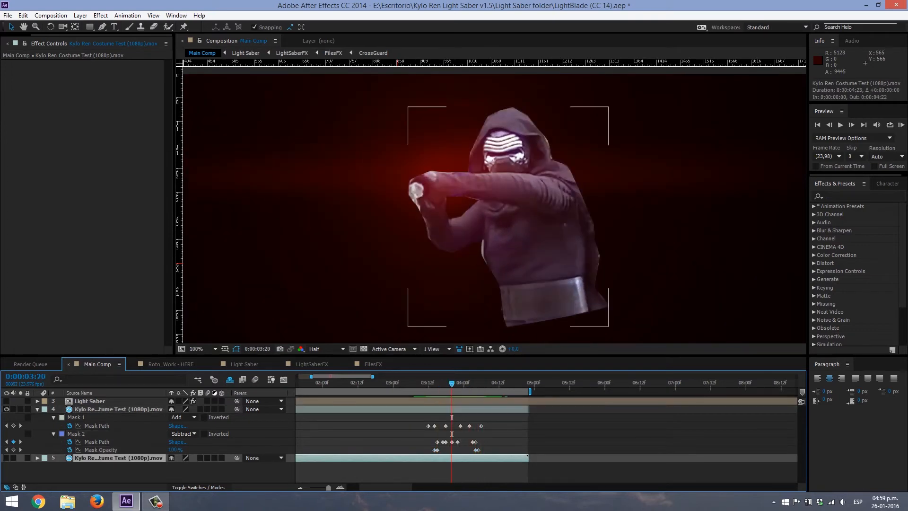
click(7, 458)
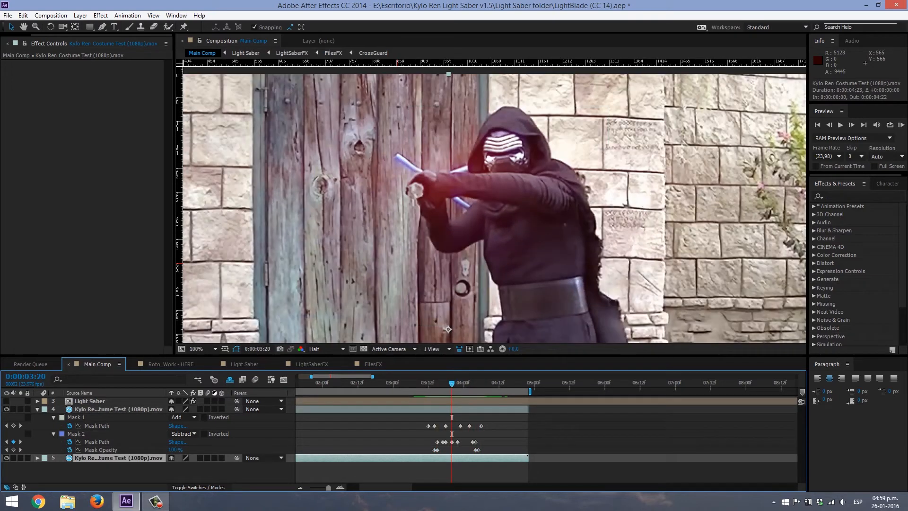
click(118, 472)
click(118, 458)
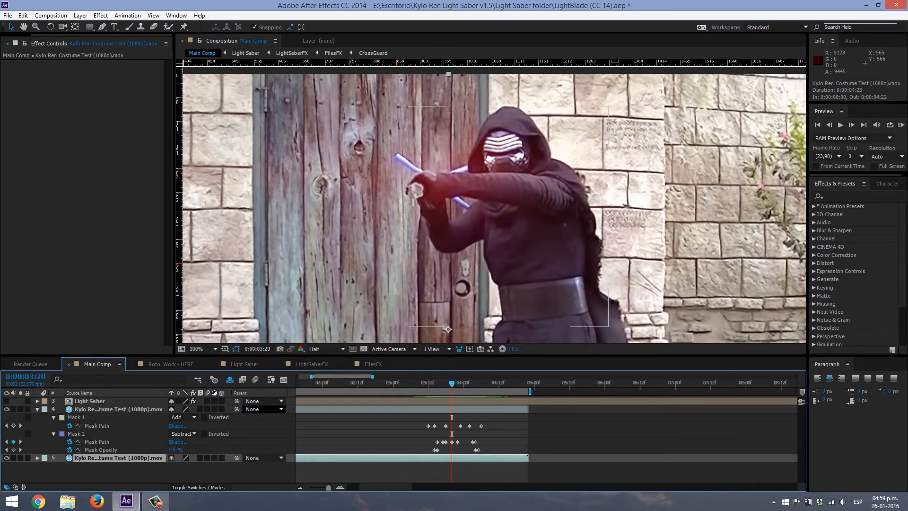
click(118, 409)
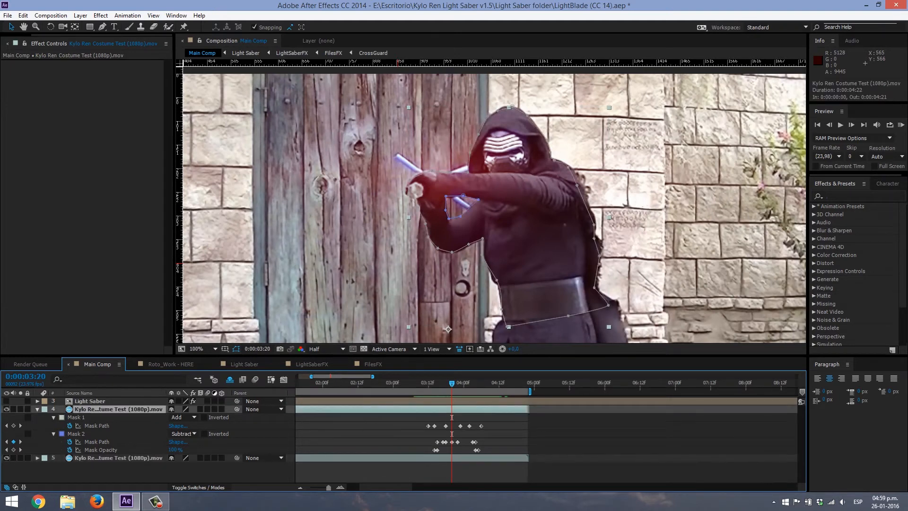
- Cut the masked footage duplicate out of Main Comp
drag(452, 383, 414, 383)
key(minus)
key(minus)
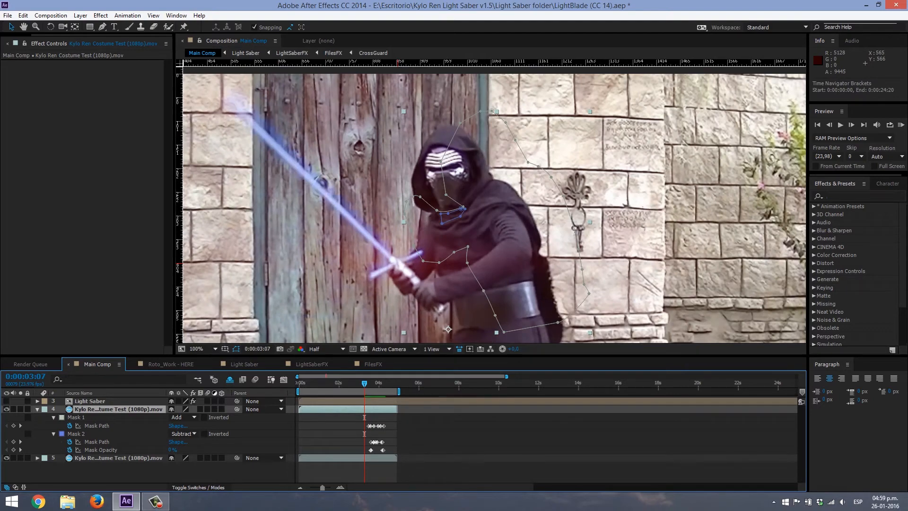
click(23, 16)
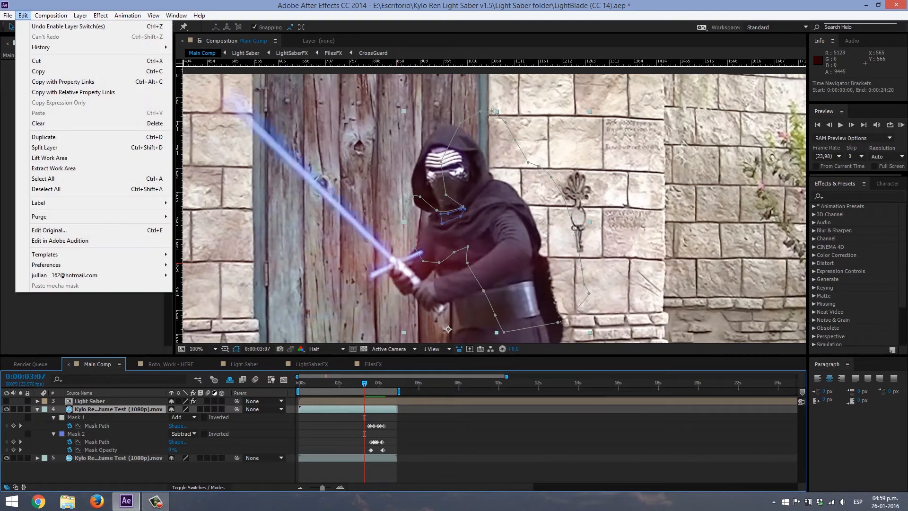
click(42, 60)
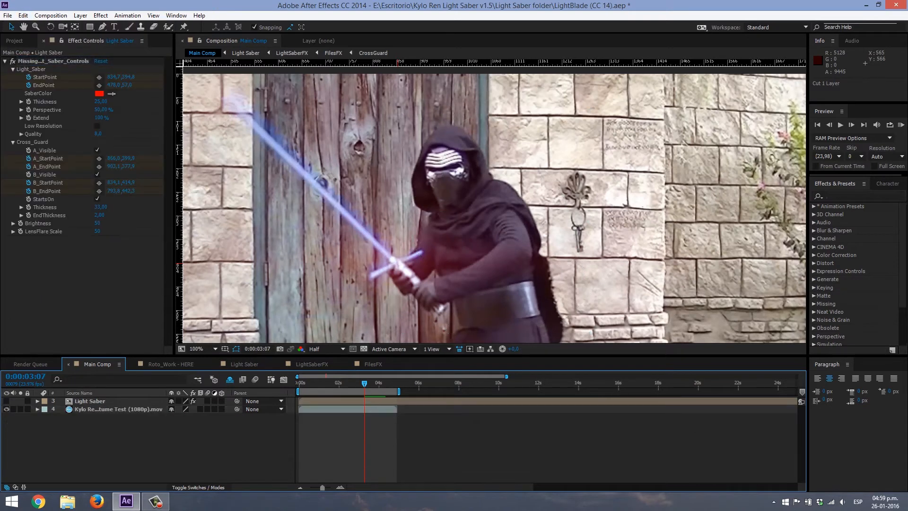
- Paste the masked footage duplicate into the Roto_Work - HERE composition at 0:00:00:00
click(170, 364)
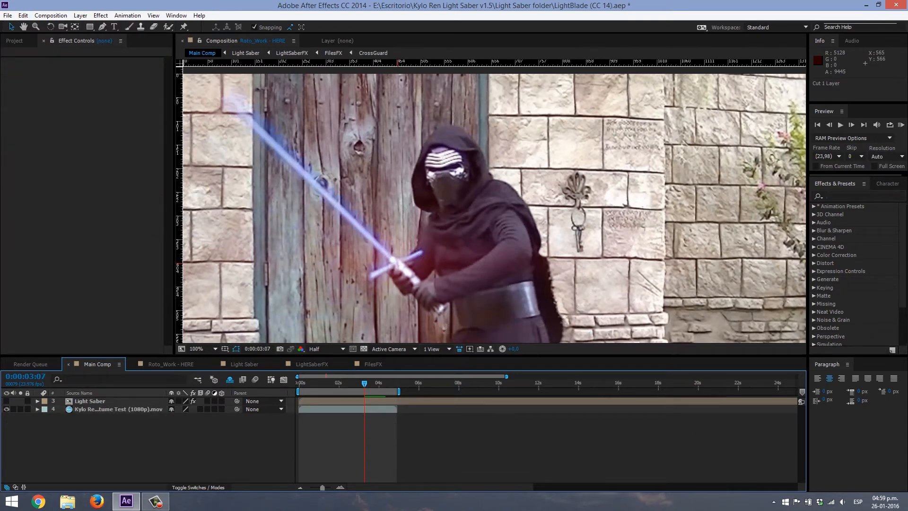
click(14, 41)
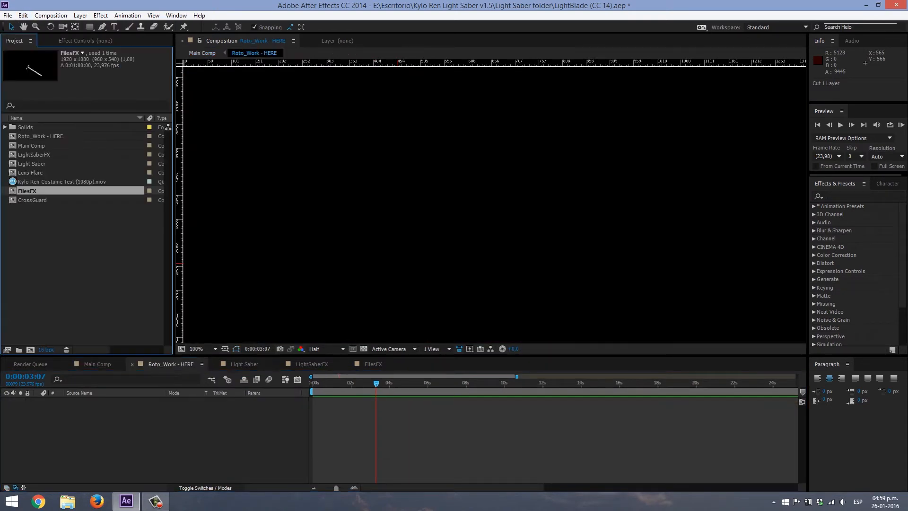
click(43, 136)
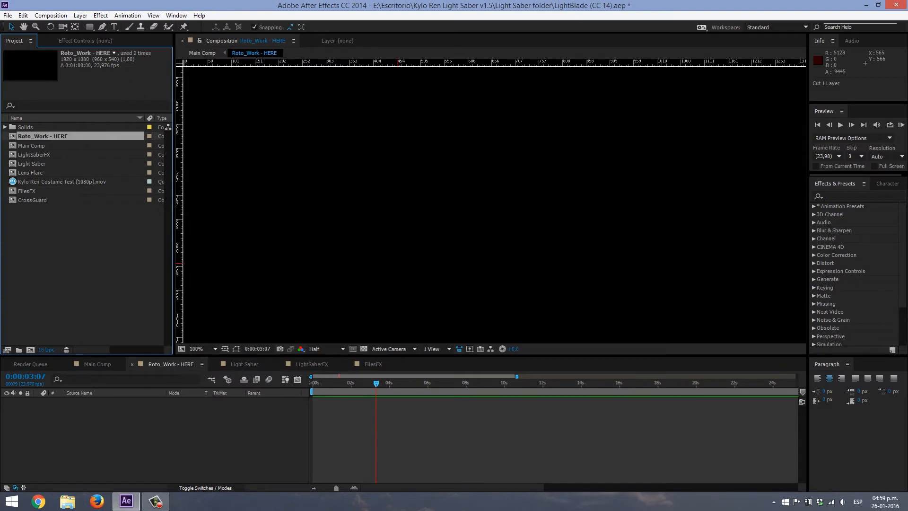
click(156, 435)
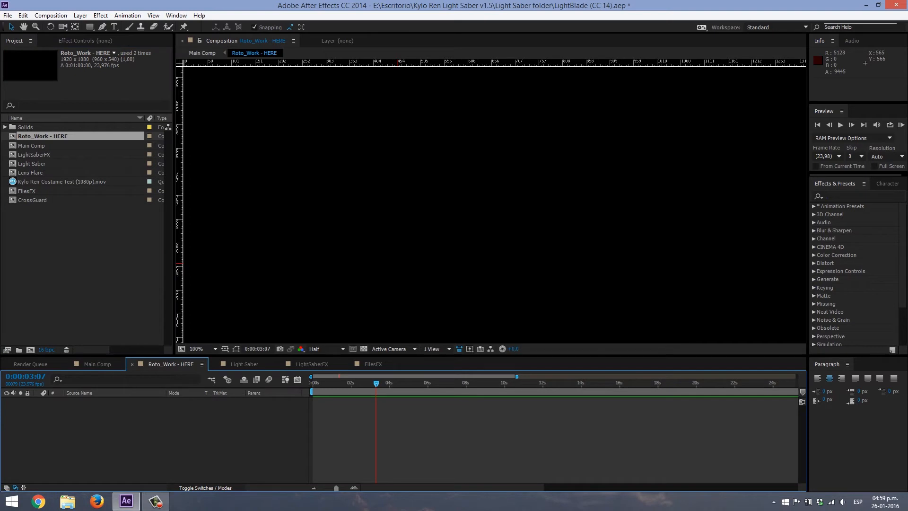
key(Home)
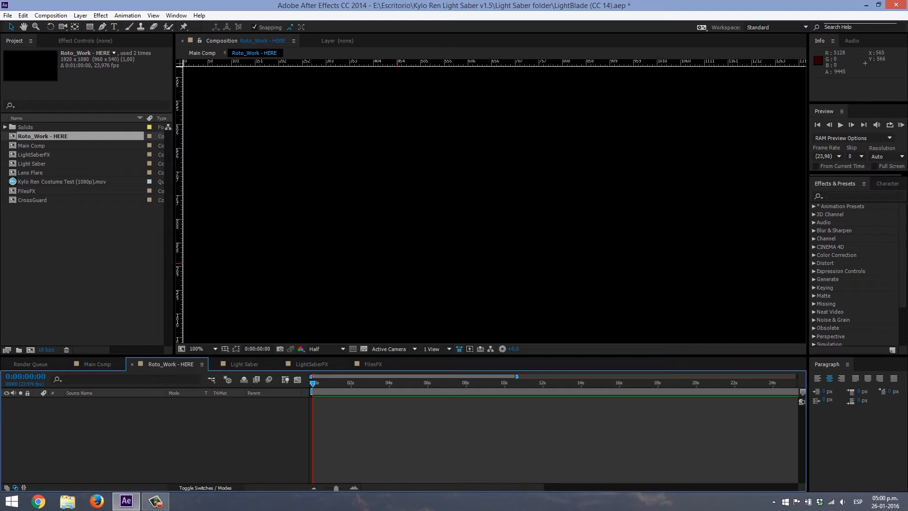
click(23, 15)
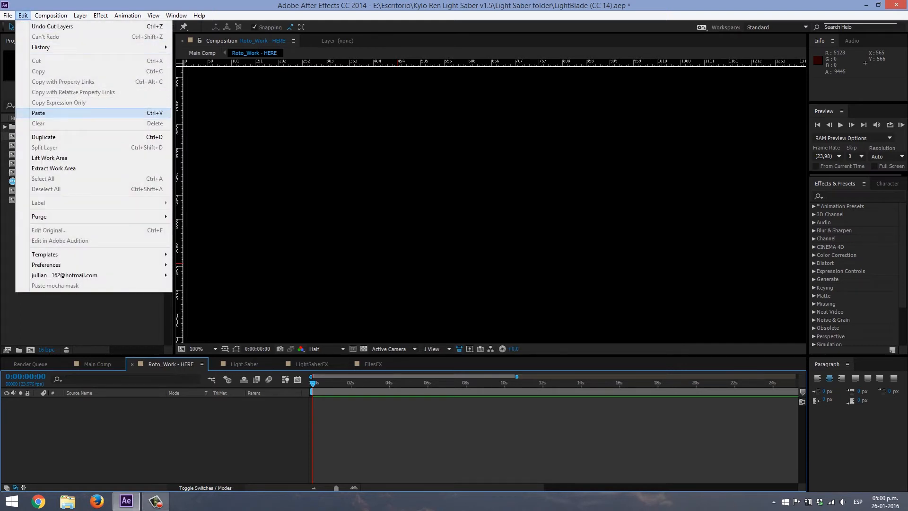
click(38, 114)
- Reveal the pasted layer's keyframed mask properties and preview the masked figure's motion over the whole frame
drag(588, 138, 488, 254)
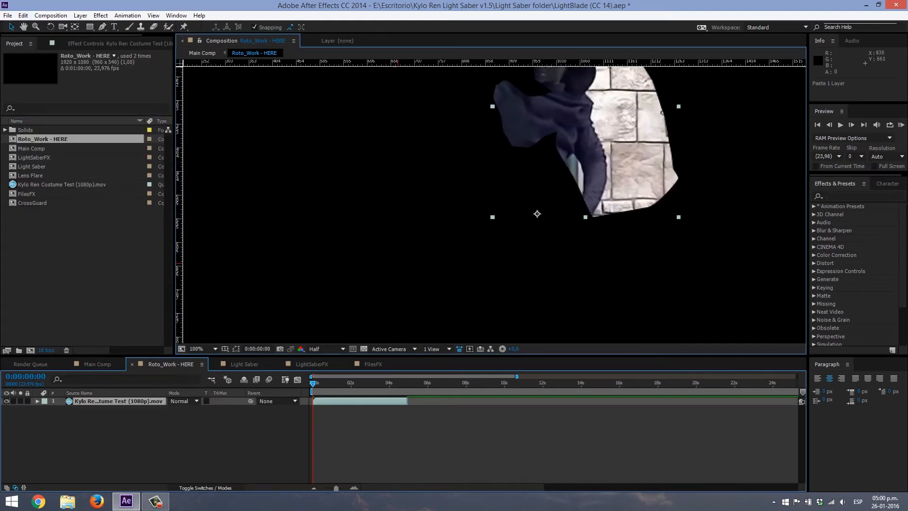
scroll(488, 254, down, 3)
key(period)
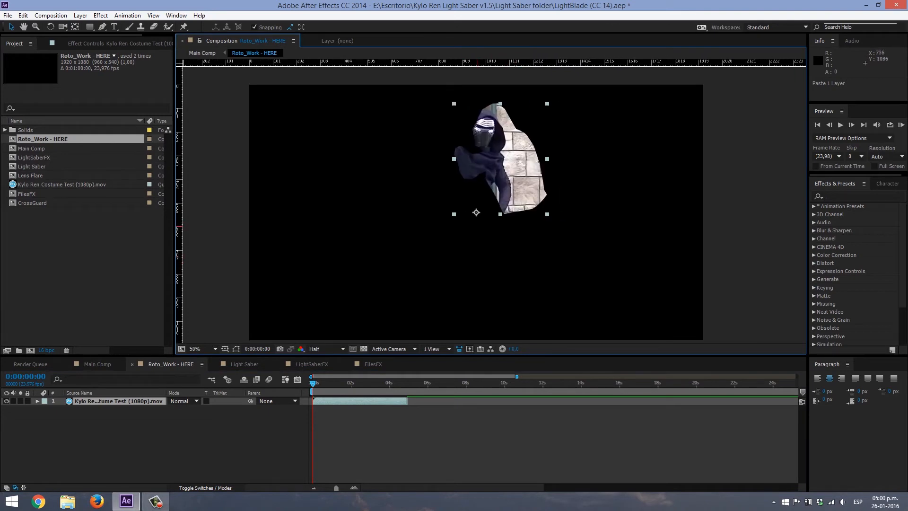
key(u)
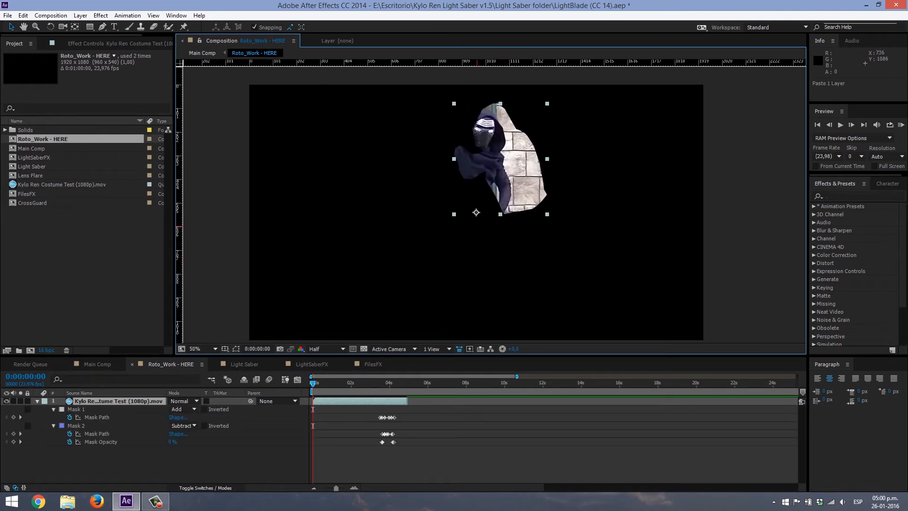
key(space)
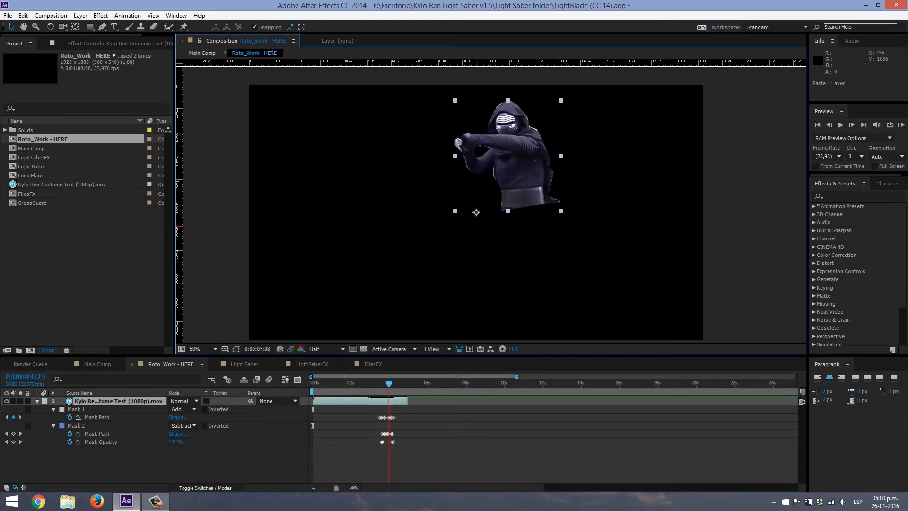
- Trim the end of the masked footage layer to Mask 1's last path keyframe at 0:00:04:06
mouse_move(389, 383)
mouse_down()
mouse_move(334, 384)
mouse_move(396, 384)
mouse_up()
scroll(391, 384, up, 2)
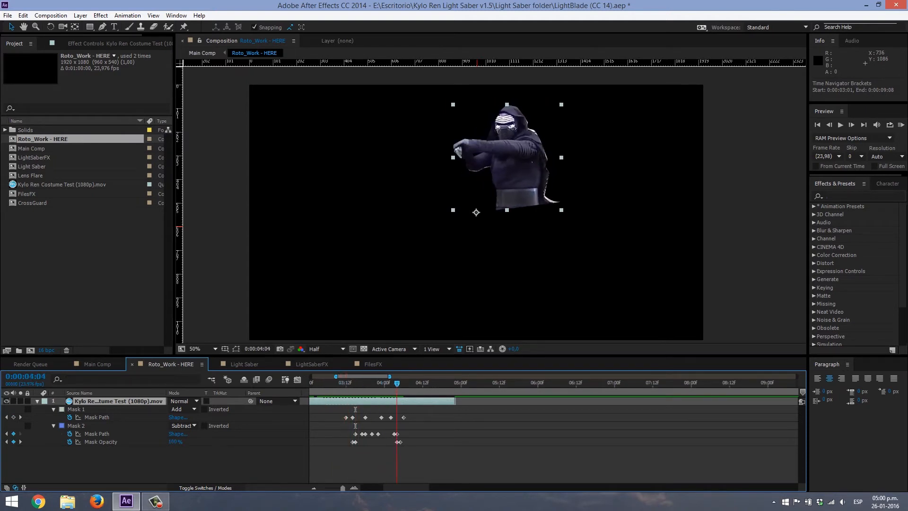
click(20, 417)
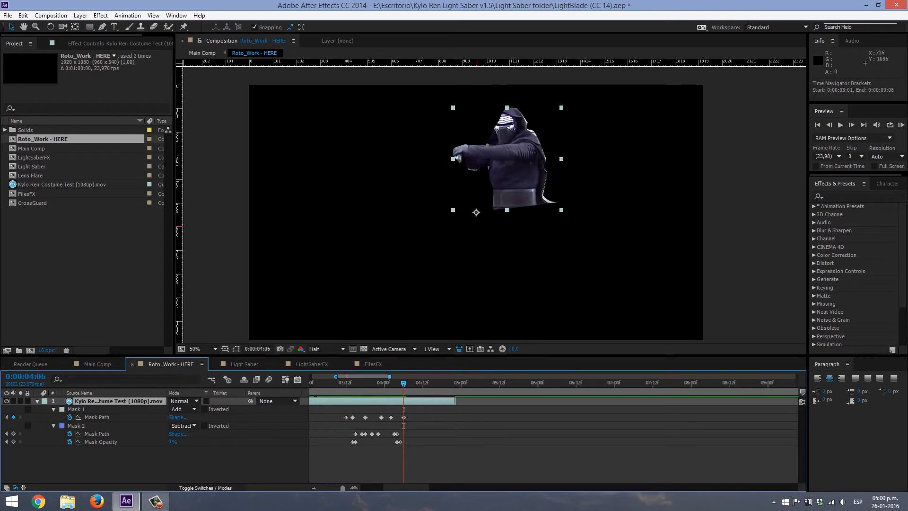
key(alt+])
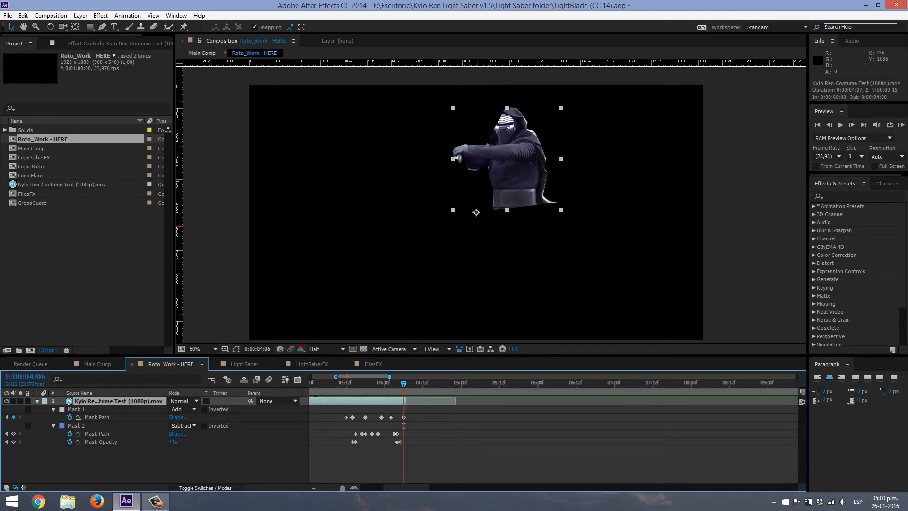
- Trim the start of the masked footage layer to Mask 1's first path keyframe at 0:00:03:12
scroll(553, 440, left, 5)
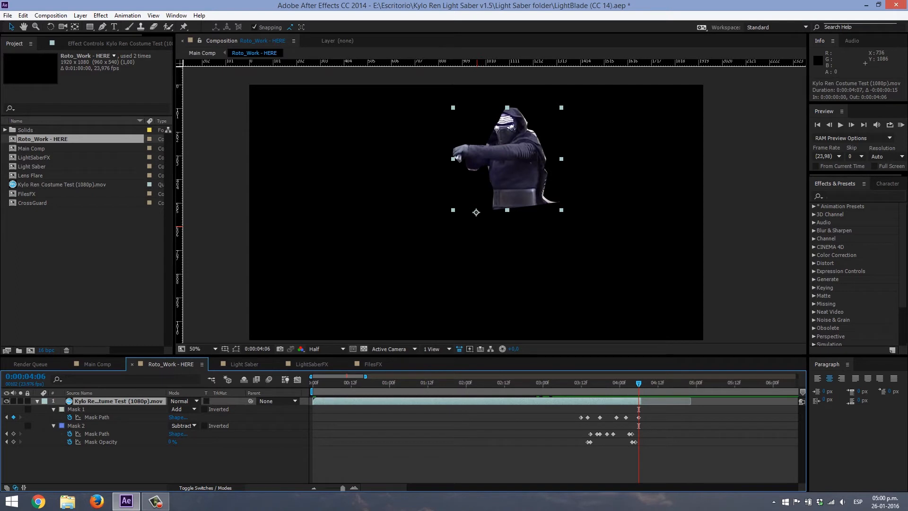
drag(313, 401, 578, 401)
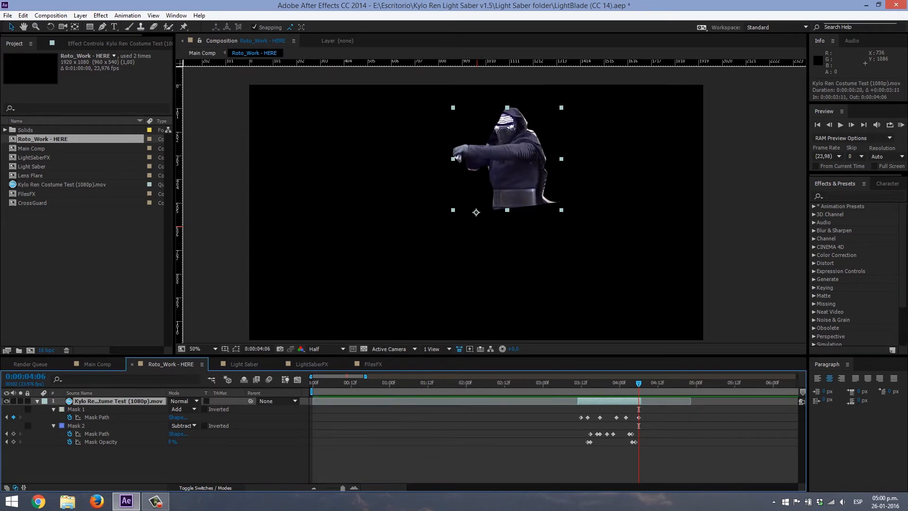
key(i)
key(Page_Down)
key(Page_Up)
key(Page_Down)
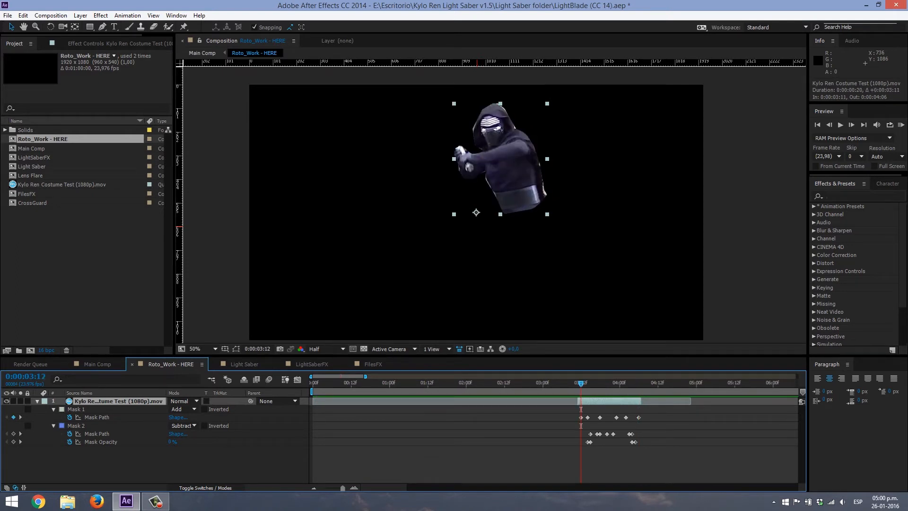
key(alt+bracketleft)
- Trim the layer's end to 0:00:04:05 and step back through the remaining section to 0:00:03:21
key(o)
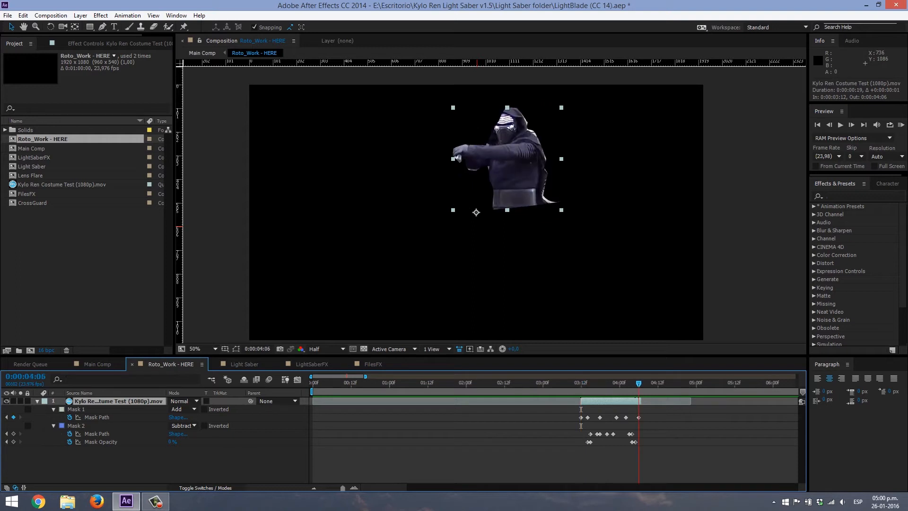
key(alt+bracketright)
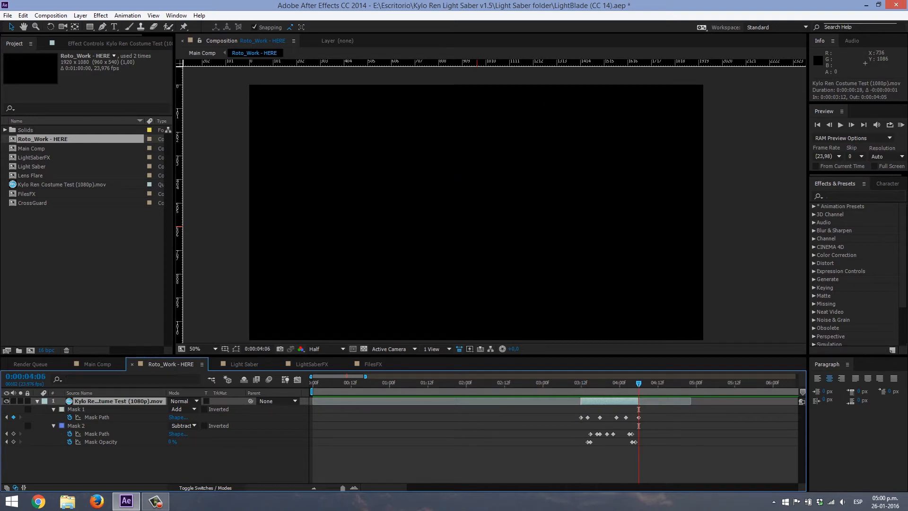
key(Page_Up)
key(Page_Down)
key(Page_Up)
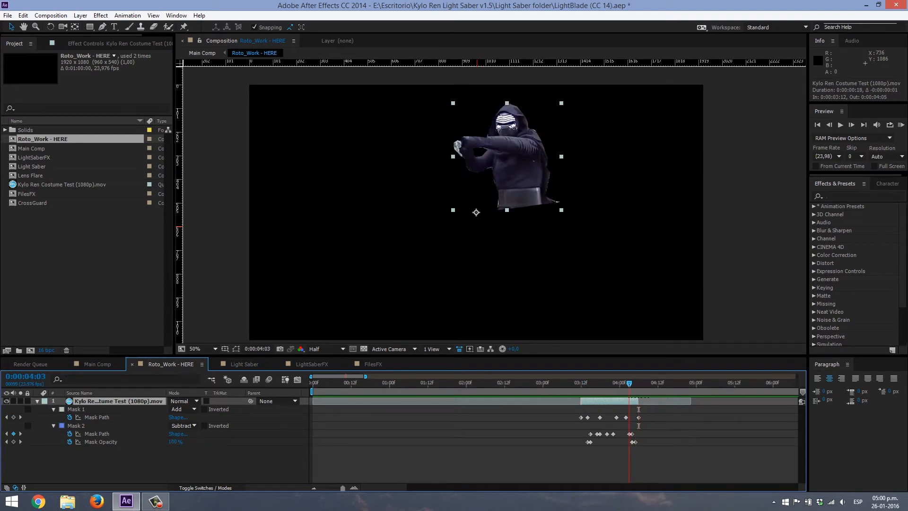
key(Page_Down)
key(Page_Up)
key(Page_Up)
key(Page_Up)
key(Page_Up)
key(Page_Up)
key(Page_Up)
key(Page_Up)
key(Page_Up)
key(Page_Up)
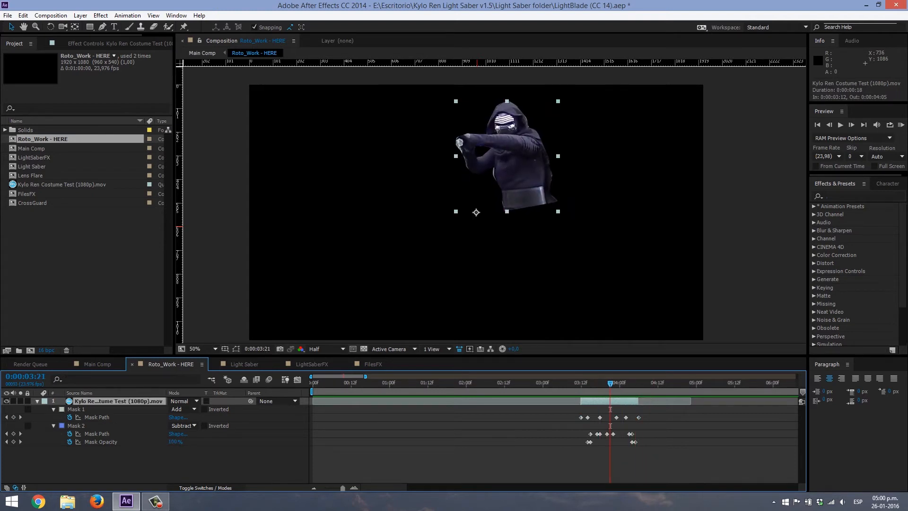
- Set Mask 1's feather to 8 pixels and Mask 2's feather to 3 pixels
key(f)
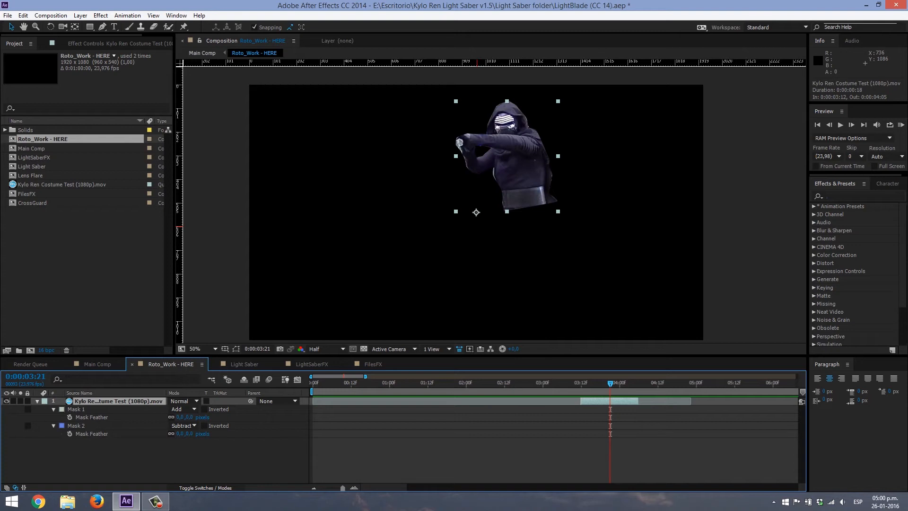
drag(180, 417, 183, 417)
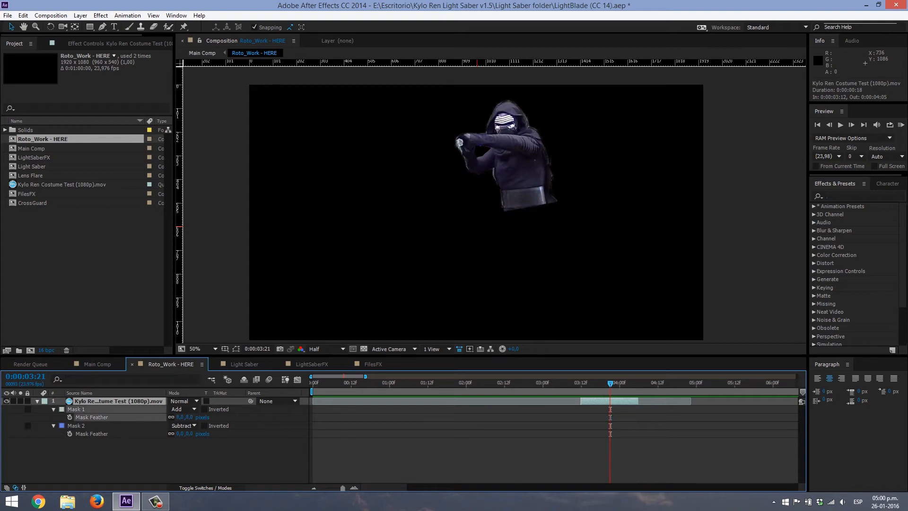
drag(179, 434, 181, 433)
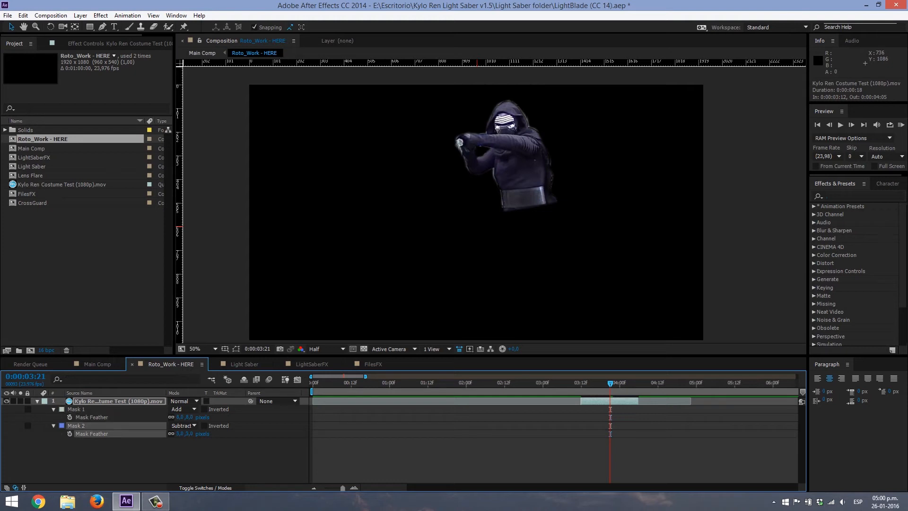
- Set Mask 1's expansion to -5 pixels, and collapse and deselect the footage layer
key(m)
key(m)
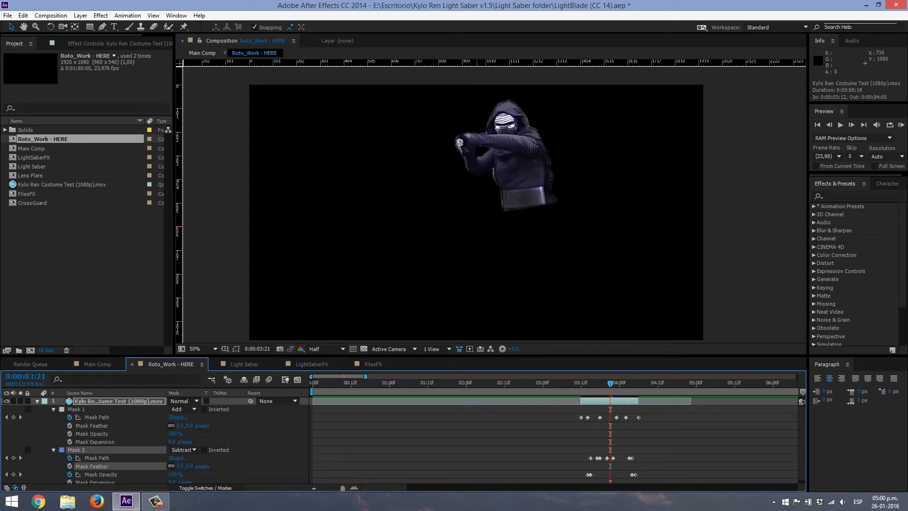
scroll(18, 455, down, 1)
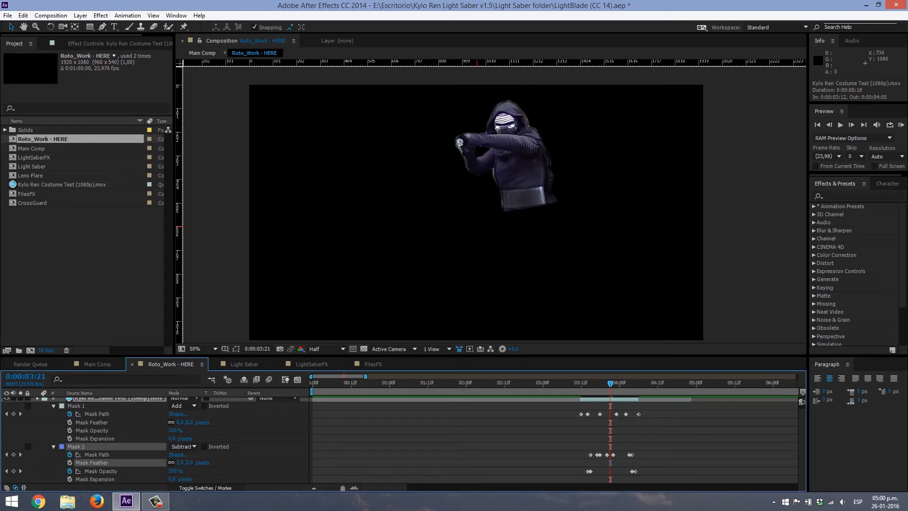
drag(172, 438, 170, 438)
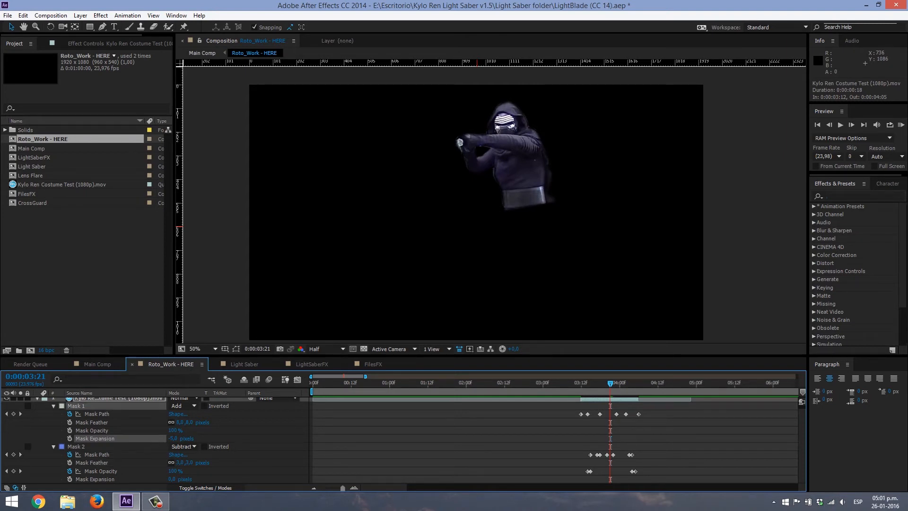
key(u)
key(F2)
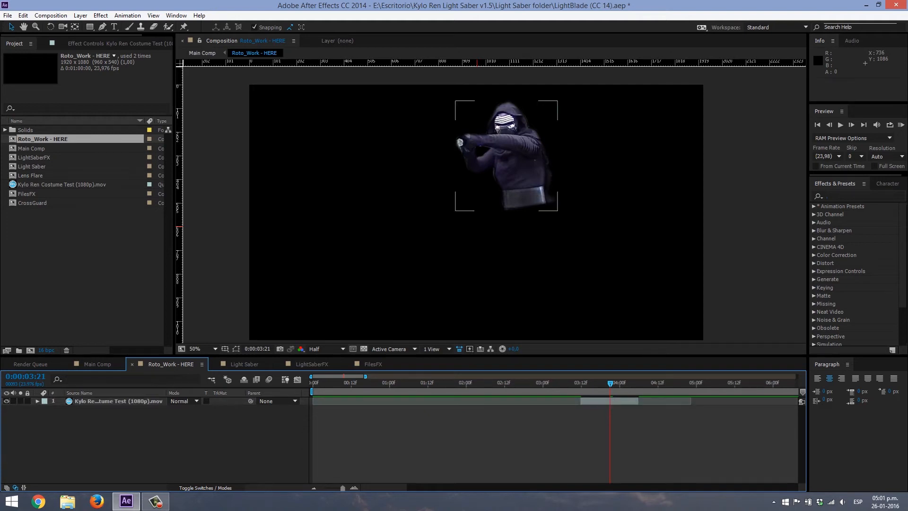
- Return to Main Comp, make the Light Saber layer visible and reveal its keyframed control points
double_click(119, 401)
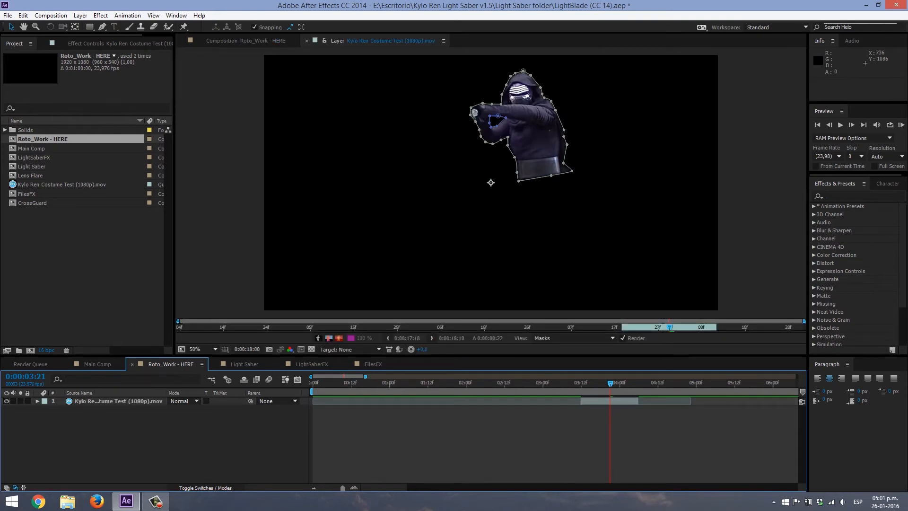
click(98, 364)
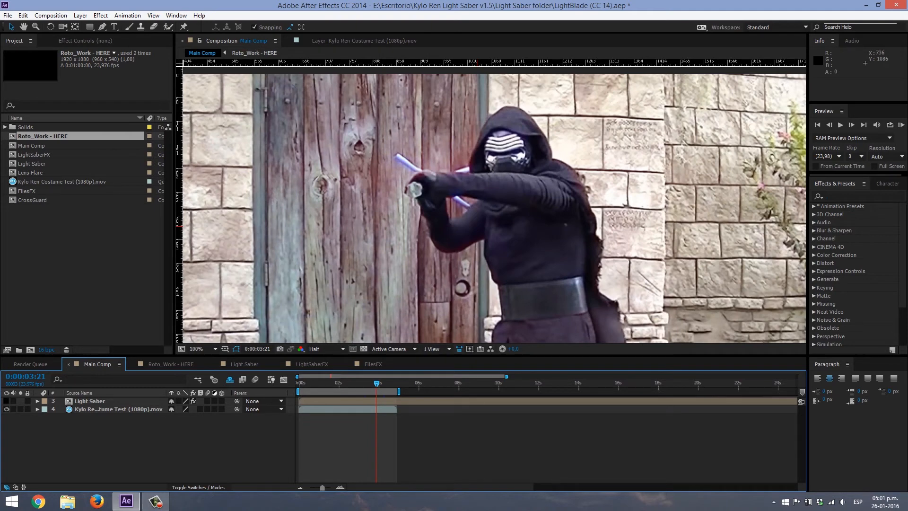
key(u)
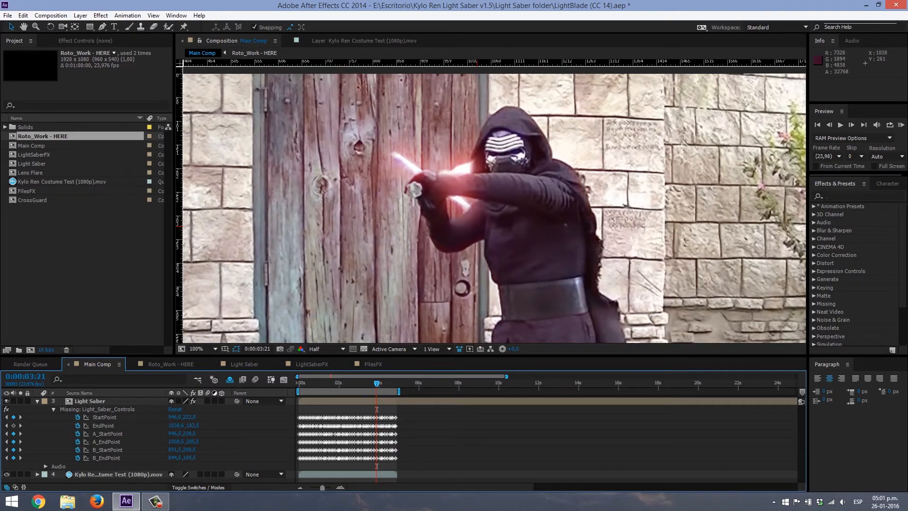
- Inspect the cross-guard glow around the arms at 200% and go back to the Roto_Work - HERE composition
key(period)
key(comma)
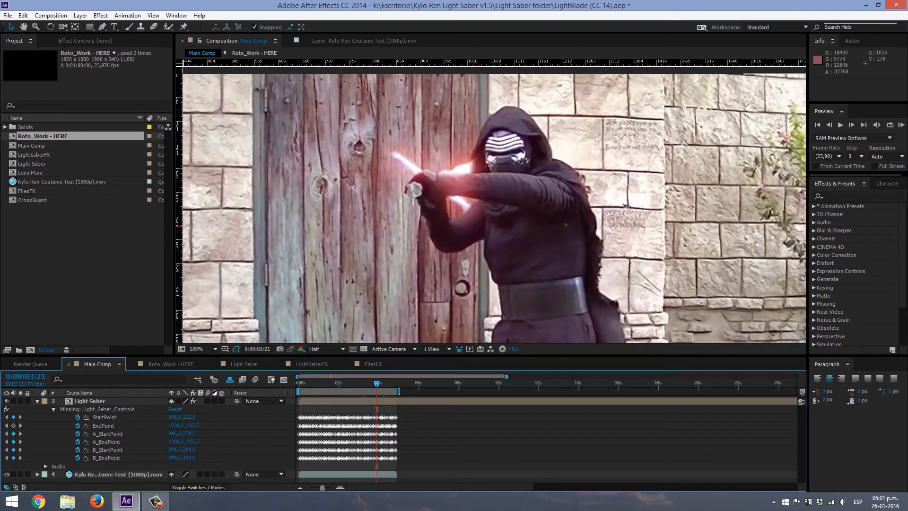
key(period)
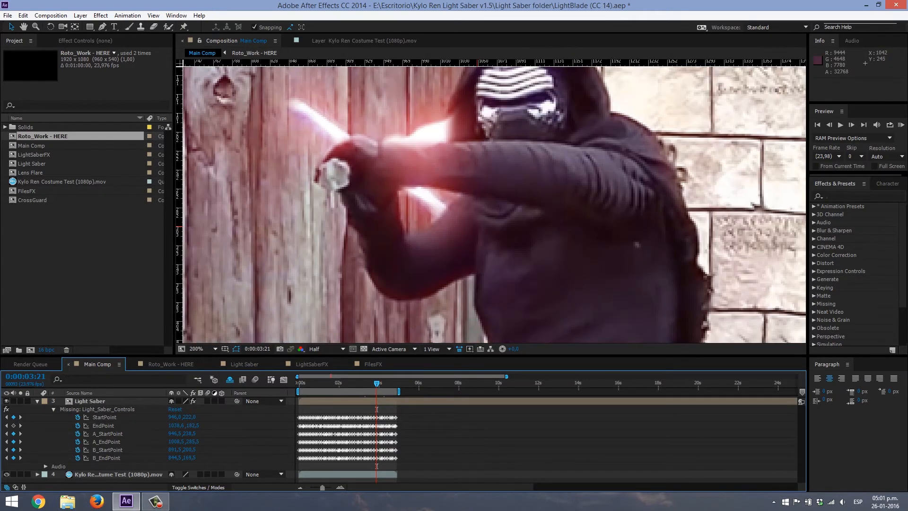
drag(430, 175, 453, 201)
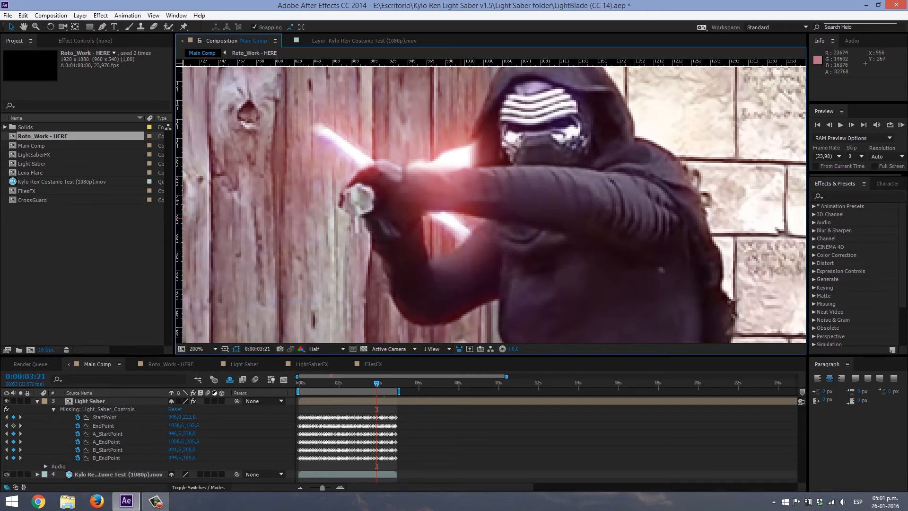
click(170, 365)
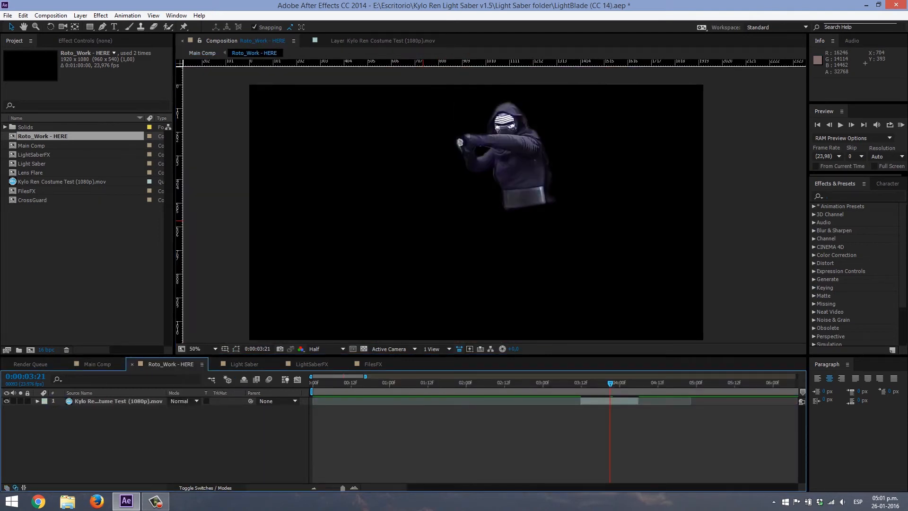
- Return to Main Comp, collapse the Light Saber layer's properties and inspect the cross-guard glow around the arms at 100%
click(97, 364)
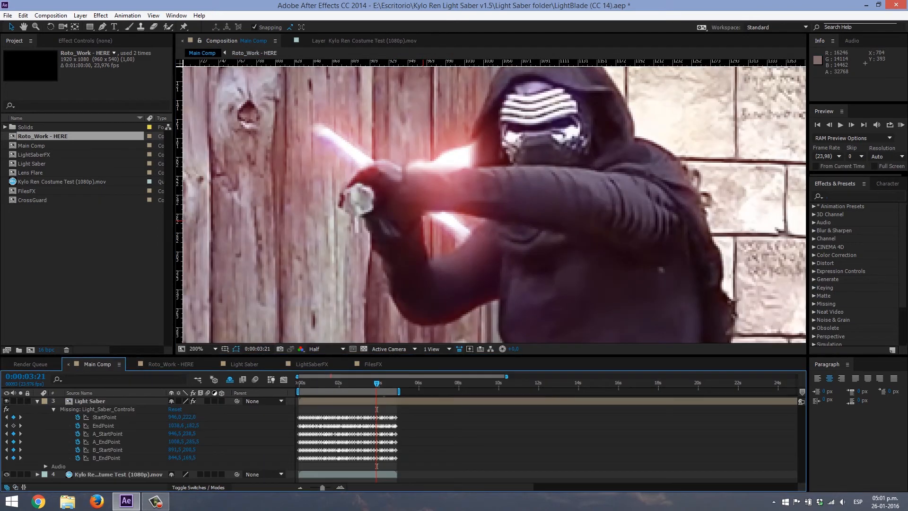
key(u)
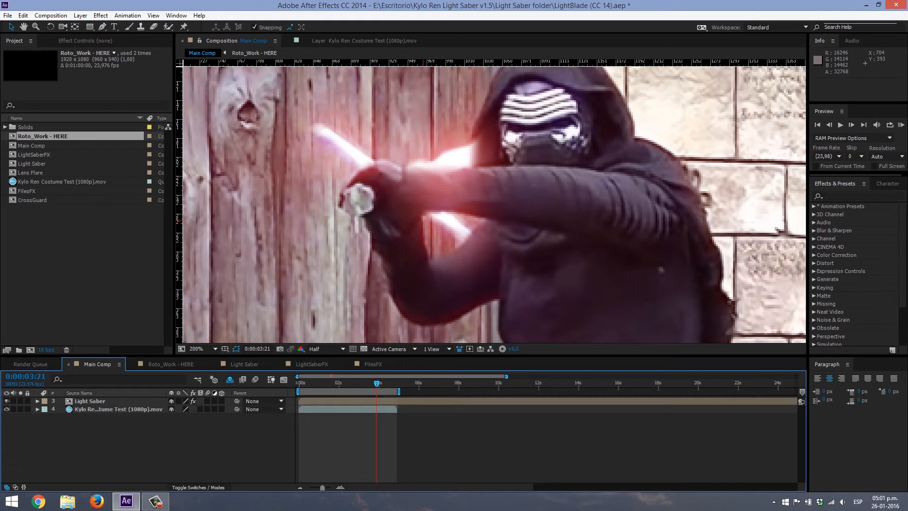
key(comma)
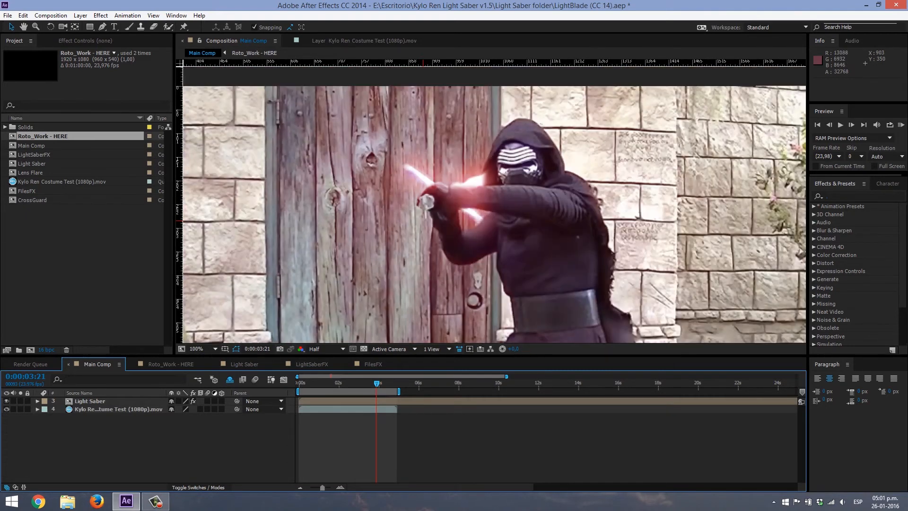
click(503, 258)
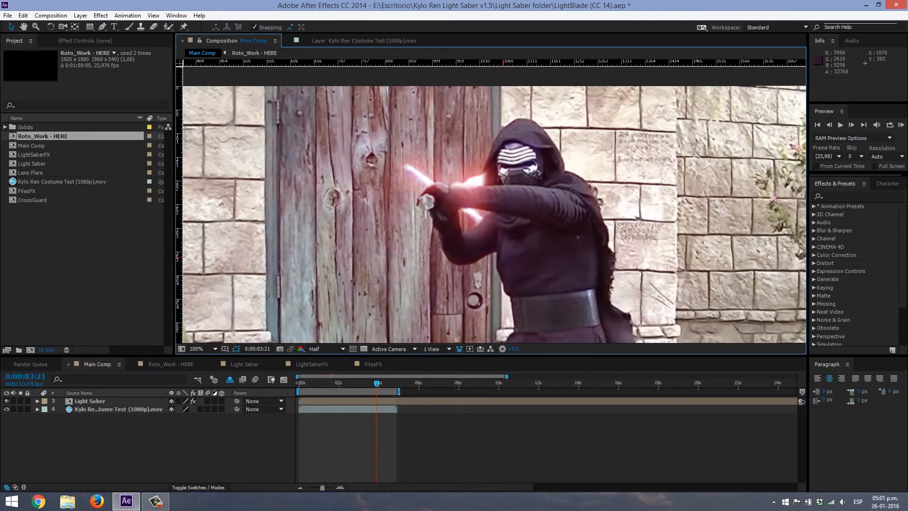
scroll(503, 258, down, 1)
scroll(495, 207, up, 1)
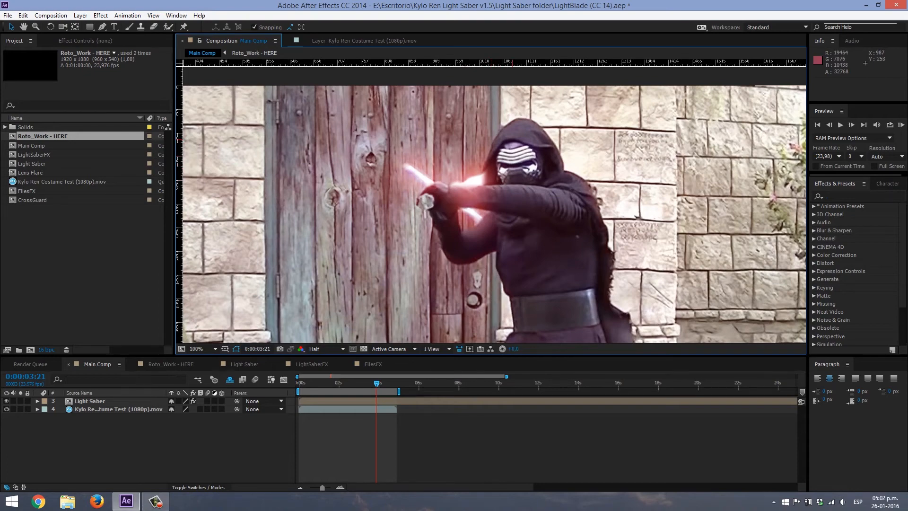
scroll(468, 204, down, 1)
scroll(468, 237, up, 1)
- Check the masked footage layer in Roto_Work - HERE and go back to Main Comp
click(171, 364)
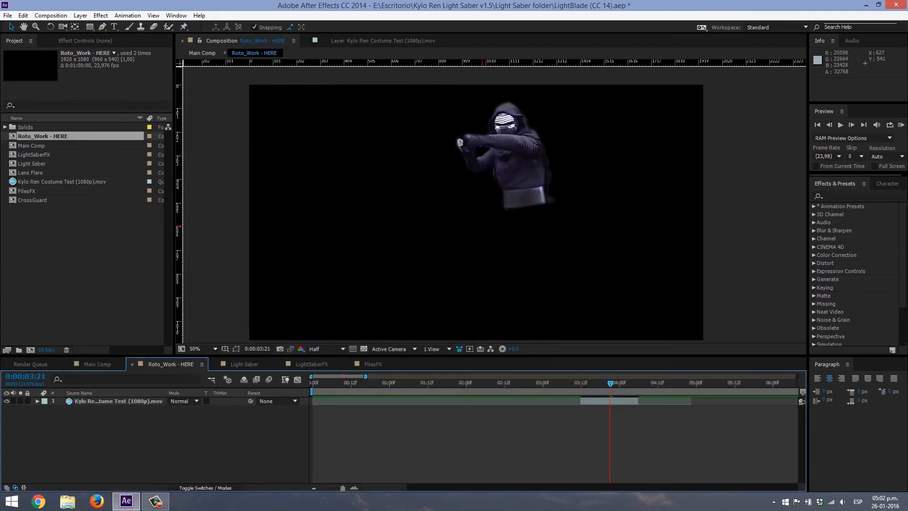
click(118, 401)
click(123, 435)
click(97, 364)
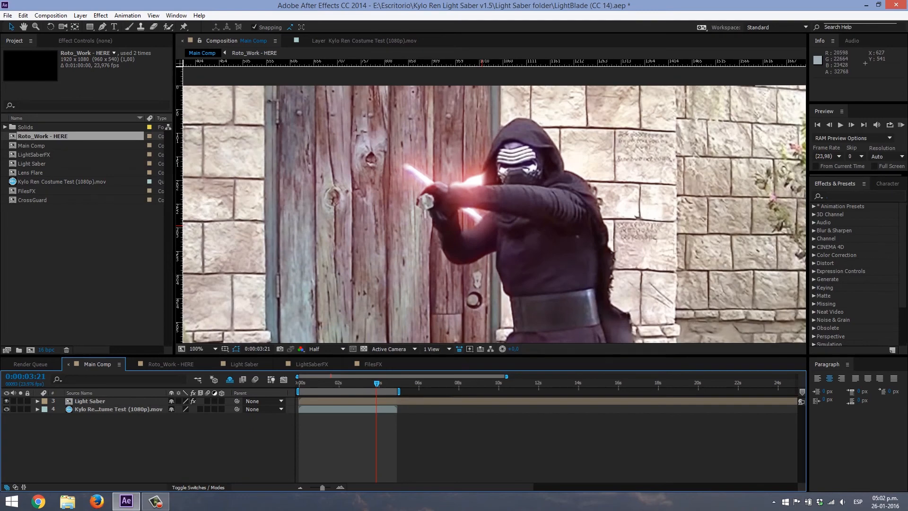
- View the Main Comp composite at 50% and check the lightsaber at 0:00:04:08
scroll(431, 247, down, 2)
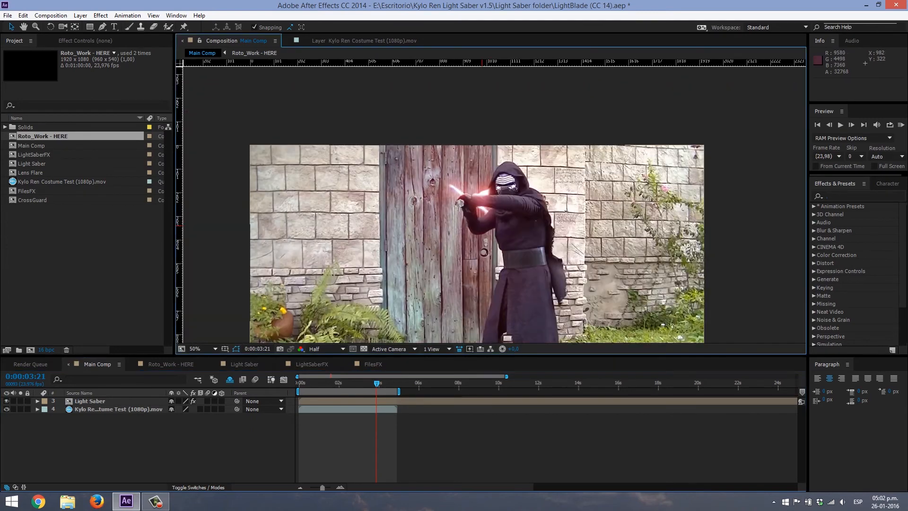
drag(481, 220, 453, 167)
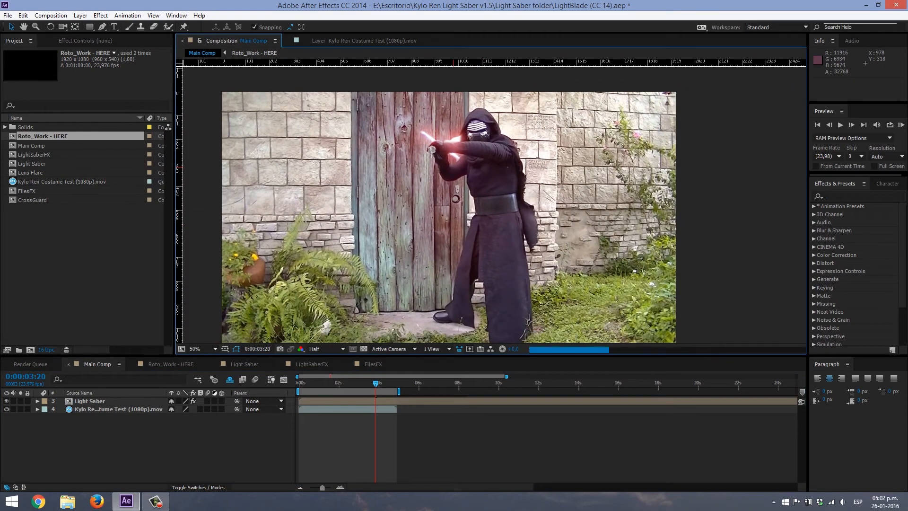
click(385, 382)
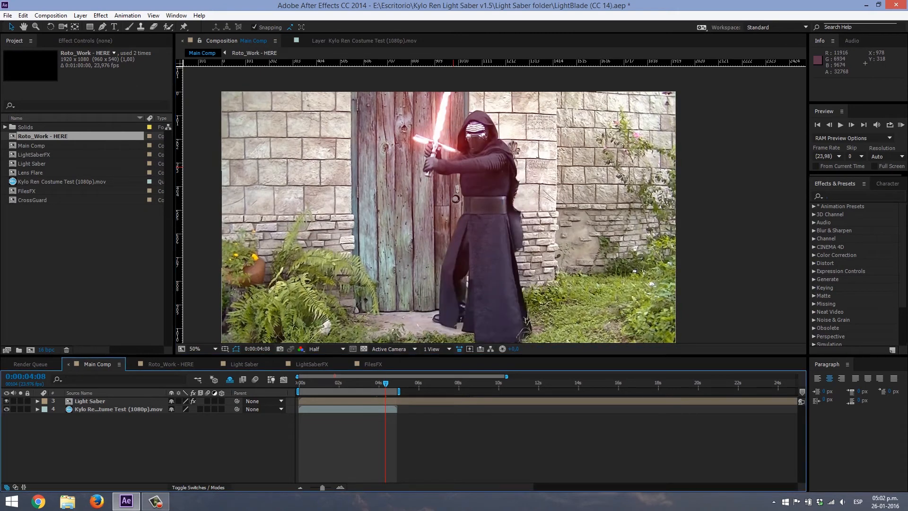
- At the first frame, disable StartsOn for the Light Saber layer's cross guard and keyframe Extend at 0%
key(Home)
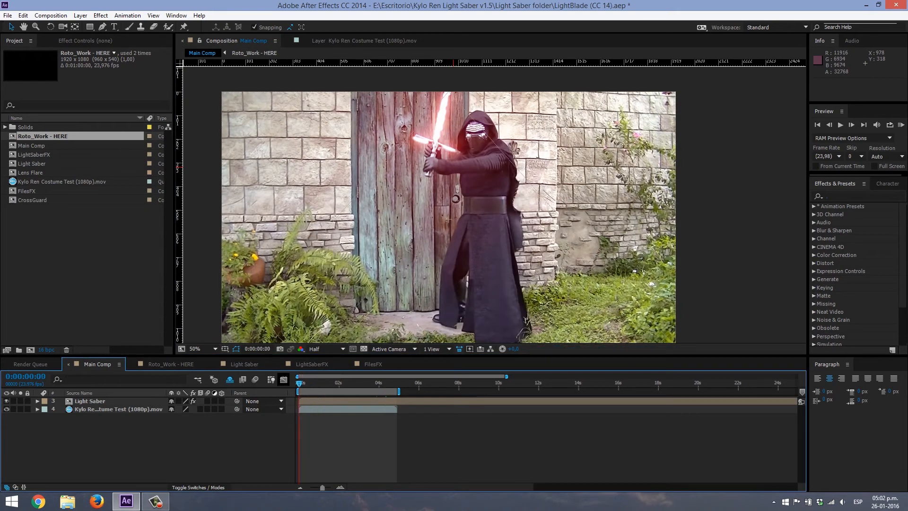
click(90, 401)
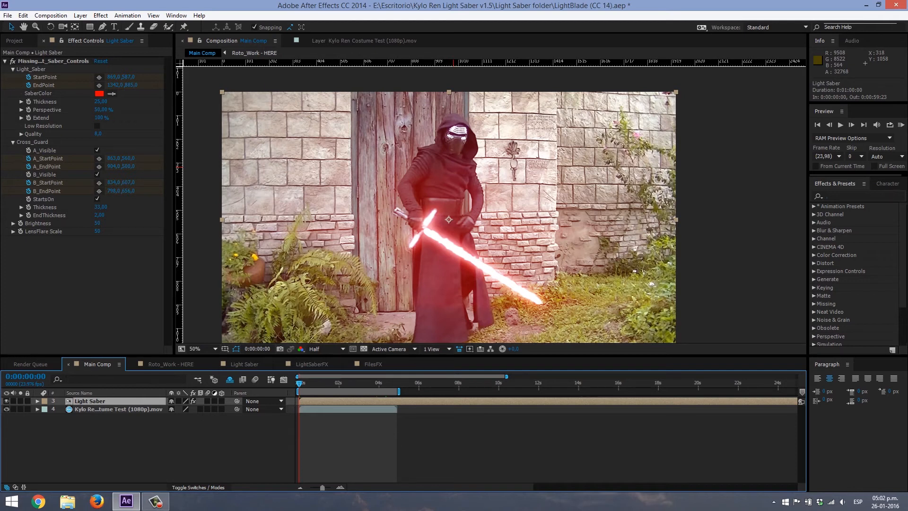
click(97, 199)
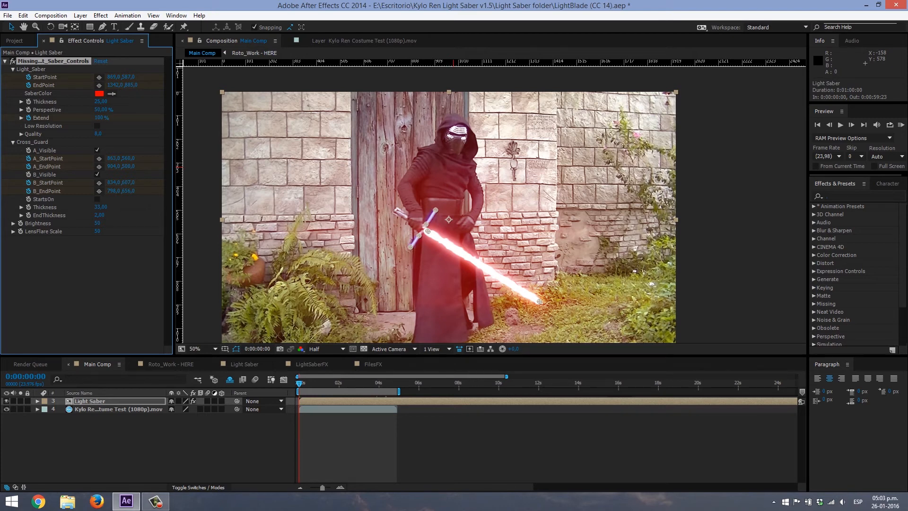
click(98, 118)
text(0)
key(Return)
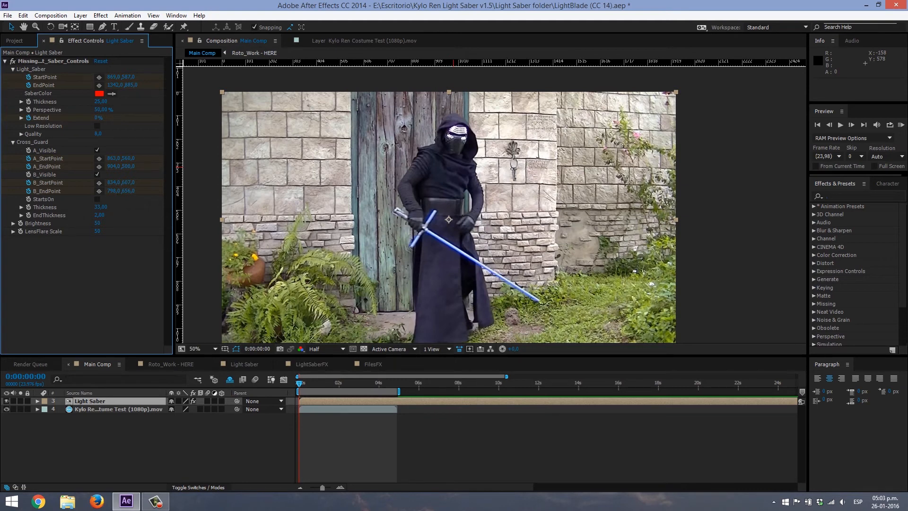
- Reveal the Light Saber layer's keyframed properties and move the Extend keyframe to 0:00:00:13
key(u)
key(u)
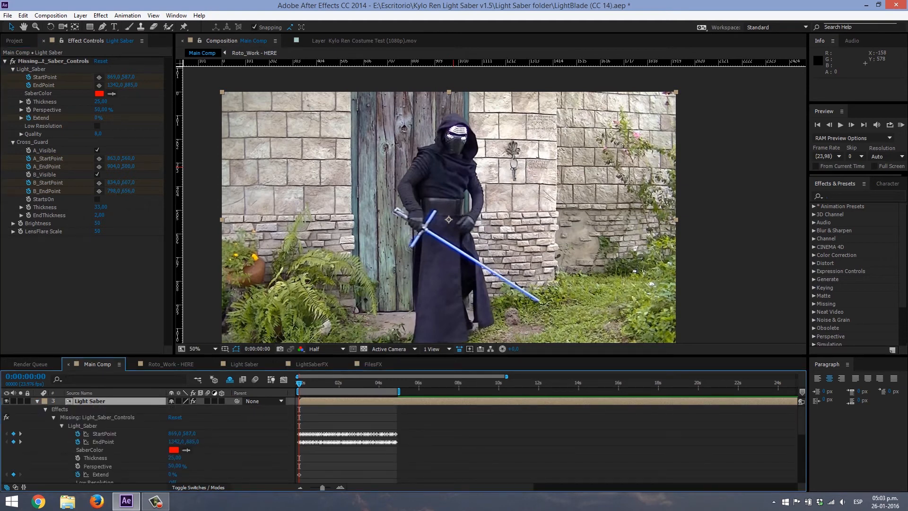
key(u)
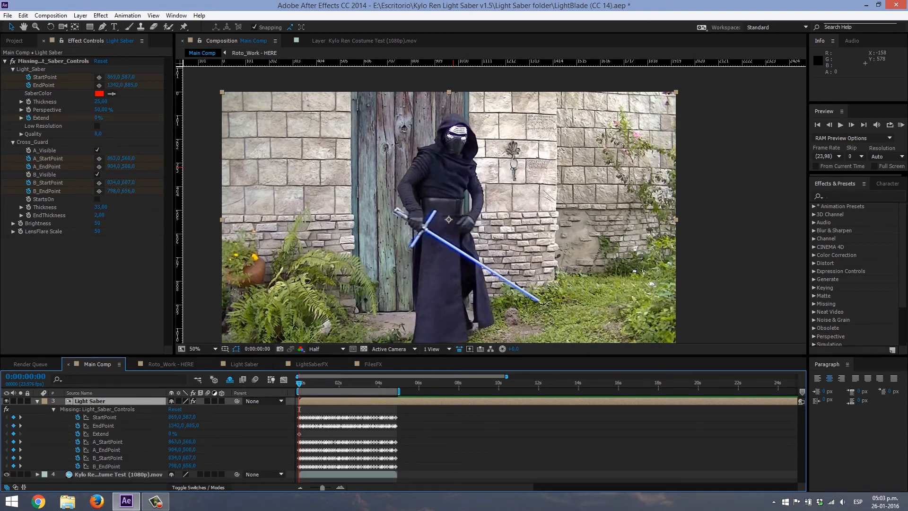
key(space)
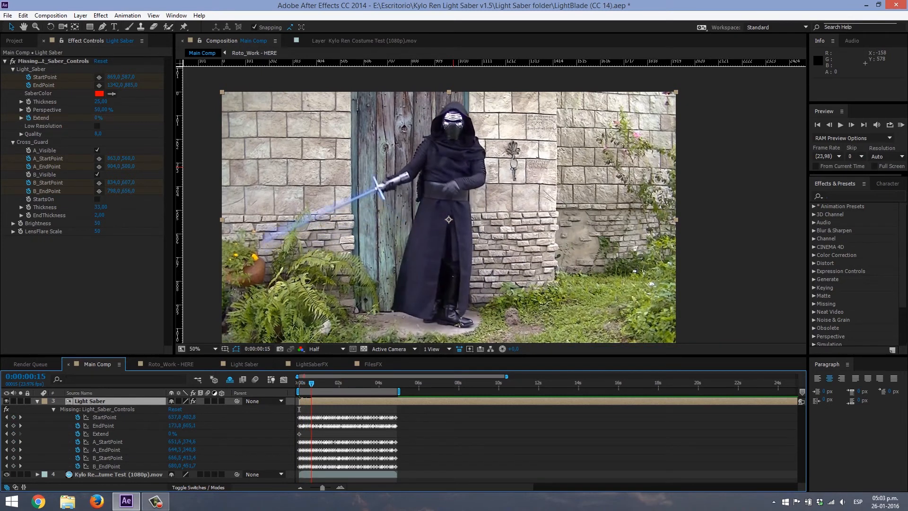
drag(311, 383, 310, 384)
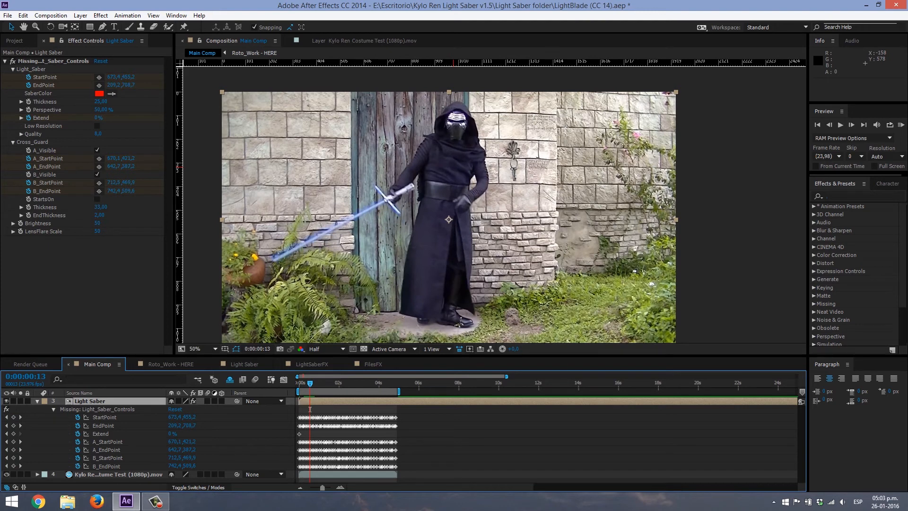
drag(299, 433, 309, 434)
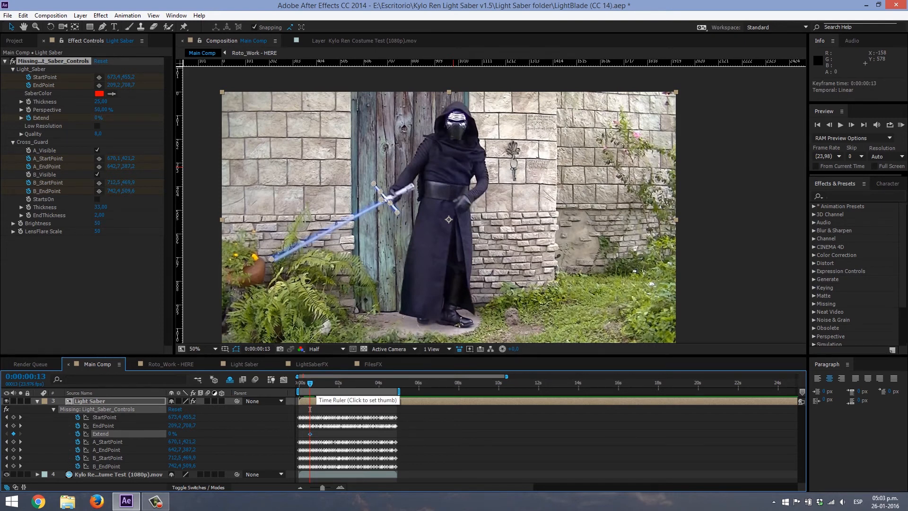
- Keyframe Extend at 100% at 0:00:00:17 and check the extended blade on the following frames
drag(309, 409, 313, 410)
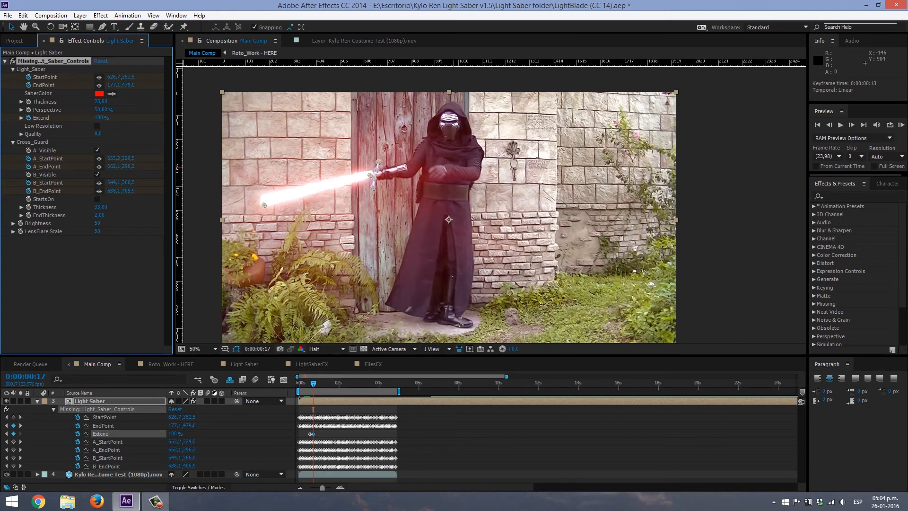
click(315, 383)
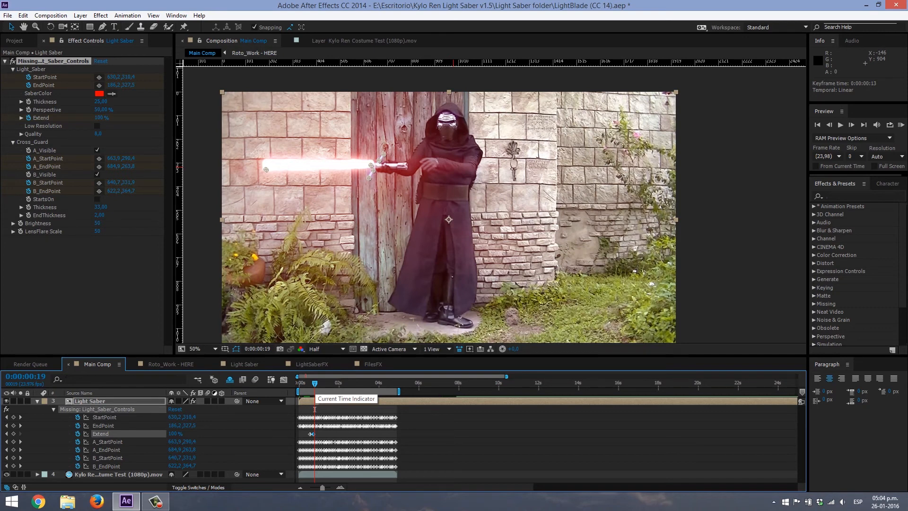
key(Page_Up)
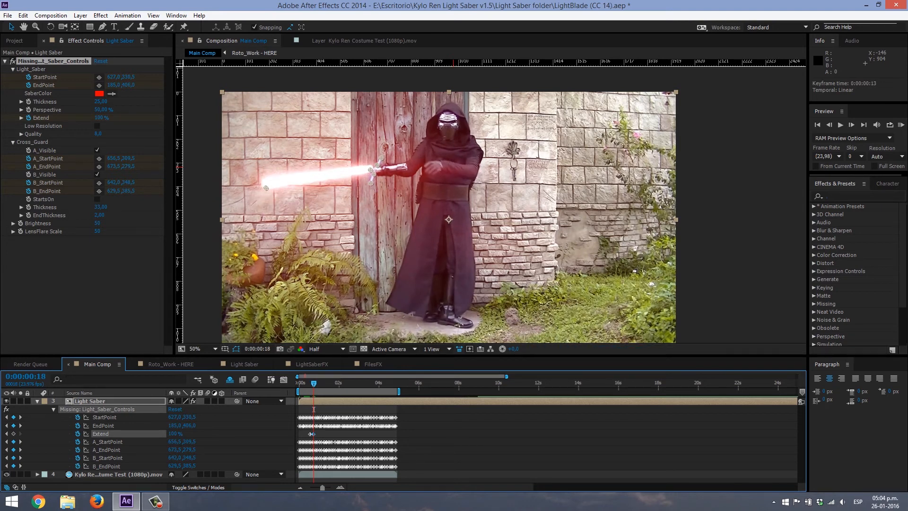
- Render a RAM preview of Main Comp and play it to review the blade's ignition
key(KP_0)
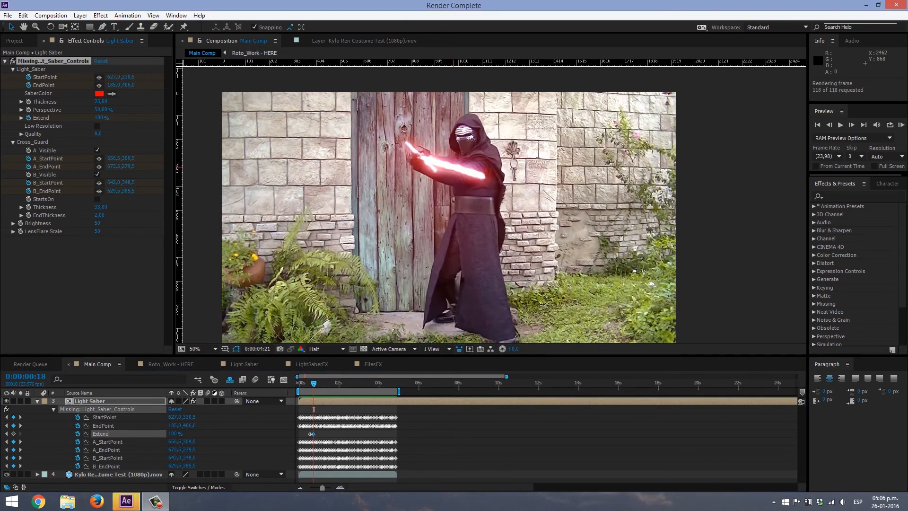
click(313, 382)
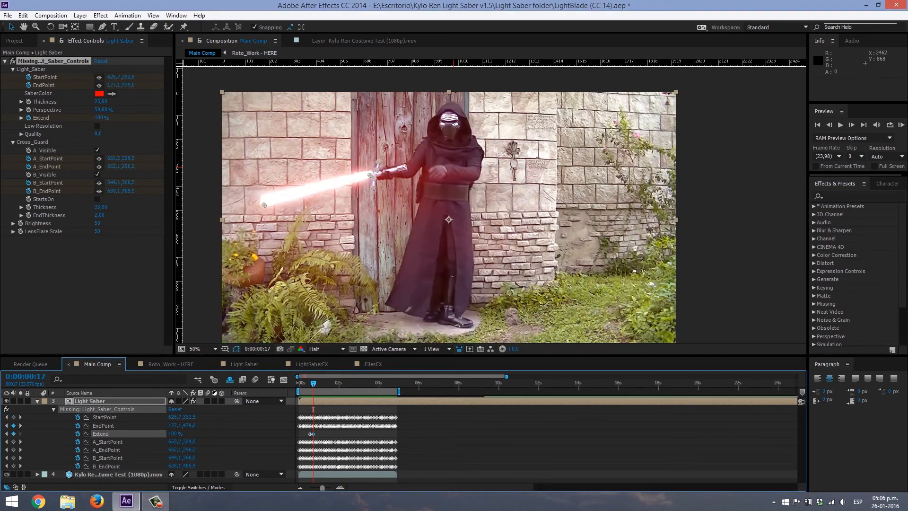
key(KP_0)
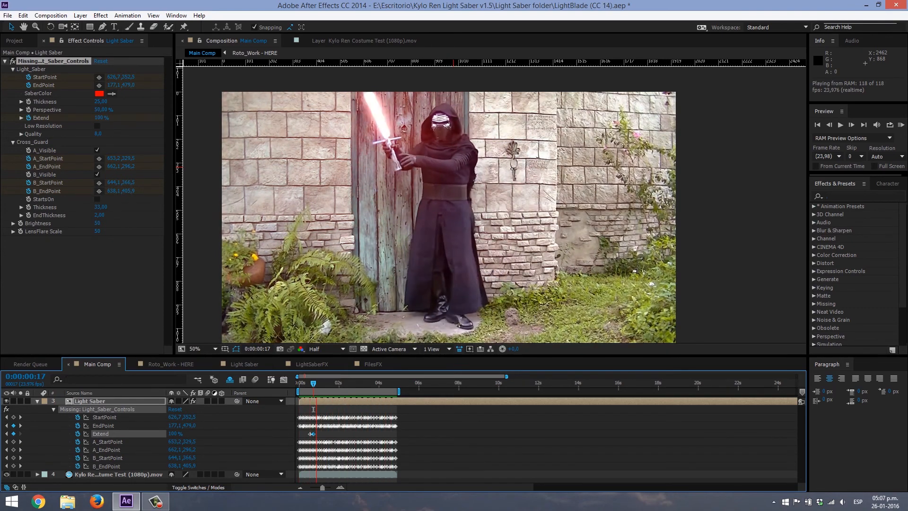
key(space)
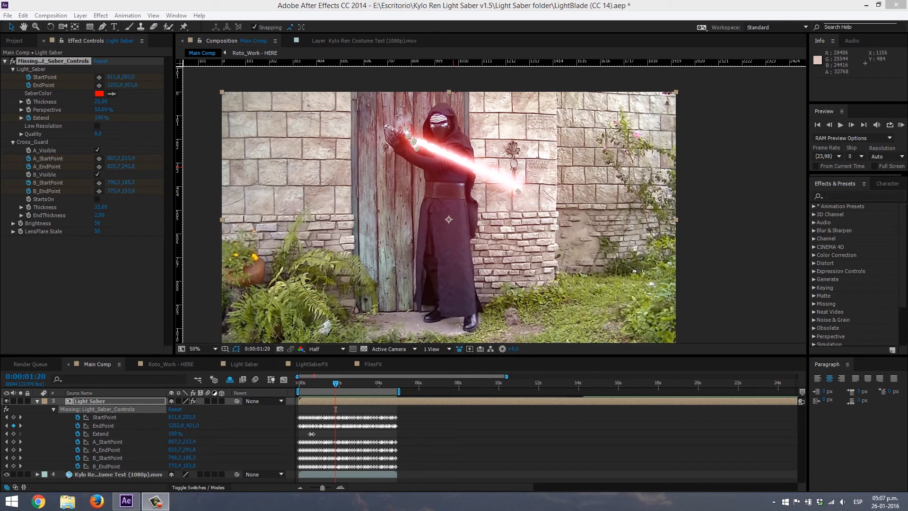
- Go to 0:00:03:01 and set the Light Saber effect's Brightness to 80
drag(335, 383, 359, 409)
click(86, 284)
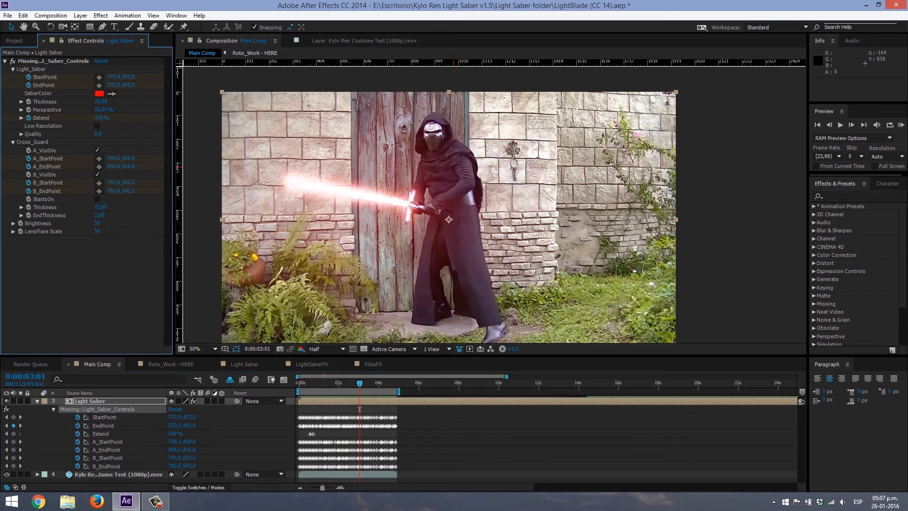
click(98, 223)
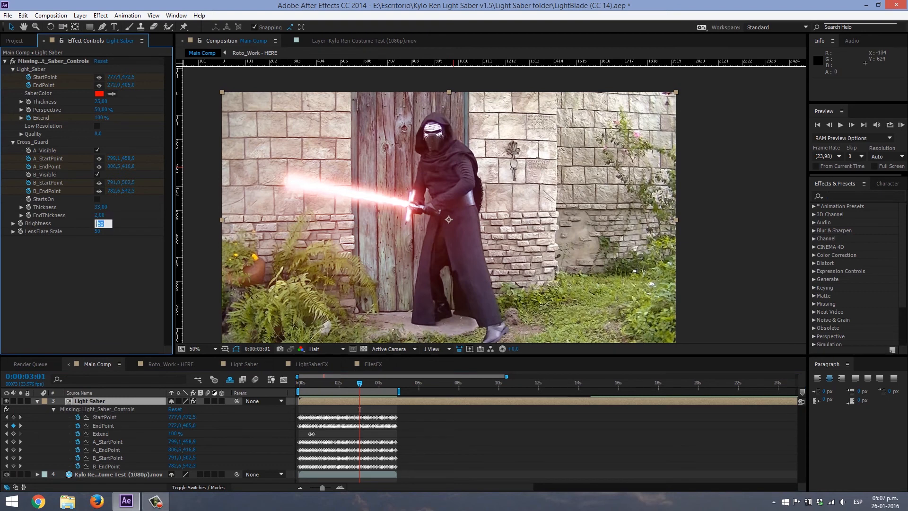
text(80)
key(Return)
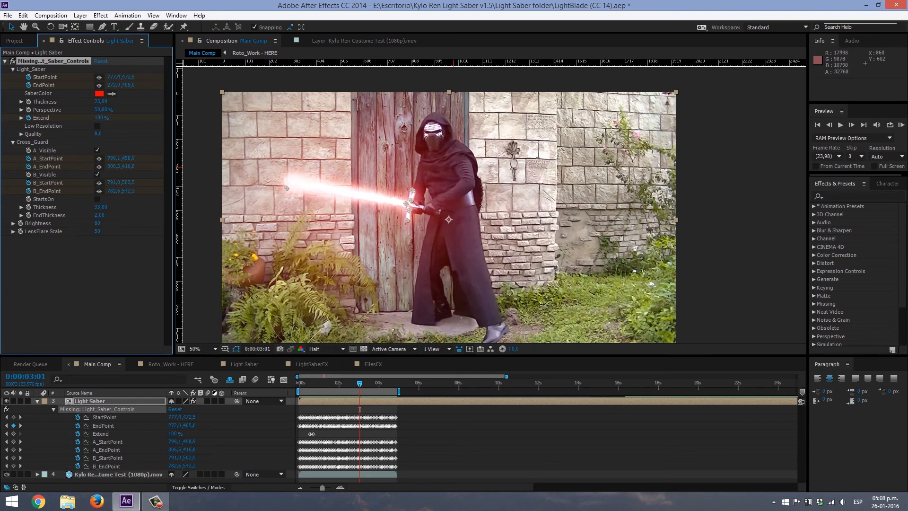
- Try a LensFlare Scale of 30 on the Light Saber effect and set it back to 50
click(98, 231)
text(30)
key(Return)
click(98, 231)
text(50)
key(Return)
- Collapse the Light Saber layer and toggle the costume footage's visibility to compare, leaving the footage hidden and the saber shown alone
click(37, 401)
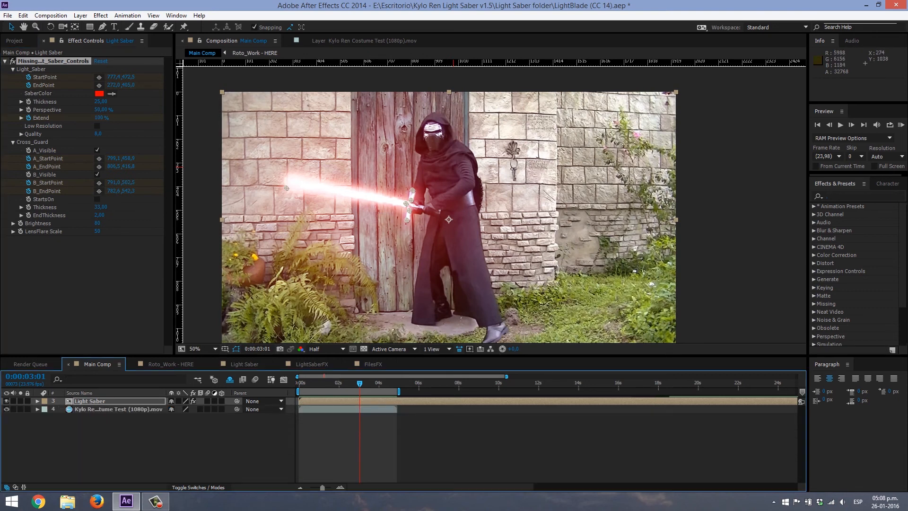
click(118, 409)
click(6, 409)
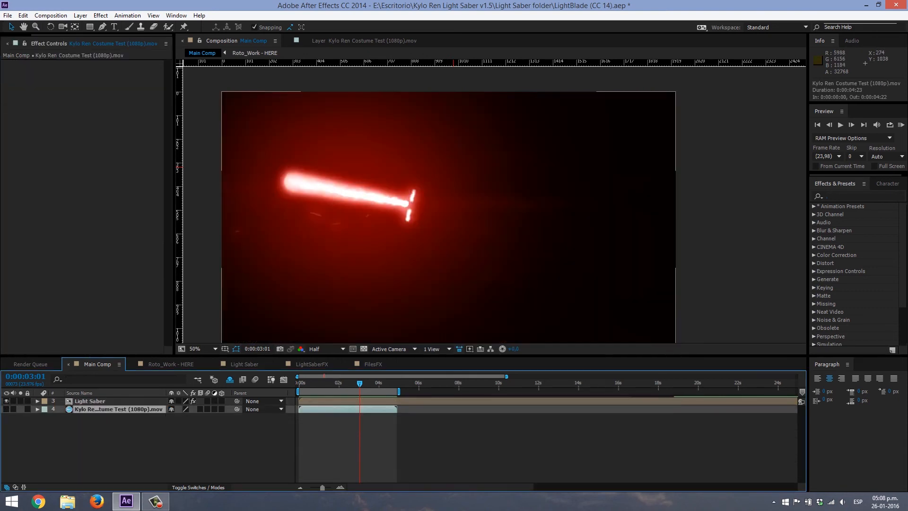
click(90, 401)
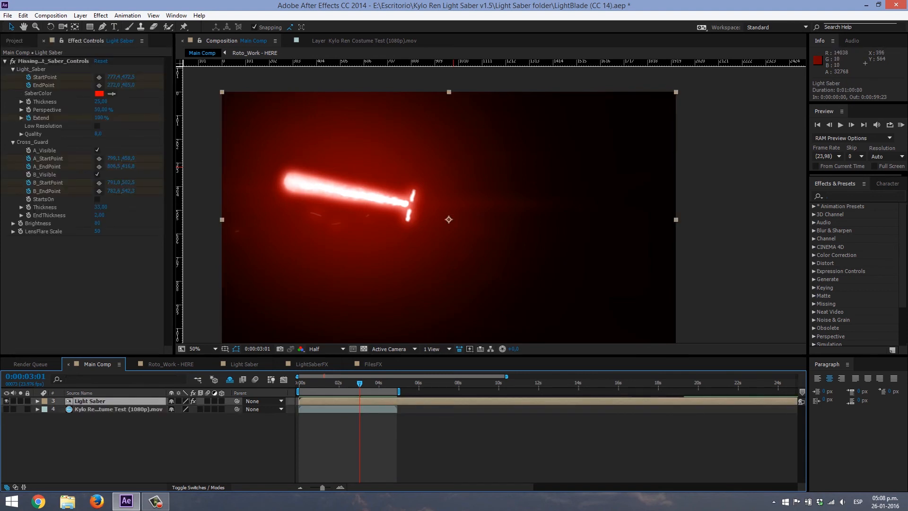
click(6, 409)
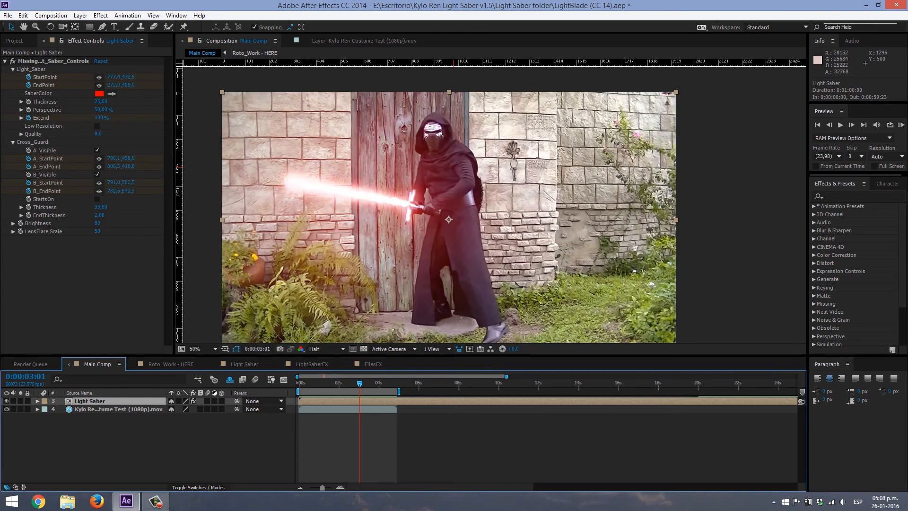
click(6, 409)
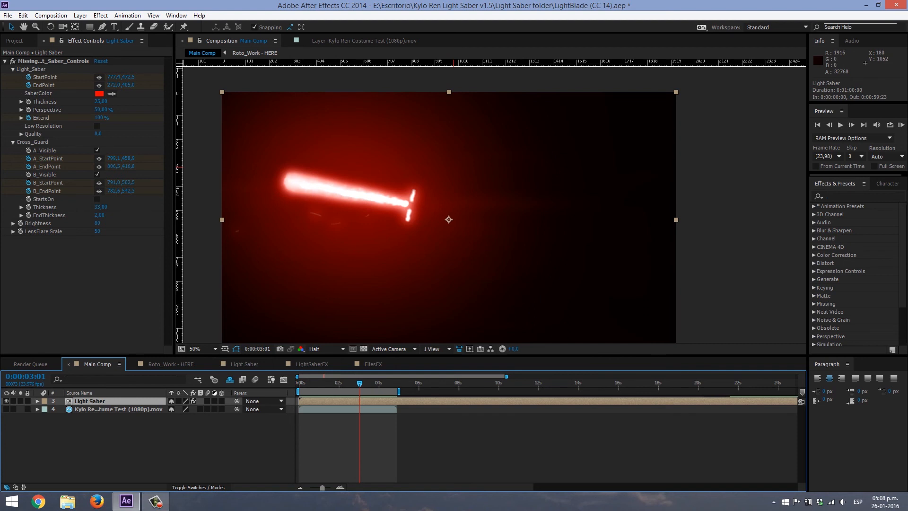
click(86, 284)
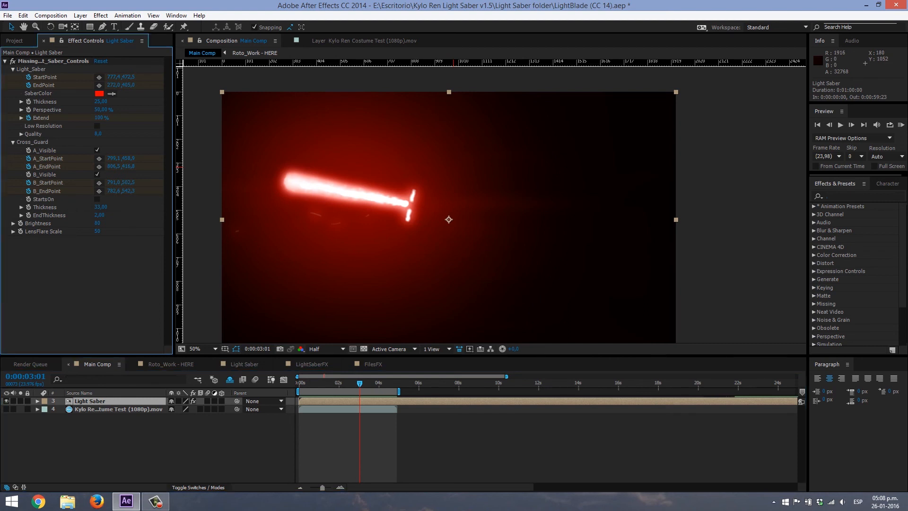
- Try LensFlare Scale values of 80 and 30 on the Light Saber effect and return it to 50
click(98, 232)
text(80)
key(Return)
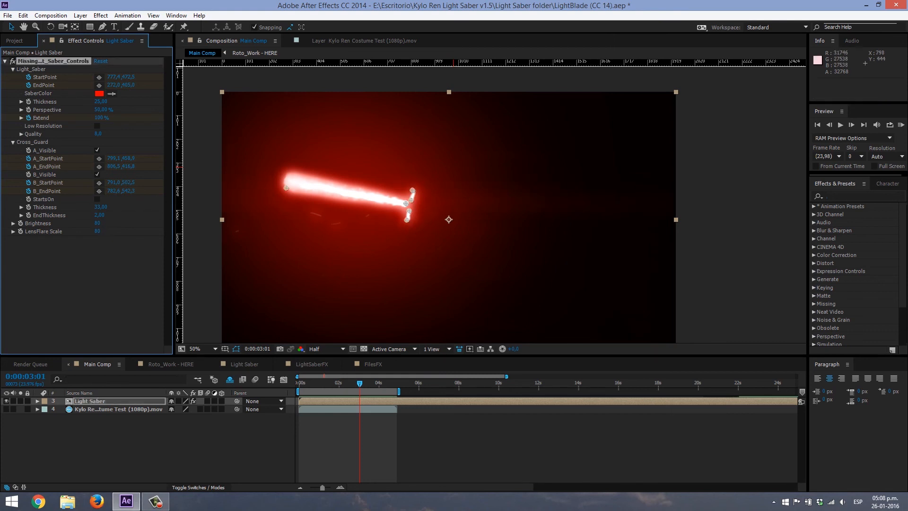
click(97, 223)
click(98, 232)
text(30)
key(Return)
click(100, 232)
text(50)
key(Return)
- Go to 0:00:03:22 and deselect the Light Saber layer to inspect the masked saber in Main Comp without its control points
click(377, 383)
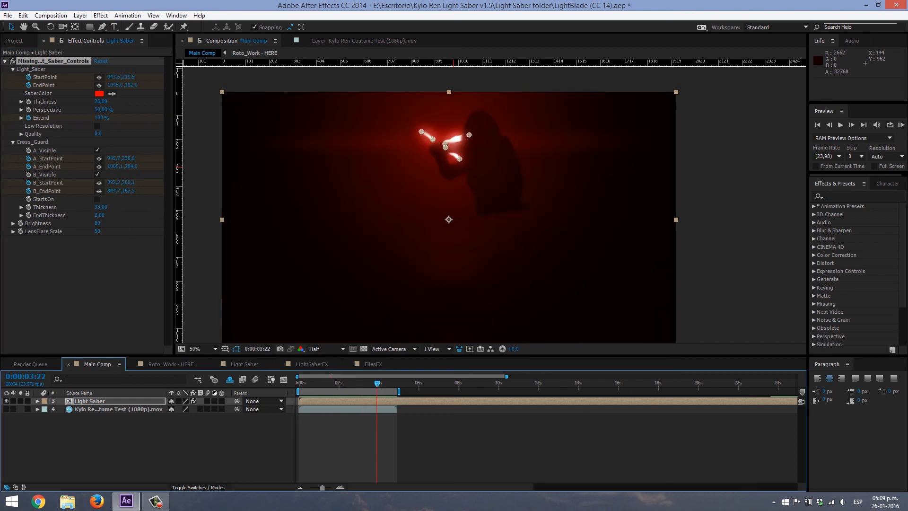
click(378, 442)
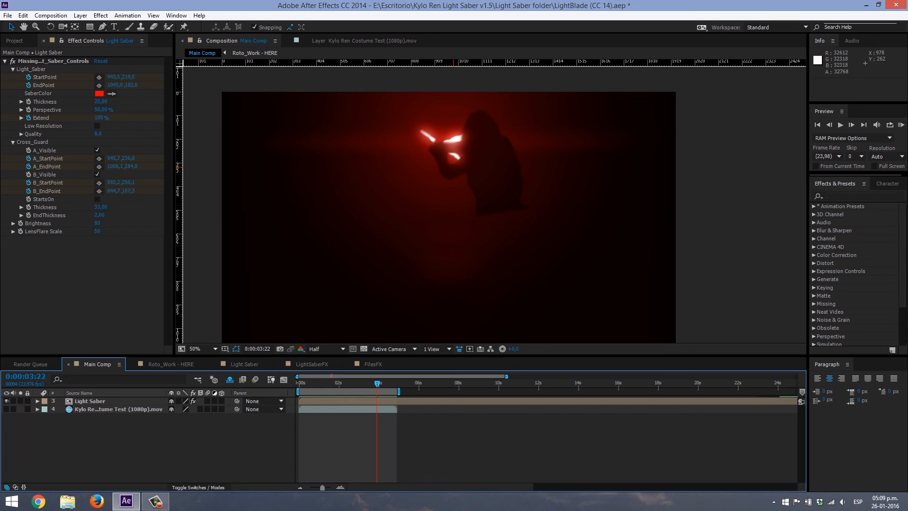
click(171, 364)
click(98, 364)
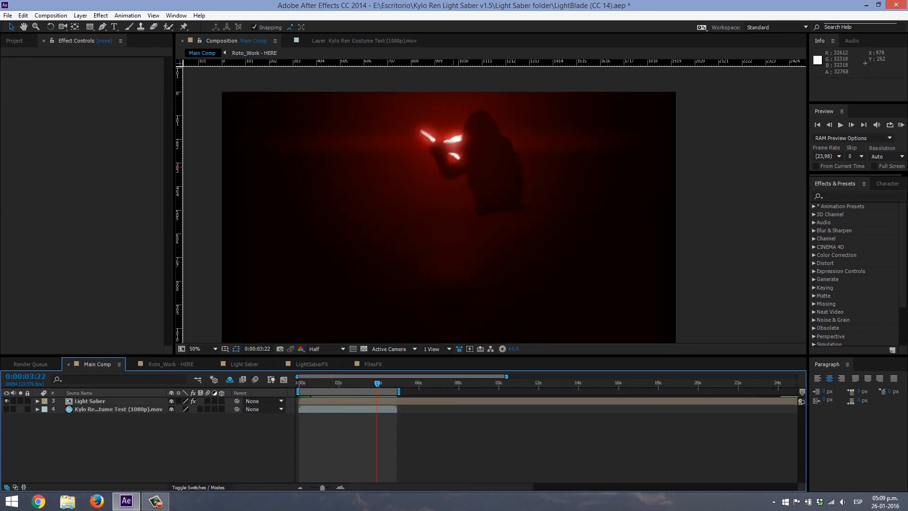
- Inspect the isolated saber's glow at 0:00:02:19, 0:00:01:19 and 0:00:01:02, and select the Light Saber layer
click(354, 383)
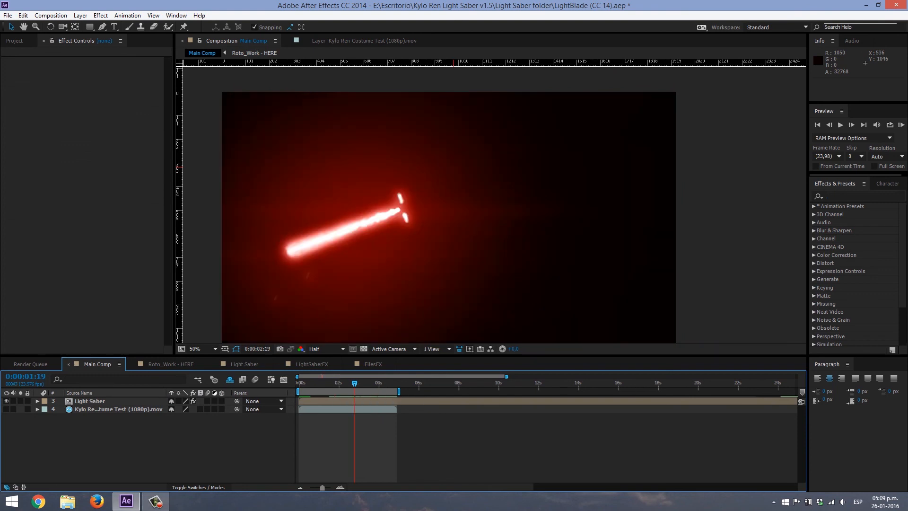
click(335, 383)
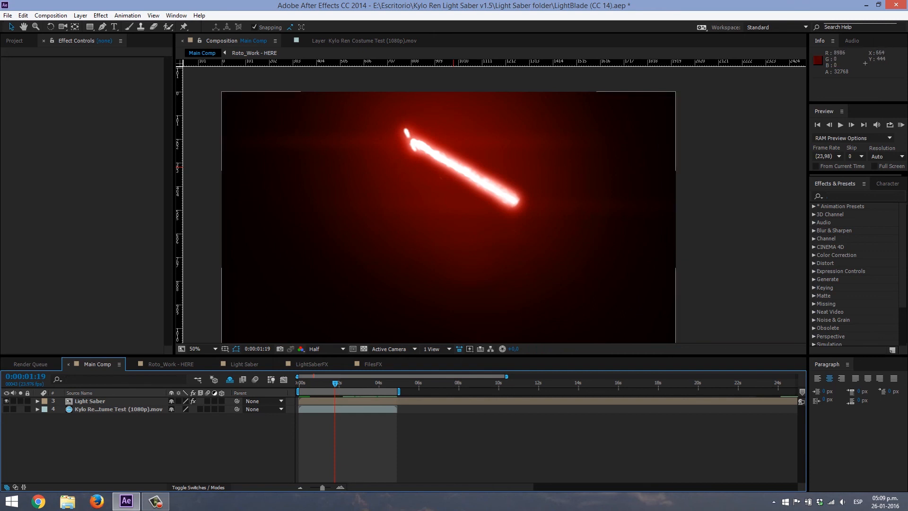
drag(334, 383, 320, 384)
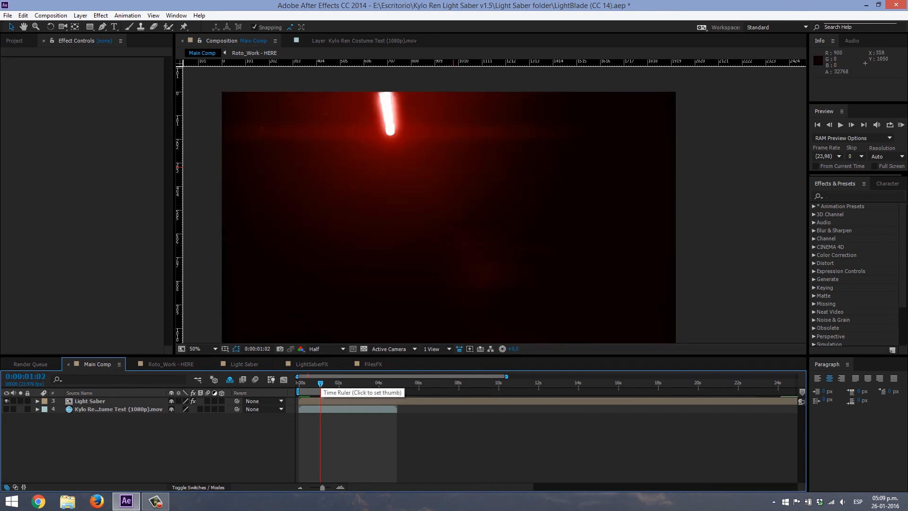
click(322, 401)
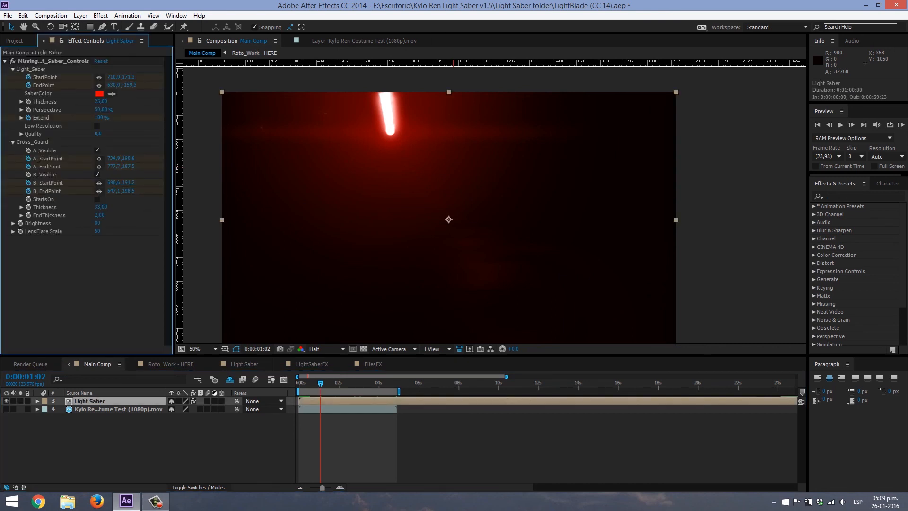